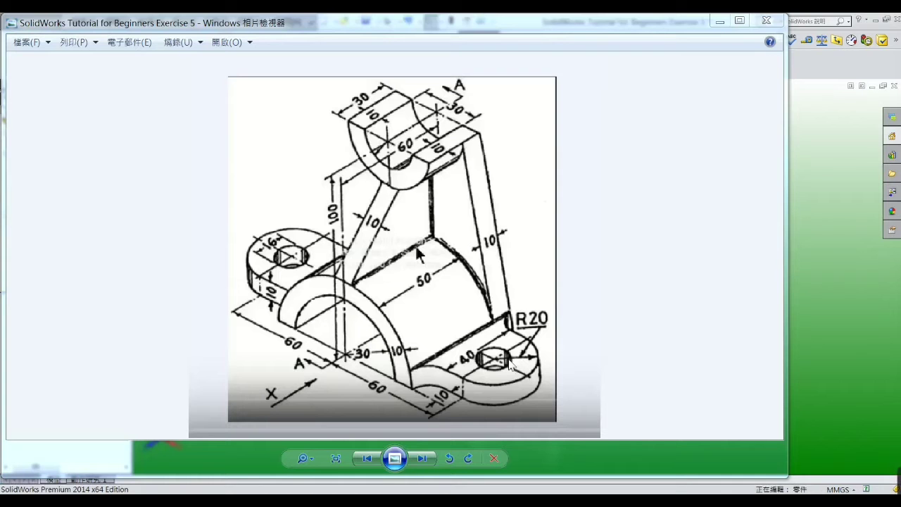
click(719, 22)
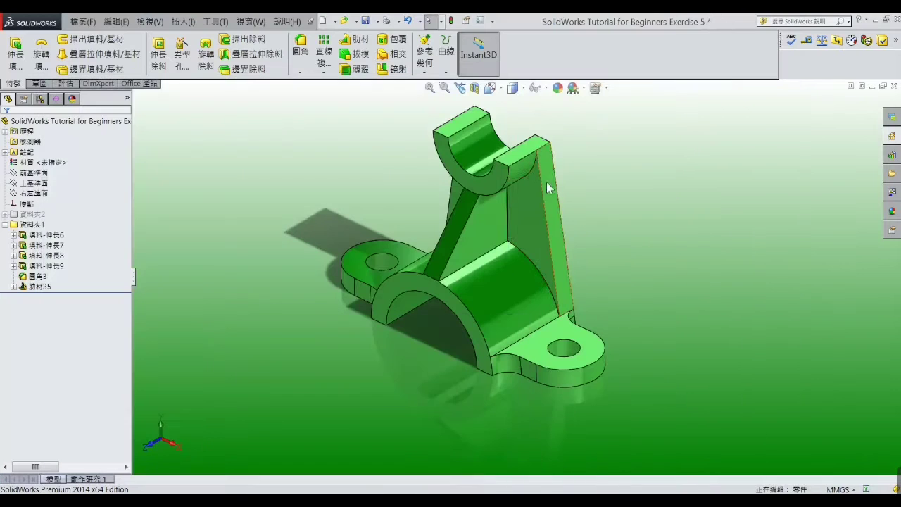
scroll(593, 198, up, 2)
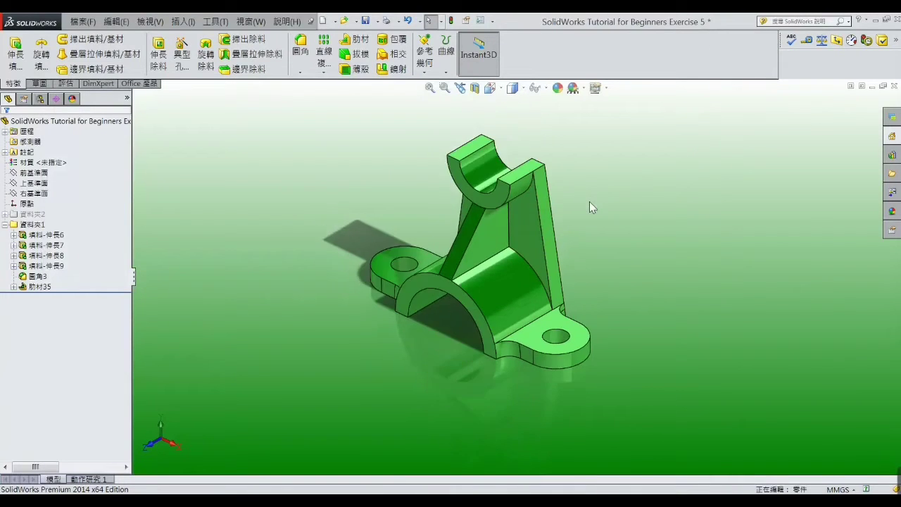
scroll(582, 200, down, 2)
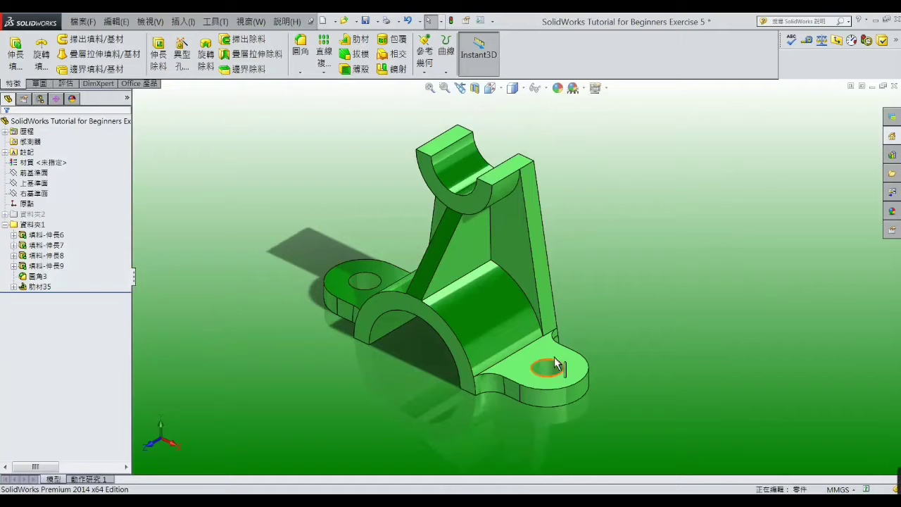
mouse_move(635, 321)
middle_down()
mouse_move(635, 284)
mouse_move(678, 247)
mouse_move(653, 273)
mouse_move(527, 262)
mouse_move(513, 211)
mouse_move(518, 237)
mouse_move(626, 263)
mouse_move(638, 301)
middle_up()
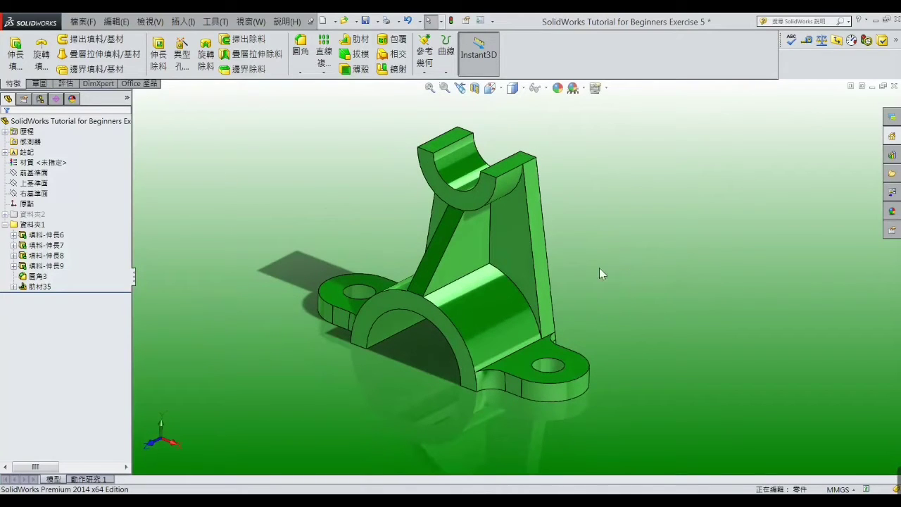
click(476, 199)
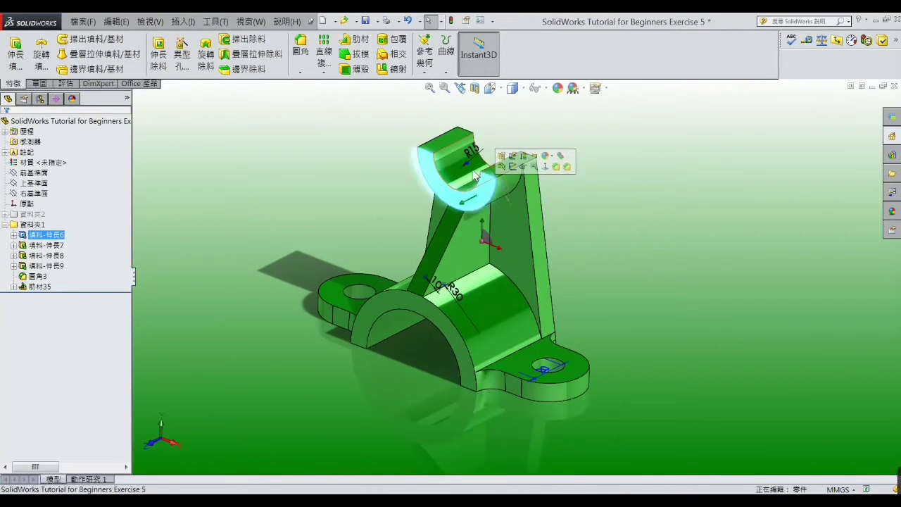
click(466, 173)
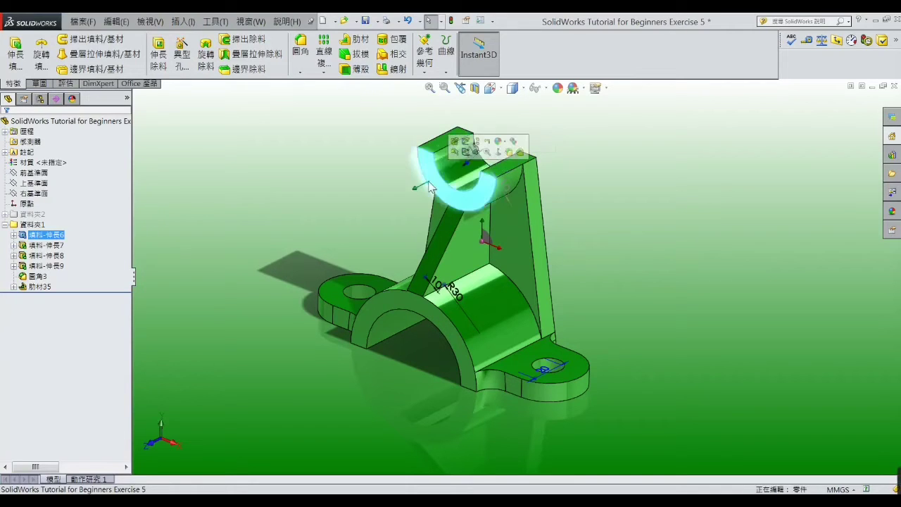
click(618, 185)
click(509, 186)
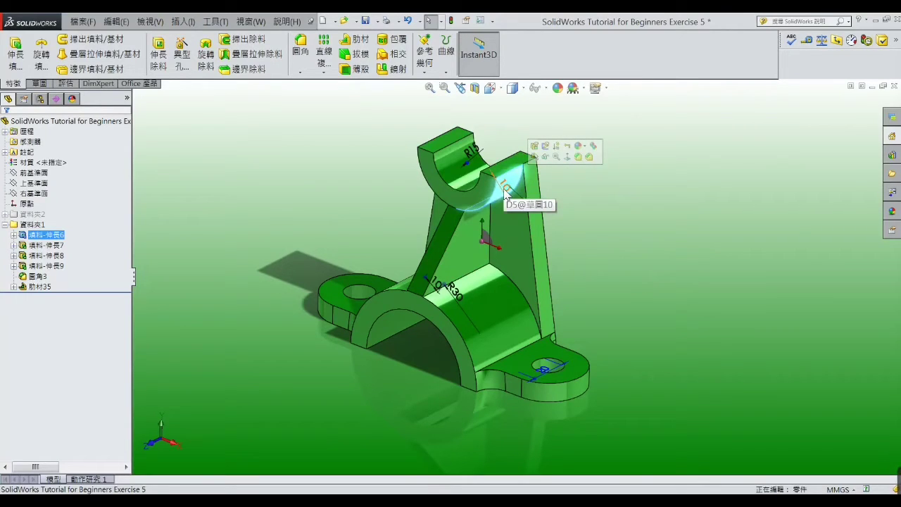
middle_drag(505, 195, 524, 190)
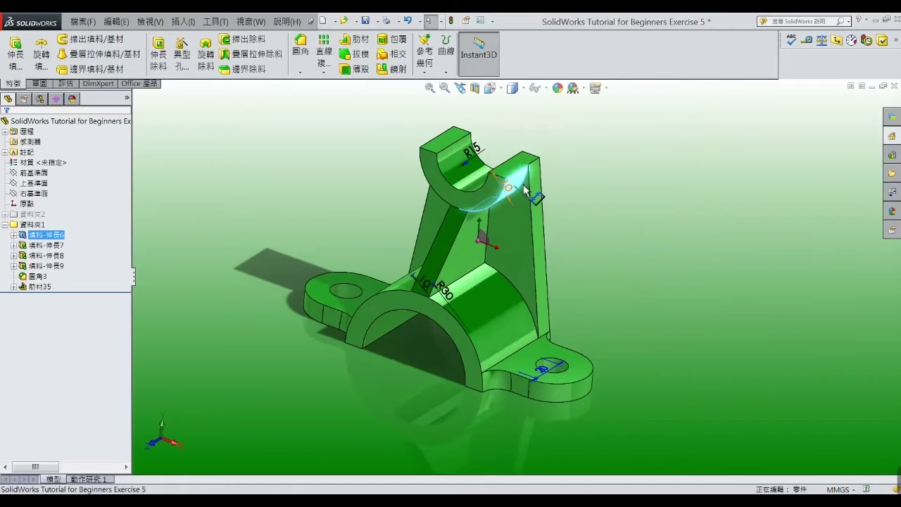
click(444, 321)
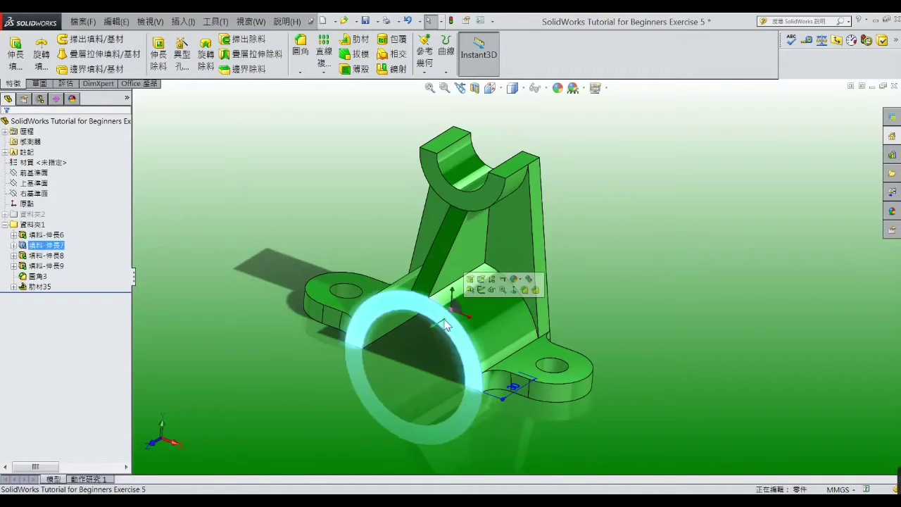
click(465, 318)
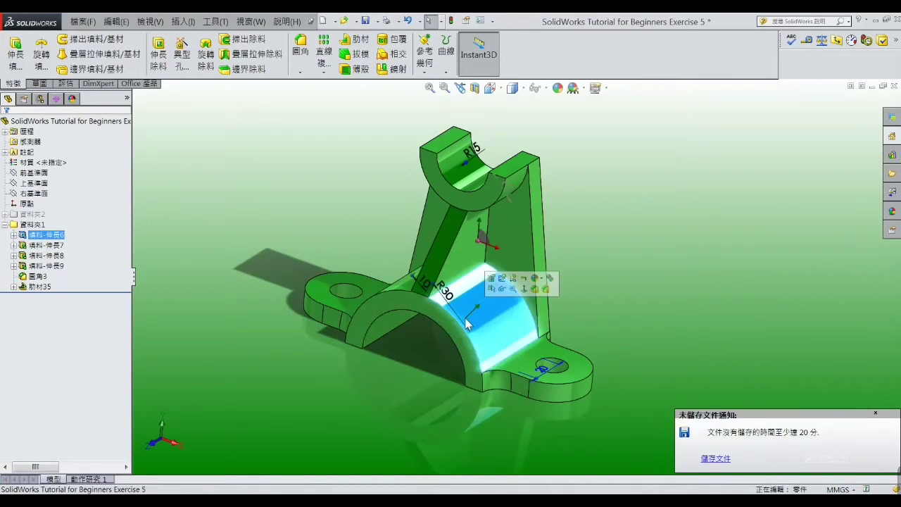
click(619, 273)
click(521, 258)
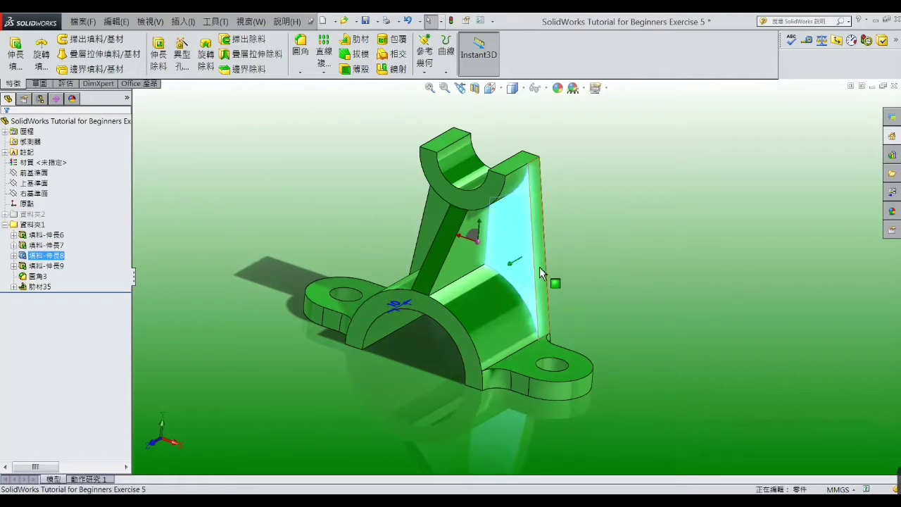
click(571, 294)
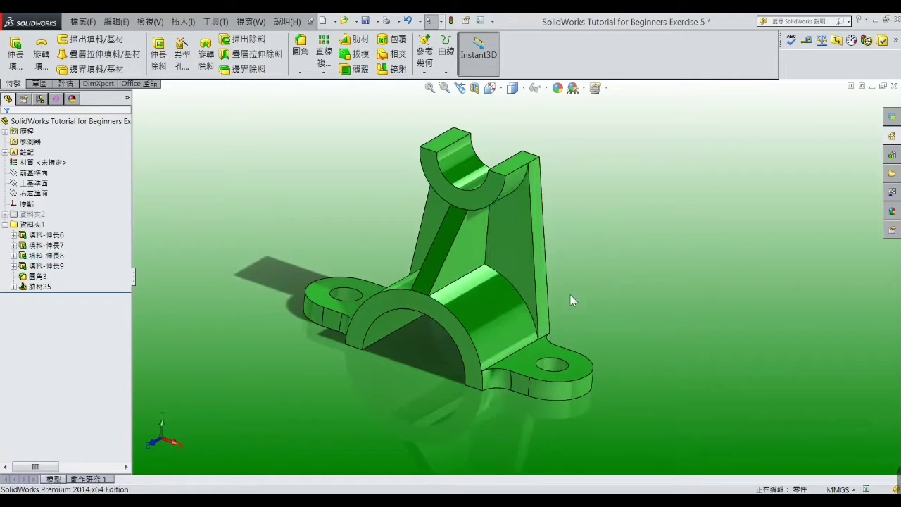
click(521, 360)
mouse_move(539, 366)
middle_down()
mouse_move(523, 378)
mouse_move(533, 371)
middle_up()
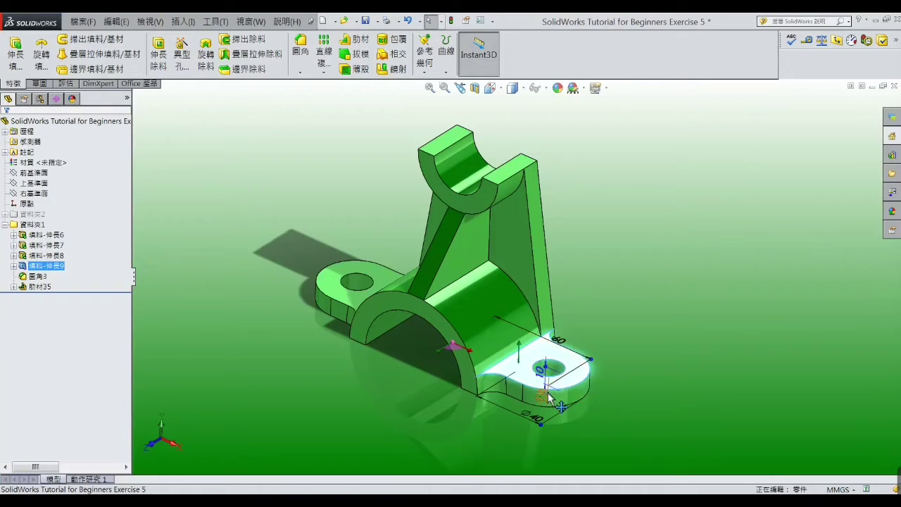
click(622, 307)
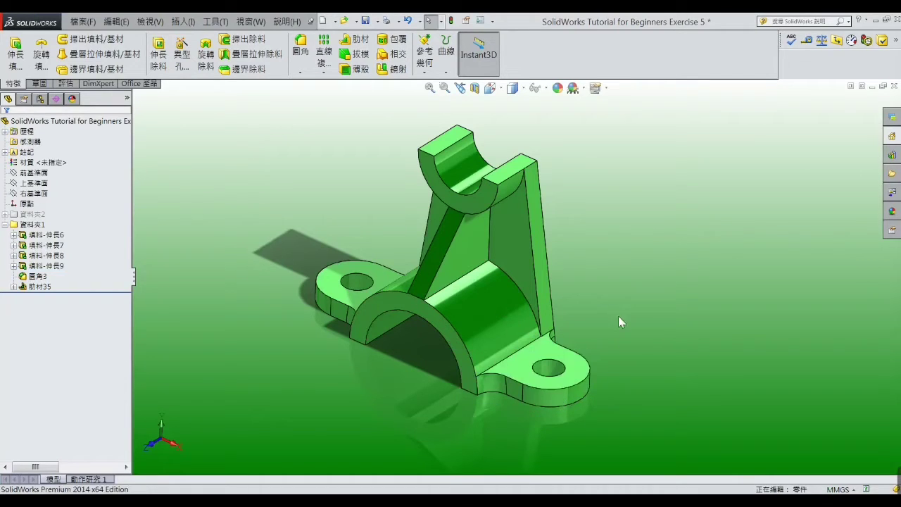
click(532, 390)
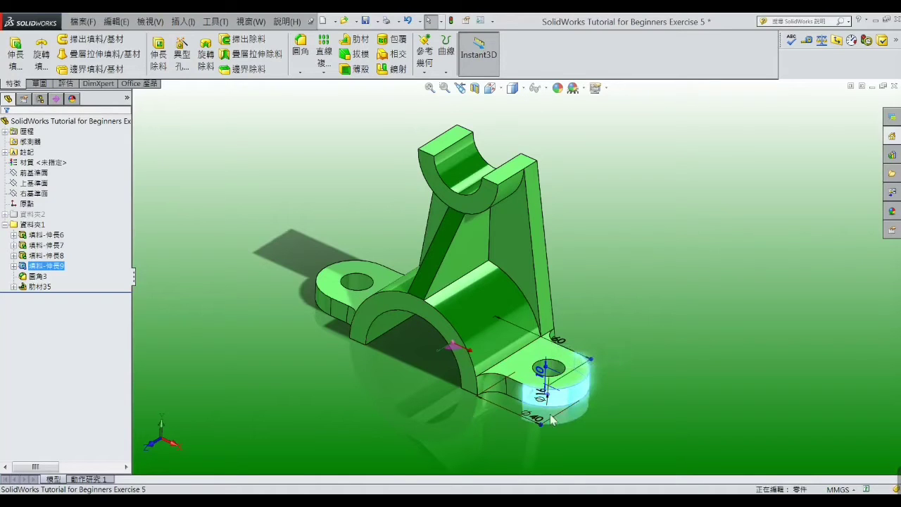
drag(539, 423, 547, 426)
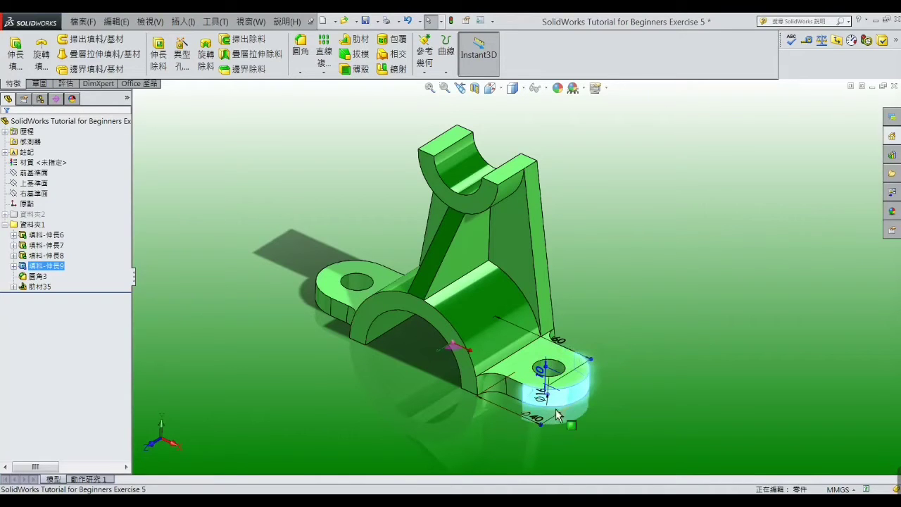
click(619, 330)
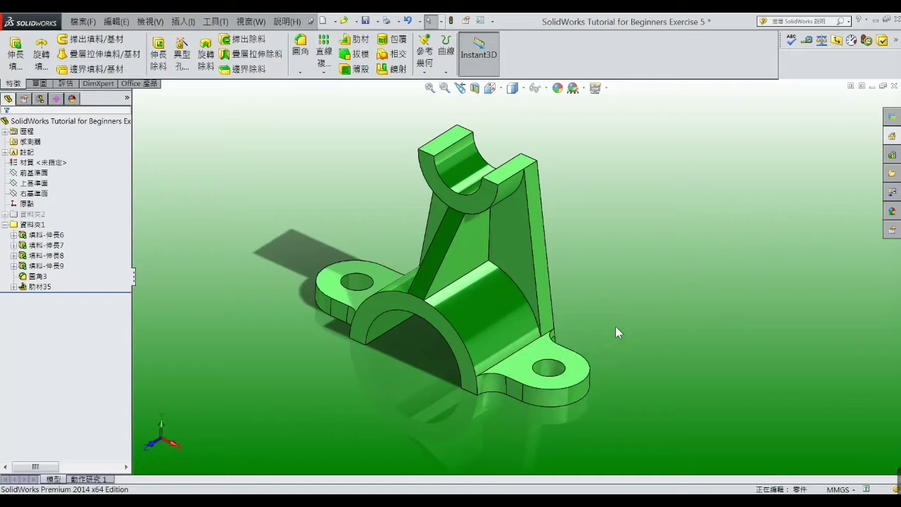
Suppress the 填料-伸長6 extrusion, then begin a new sketch on the Front Plane
right_click(495, 314)
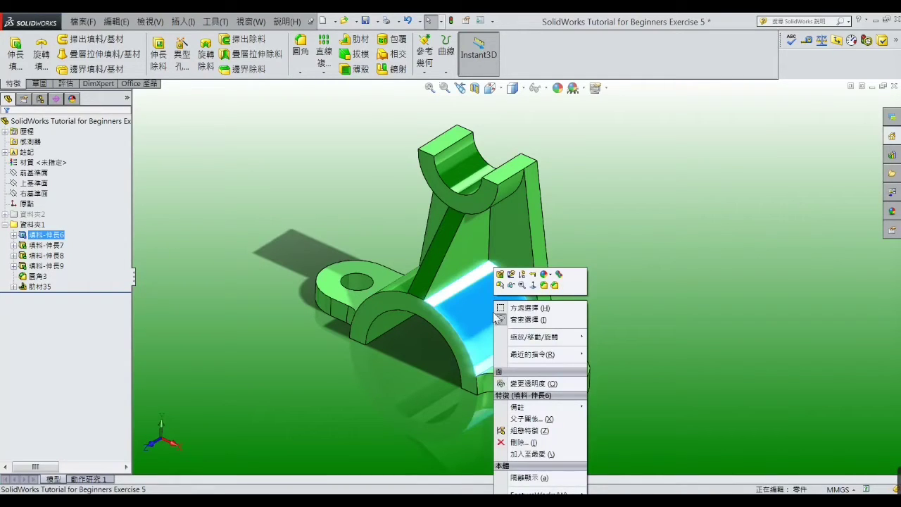
click(523, 274)
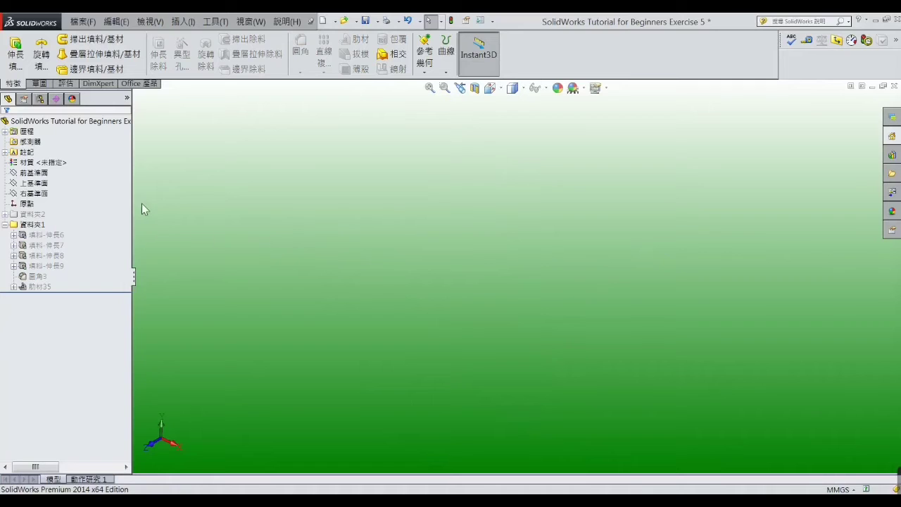
click(43, 174)
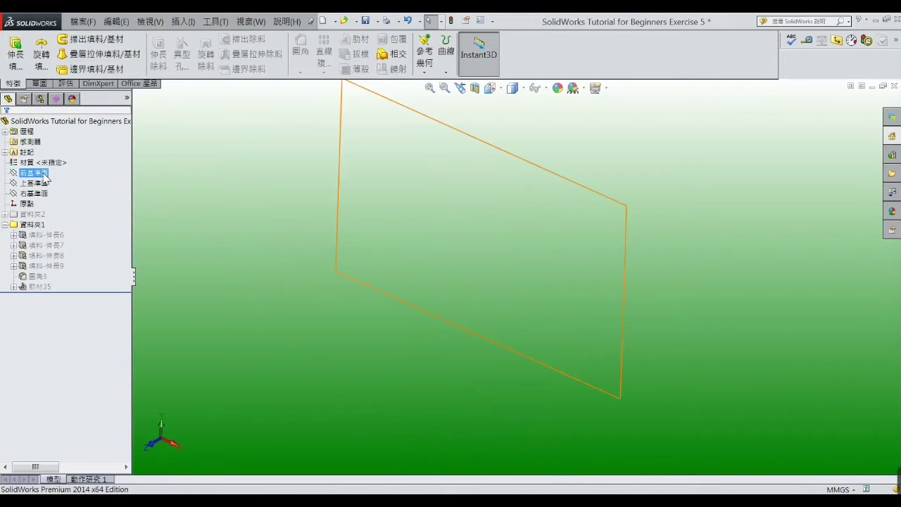
click(45, 176)
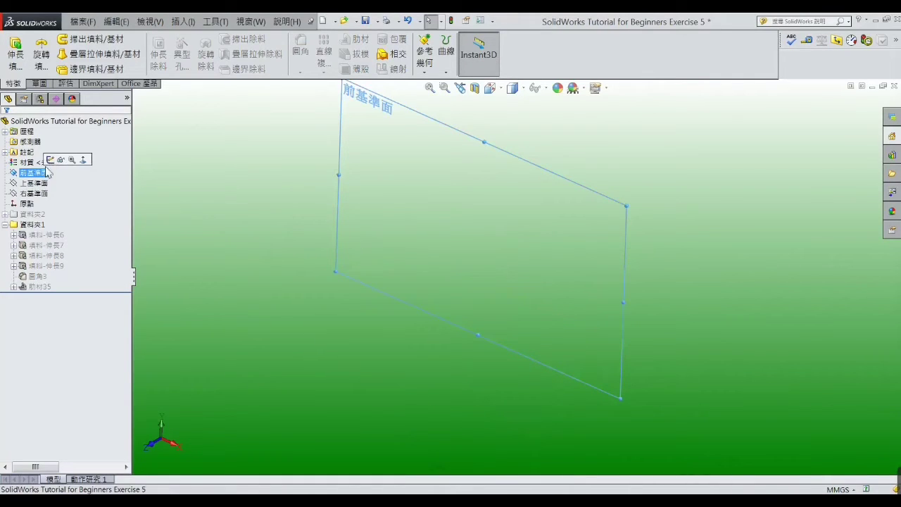
click(50, 159)
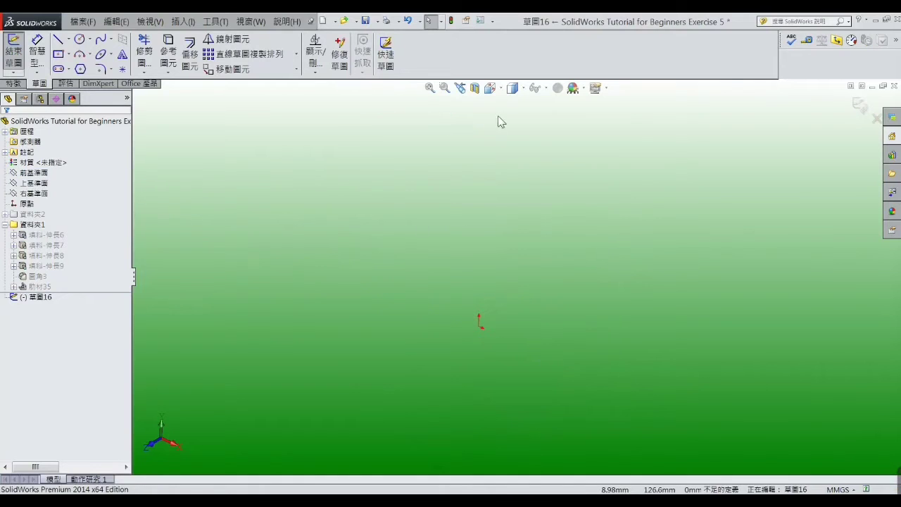
Switch to Front view and draw a vertical line upward from the origin
click(491, 88)
click(547, 153)
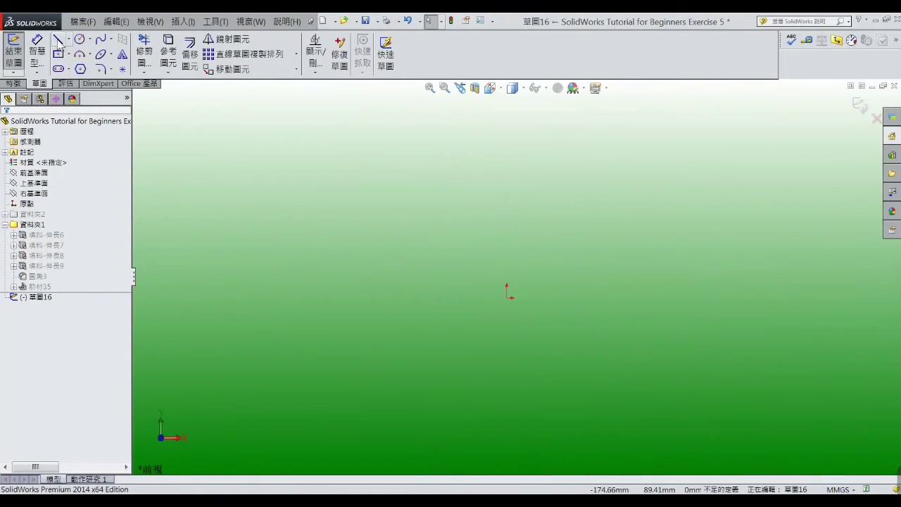
click(58, 40)
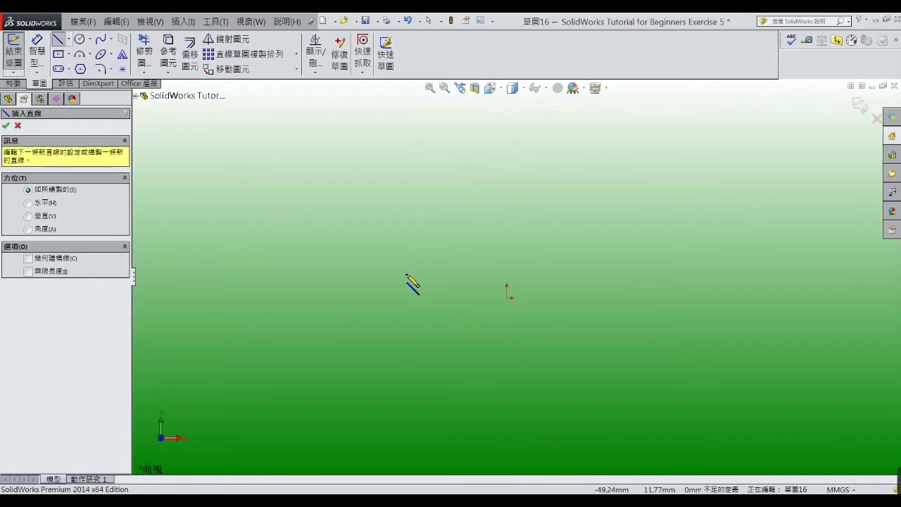
click(507, 294)
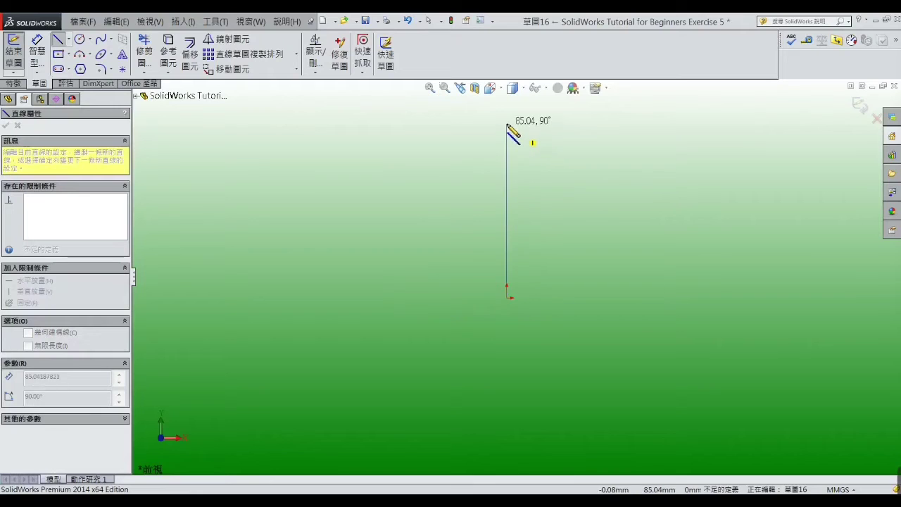
right_click(508, 124)
click(517, 131)
click(507, 176)
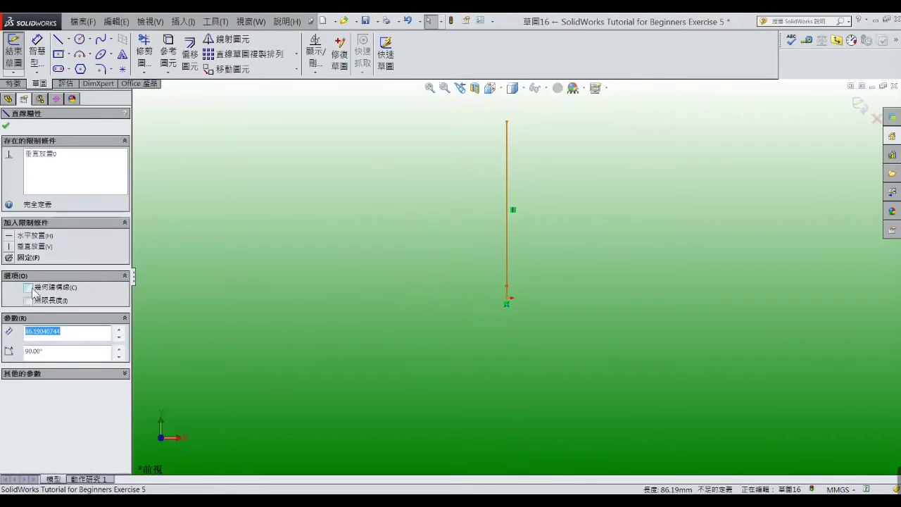
click(200, 254)
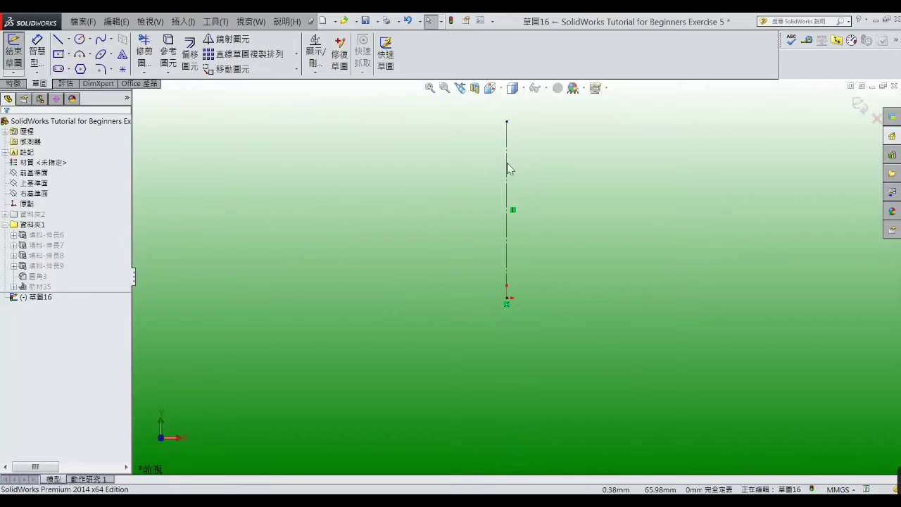
Draw two concentric circles centred on the line's top endpoint
scroll(538, 137, down, 2)
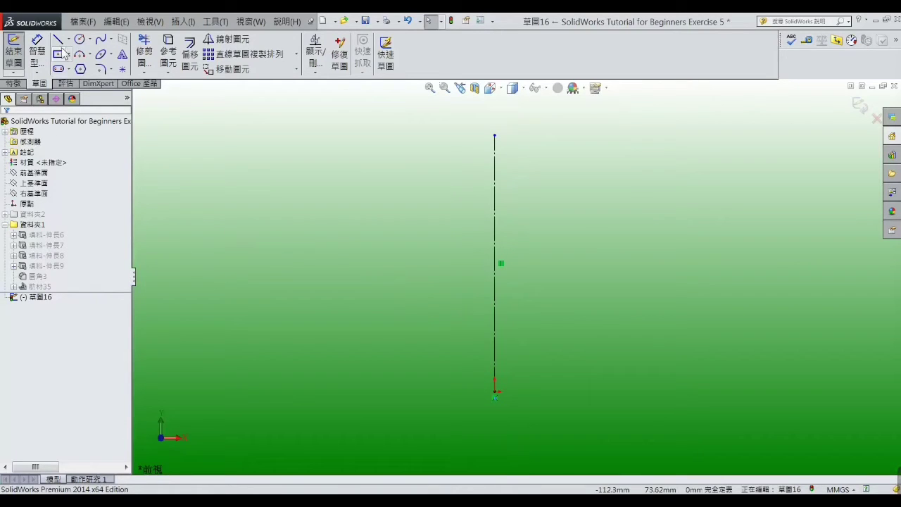
click(80, 40)
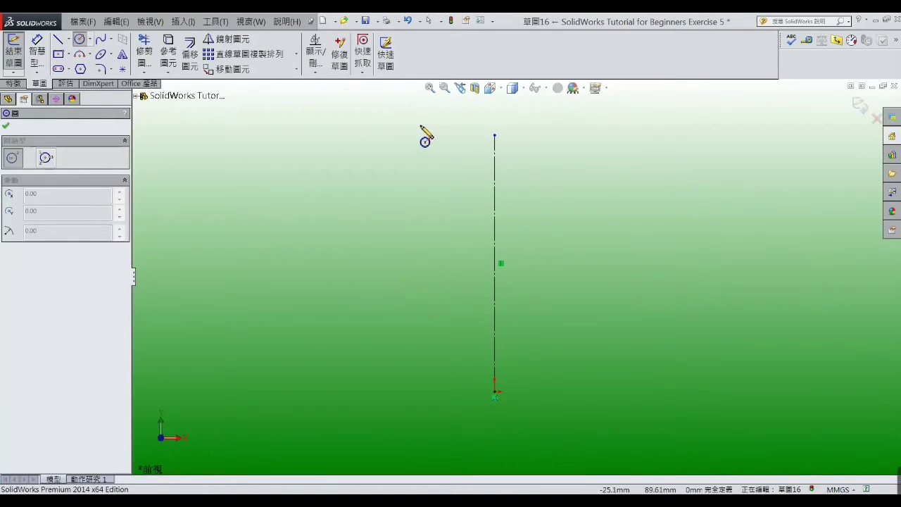
click(494, 134)
click(537, 133)
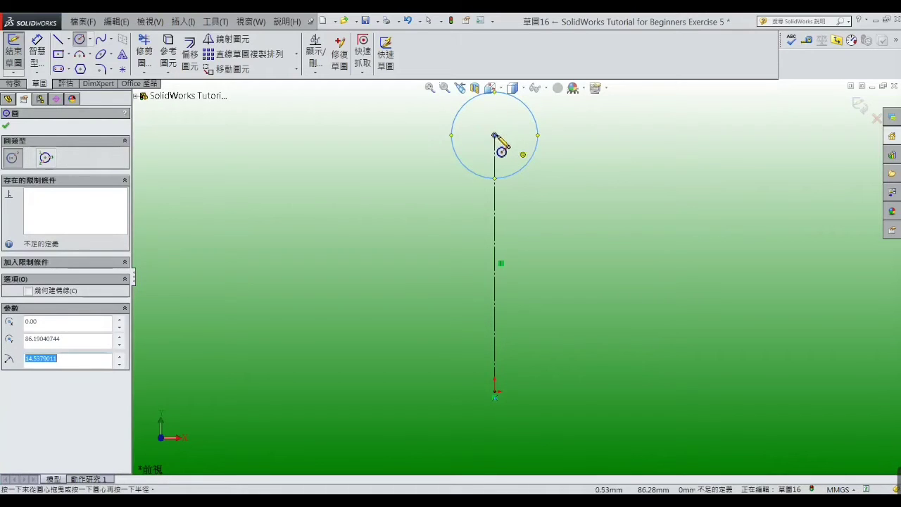
click(512, 124)
right_click(514, 122)
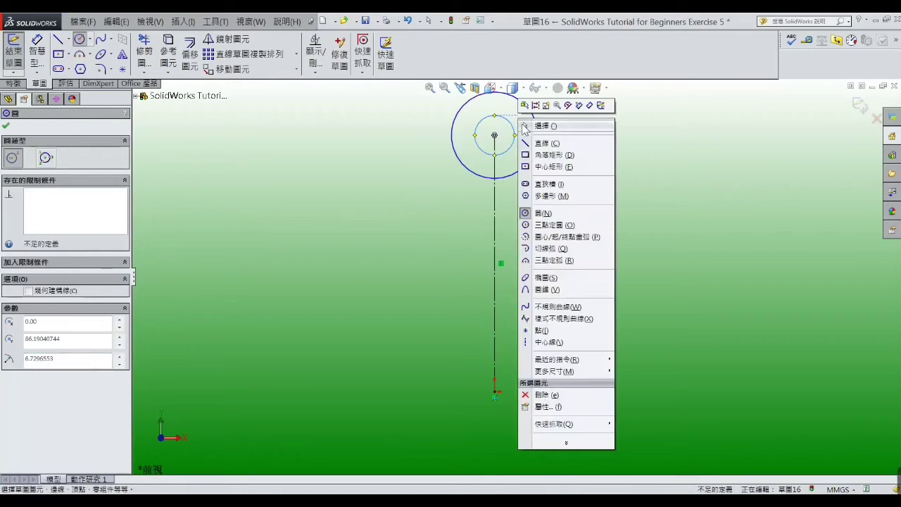
click(545, 127)
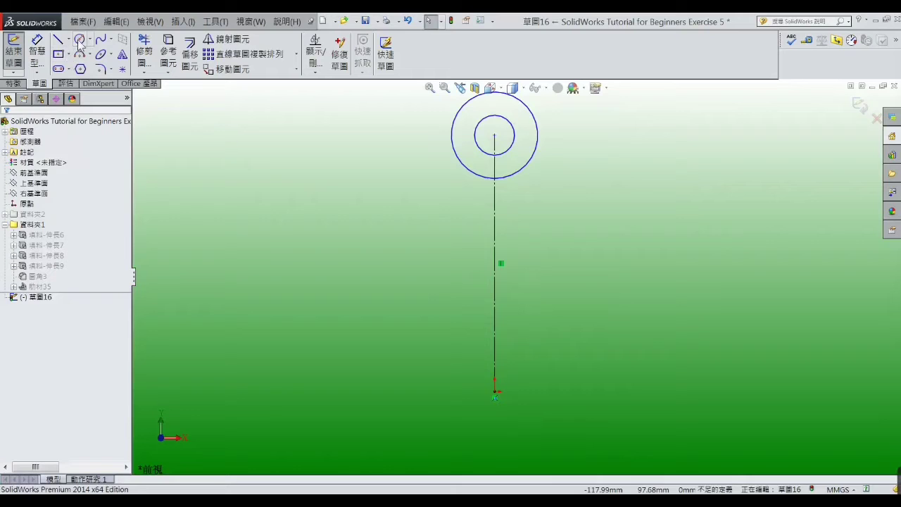
Draw a larger and a smaller concentric circle at the line's bottom endpoint
click(80, 39)
scroll(517, 282, up, 2)
click(501, 356)
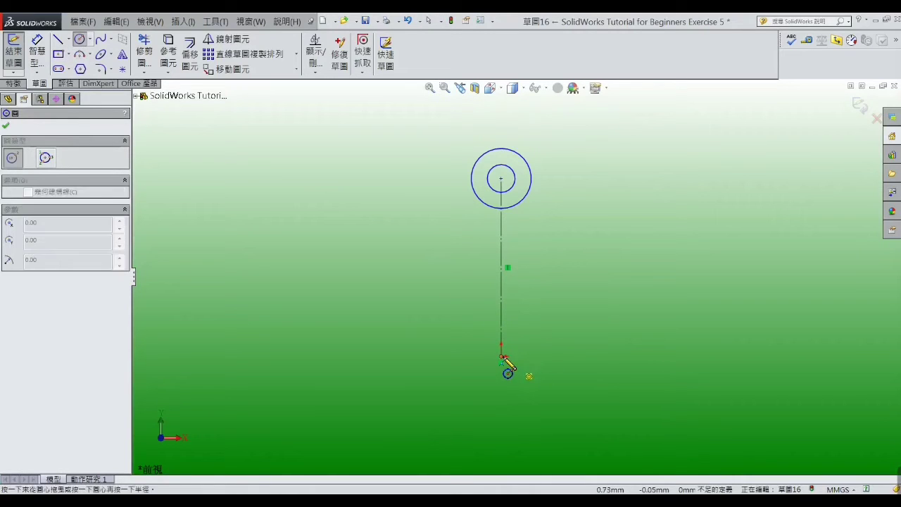
click(567, 342)
click(501, 356)
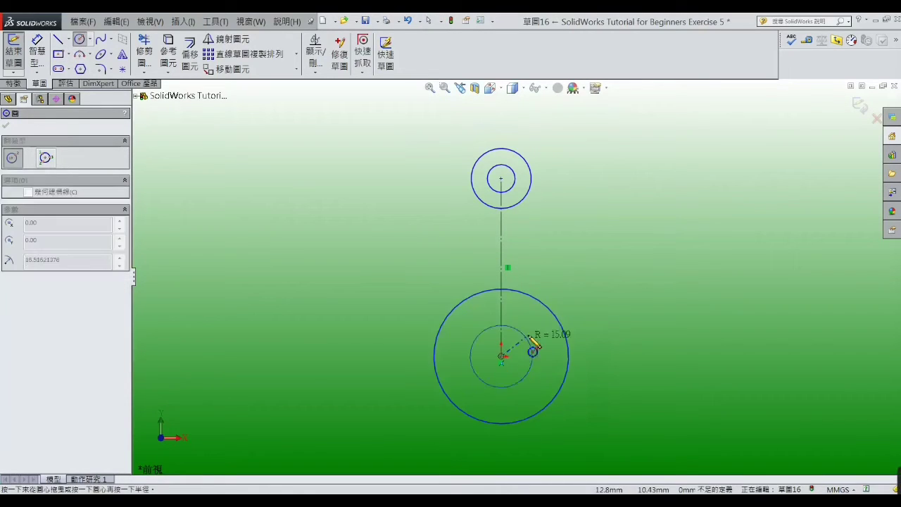
click(540, 335)
right_click(542, 336)
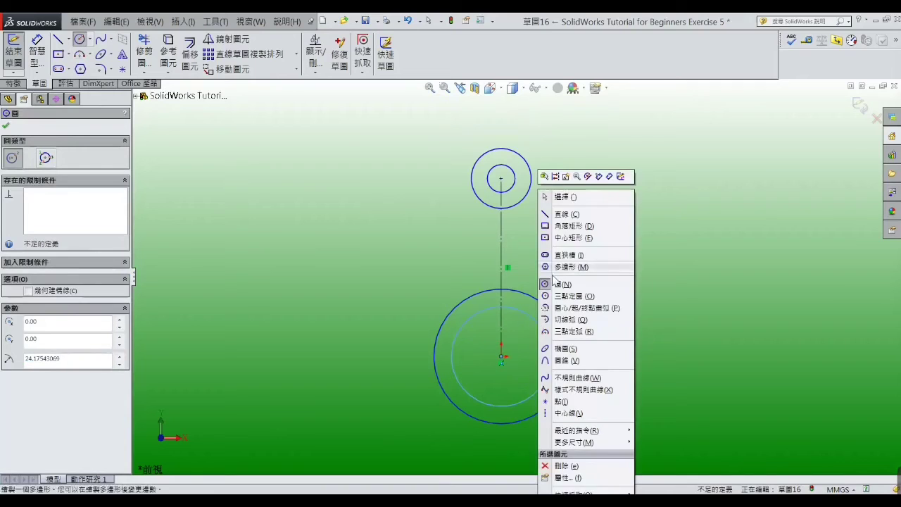
click(560, 198)
click(36, 50)
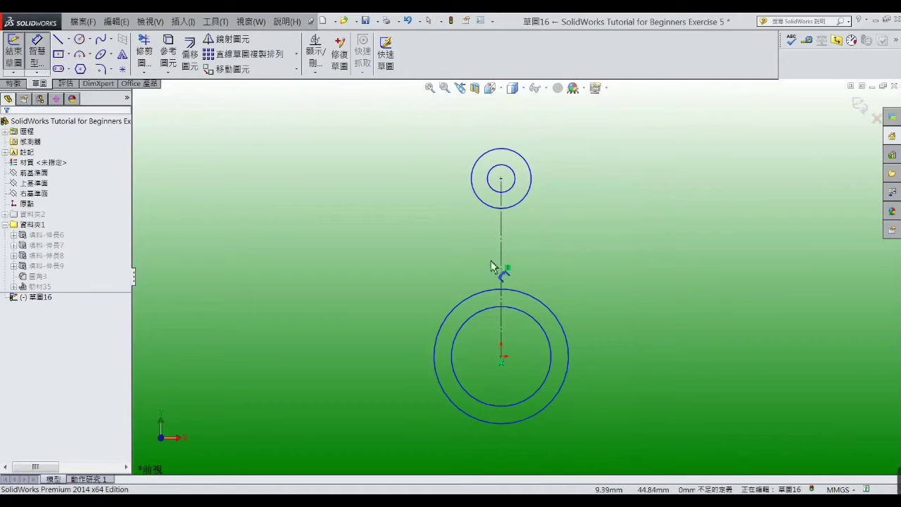
Dimension the vertical line to 100 and the top circles to Ø30 and Ø50
click(501, 263)
click(579, 271)
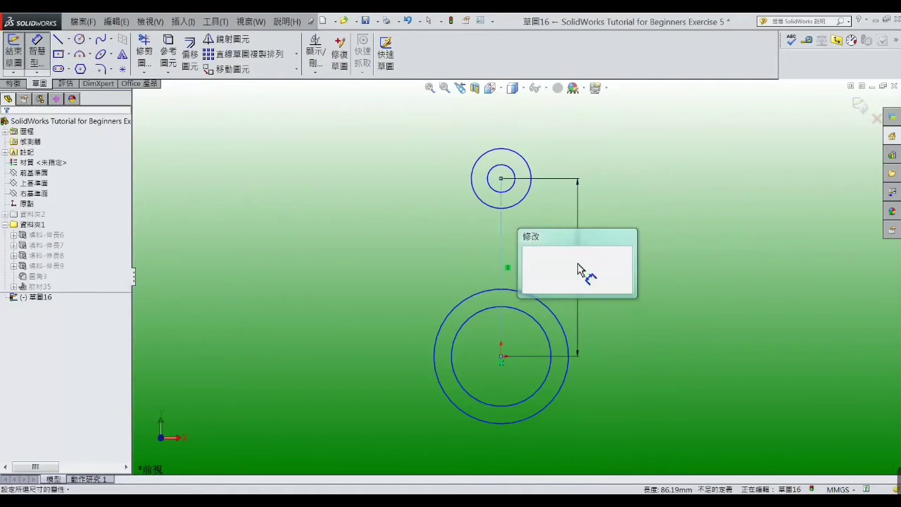
text(1)
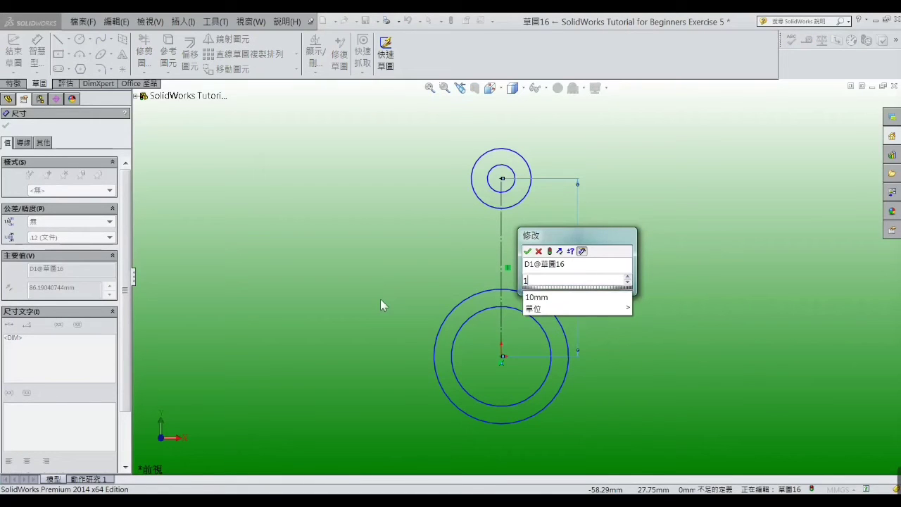
text(00)
key(Return)
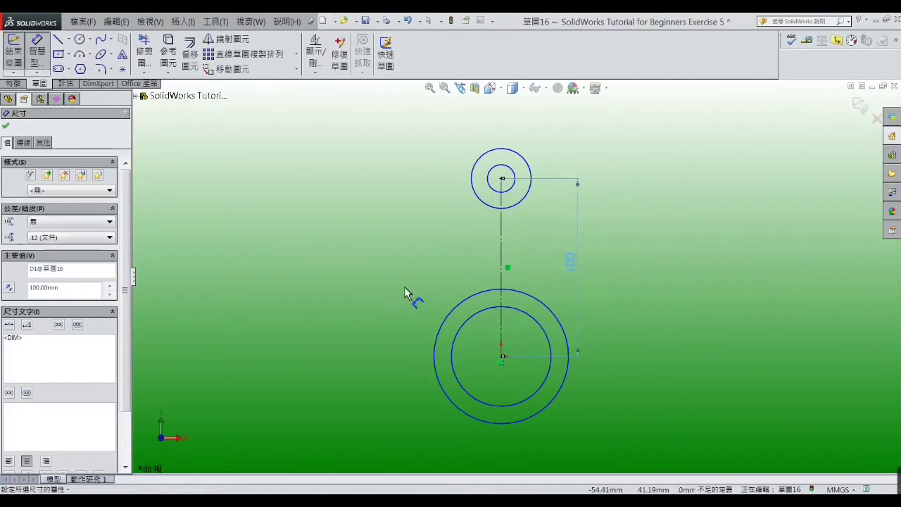
scroll(533, 157, down, 2)
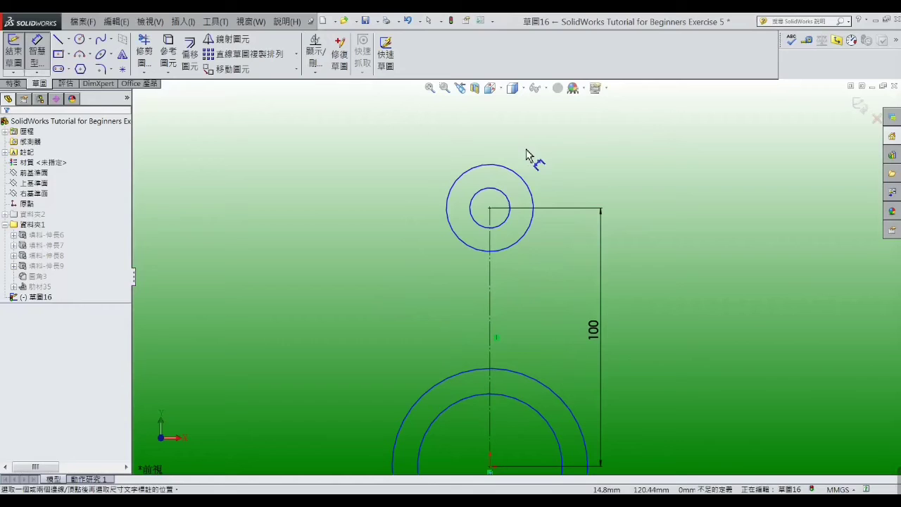
click(508, 199)
click(558, 177)
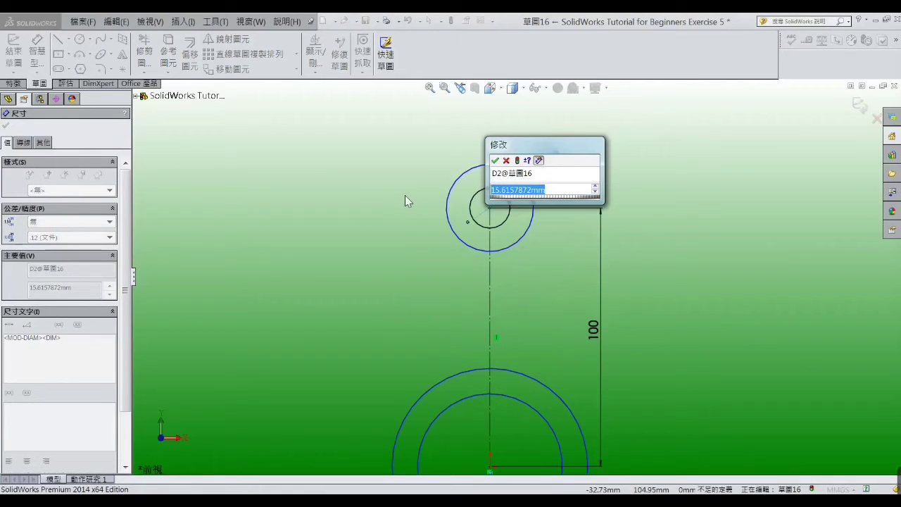
text(30)
key(Return)
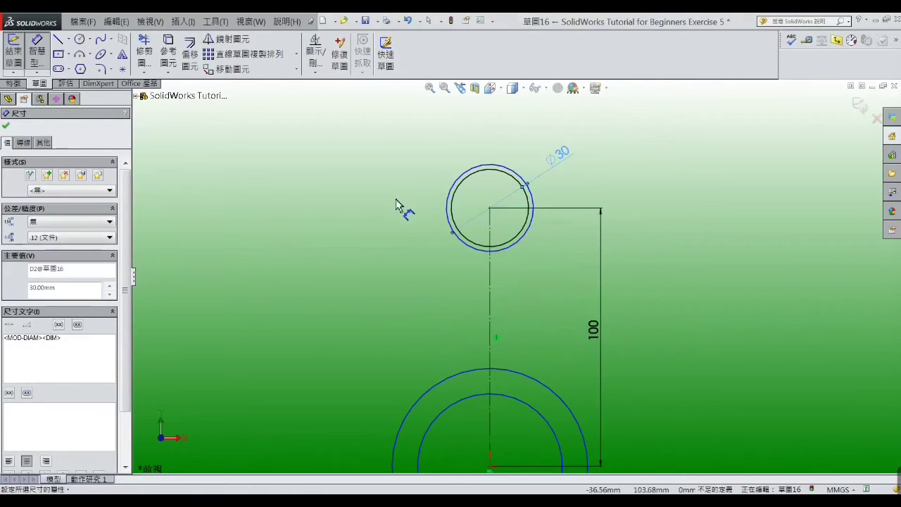
click(402, 201)
click(533, 199)
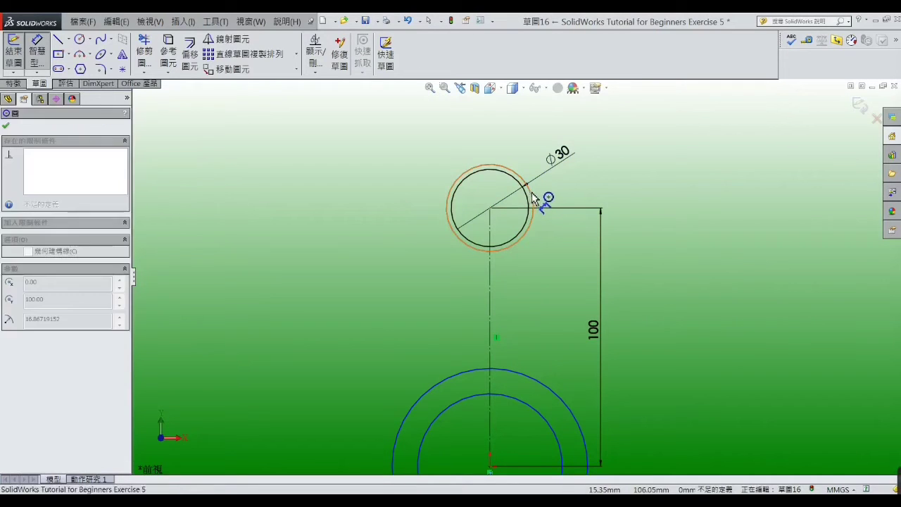
click(544, 196)
drag(556, 206, 518, 208)
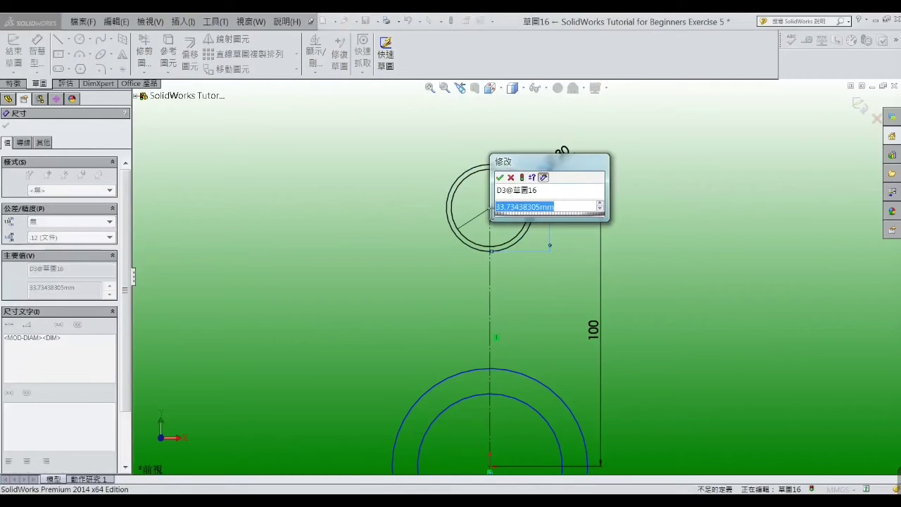
text(50)
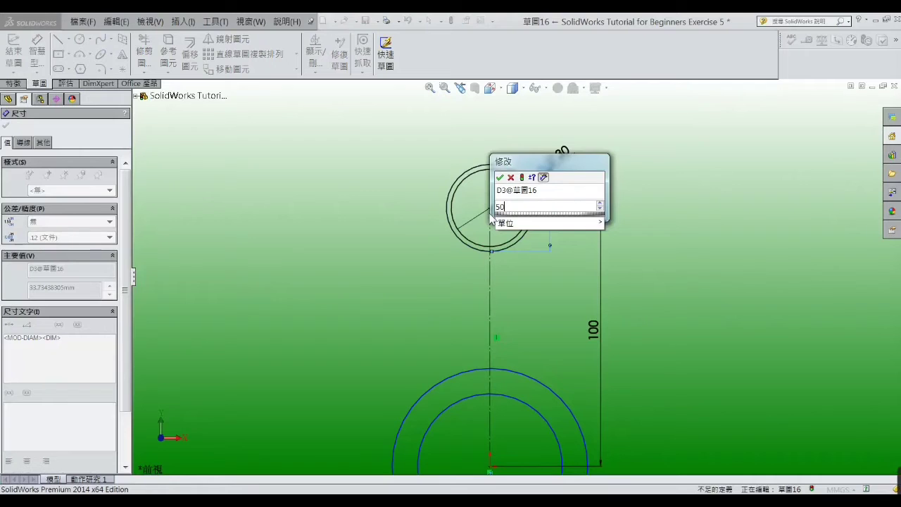
key(Return)
Dimension the bottom inner circle to Ø60 and the gap to the outer circle to 10
click(391, 331)
scroll(540, 440, up, 2)
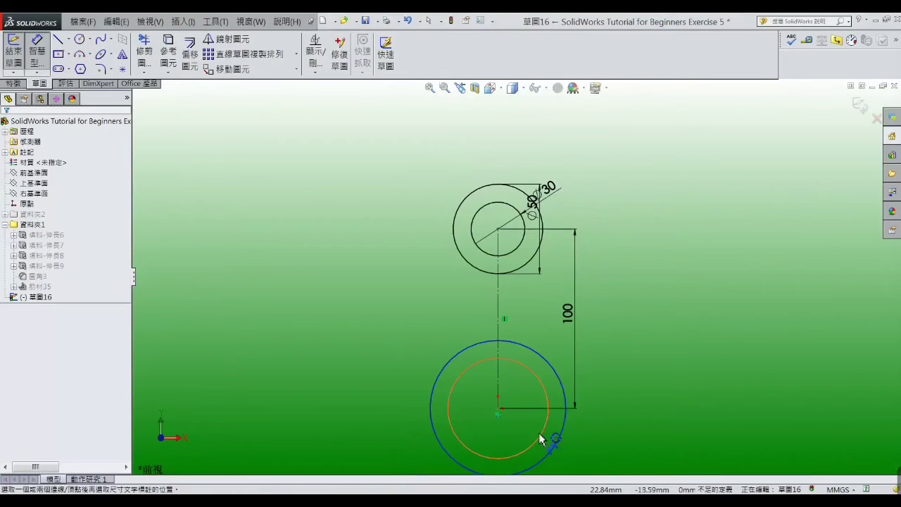
scroll(537, 394, down, 2)
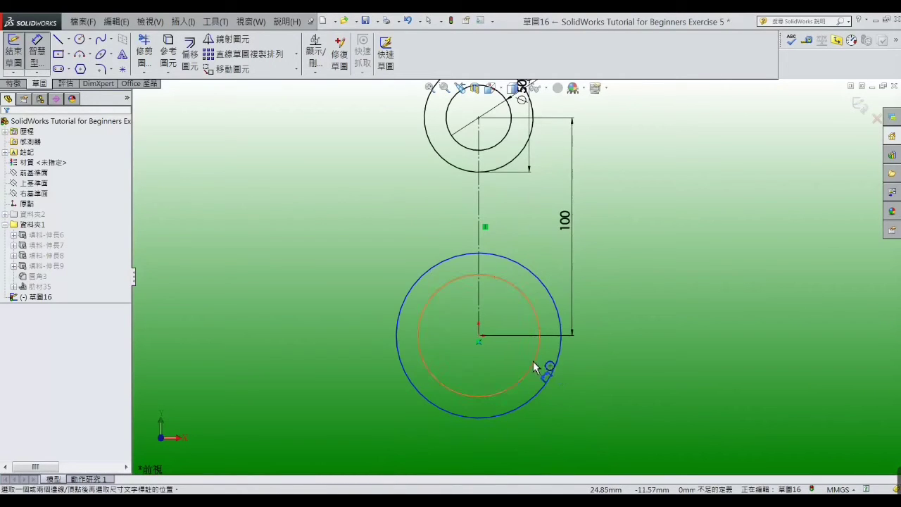
click(533, 366)
click(601, 360)
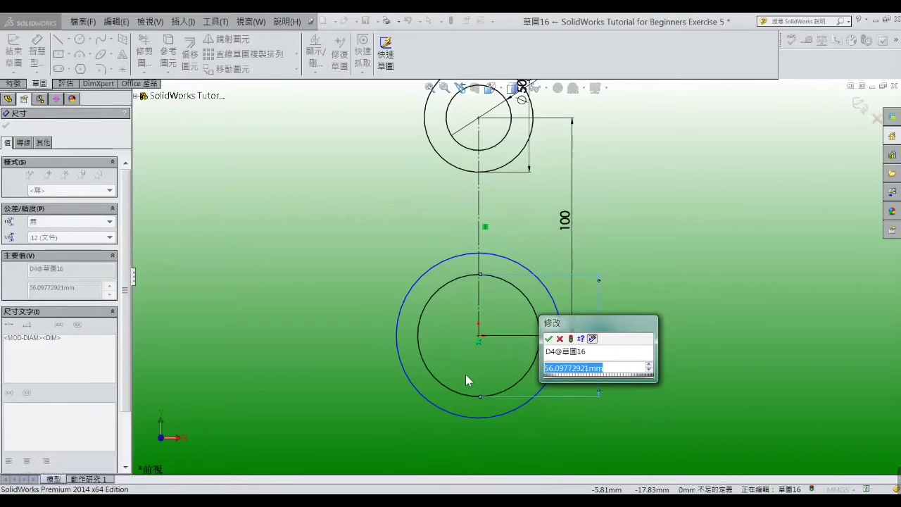
text(60)
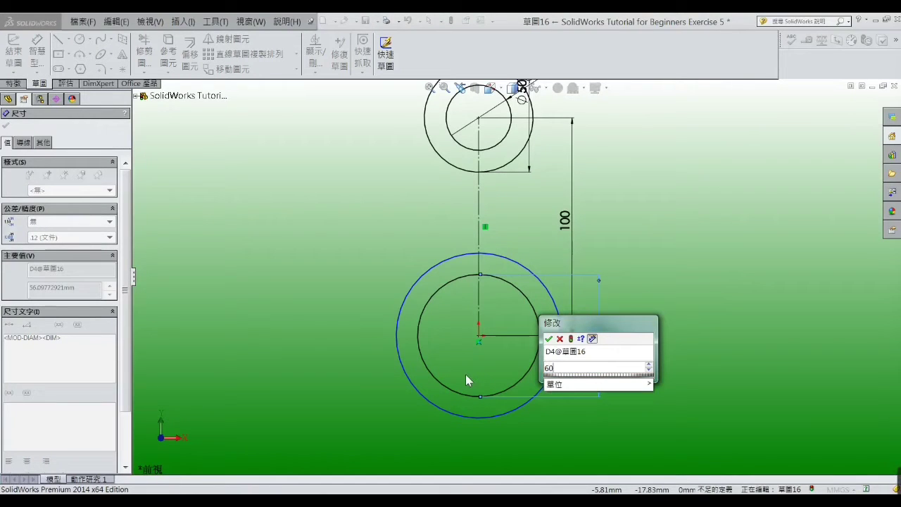
key(Return)
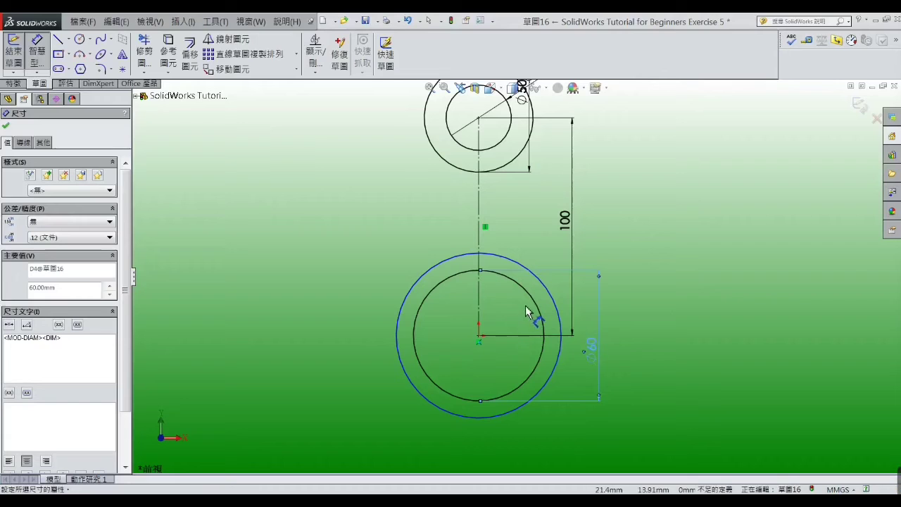
click(543, 292)
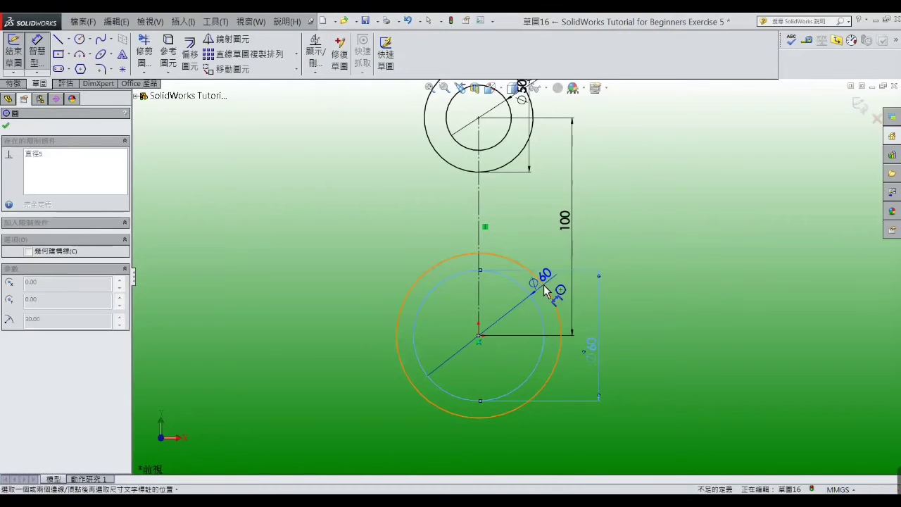
click(543, 293)
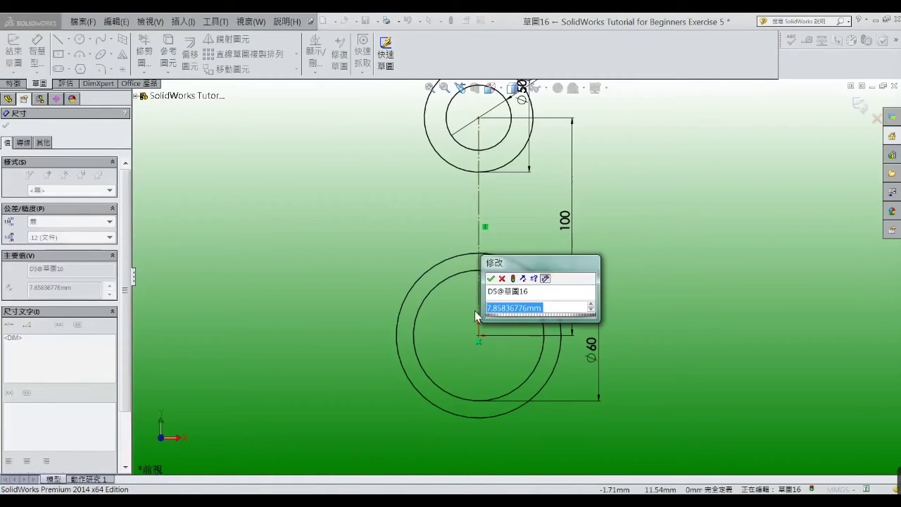
click(555, 308)
double_click(555, 307)
text(10)
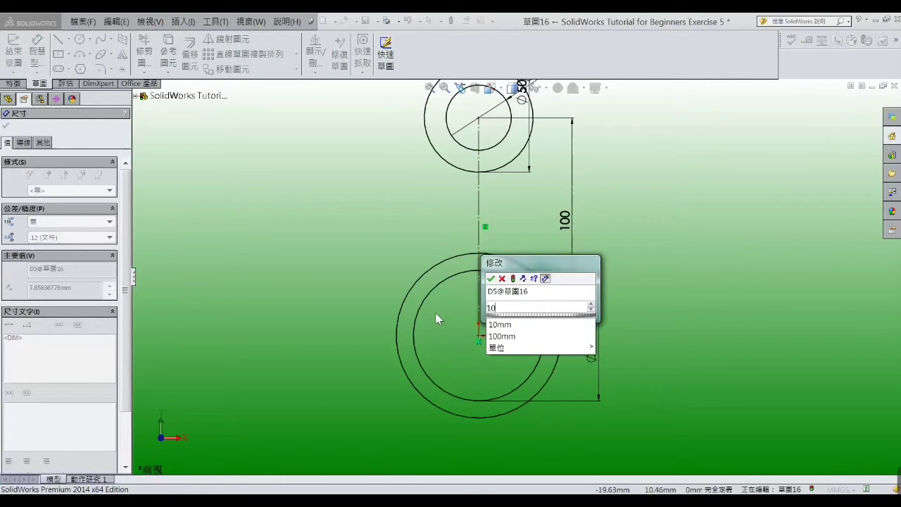
key(Return)
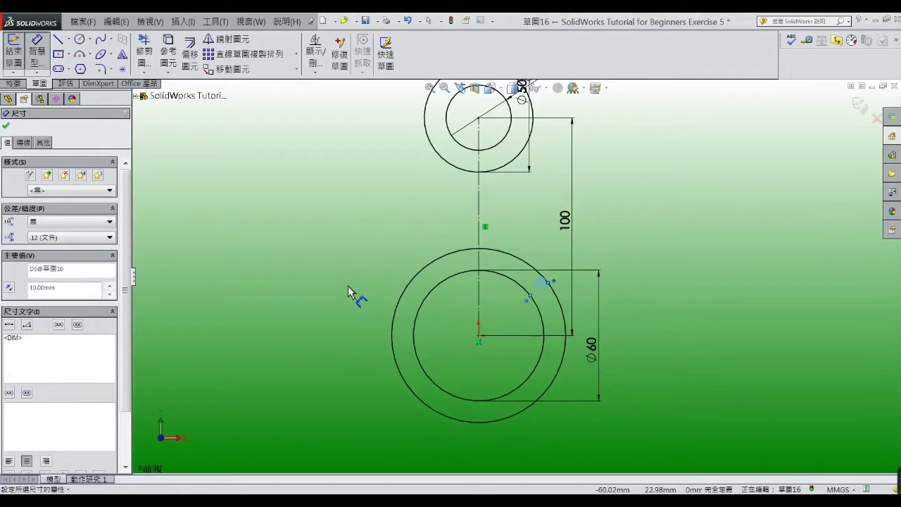
click(352, 295)
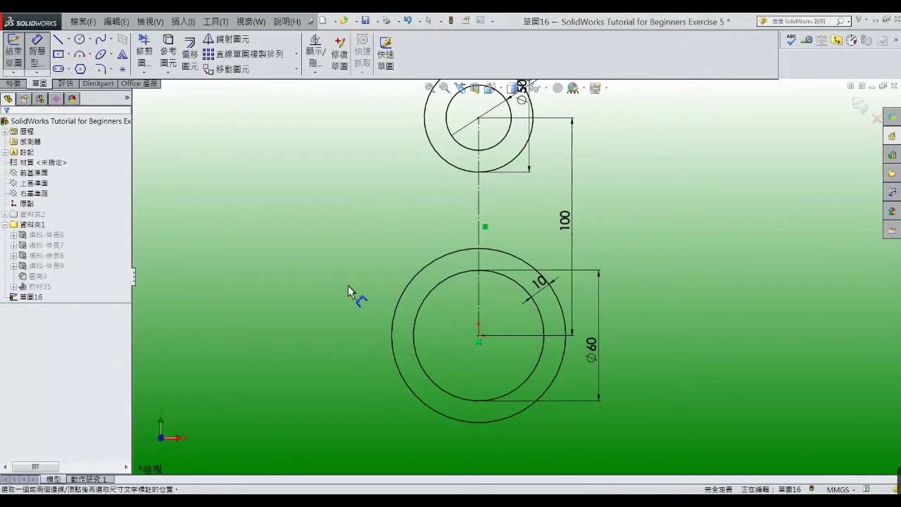
Draw a horizontal line across the top outer circle from edge to edge
click(58, 41)
scroll(395, 155, up, 1)
scroll(432, 177, down, 2)
scroll(485, 176, down, 3)
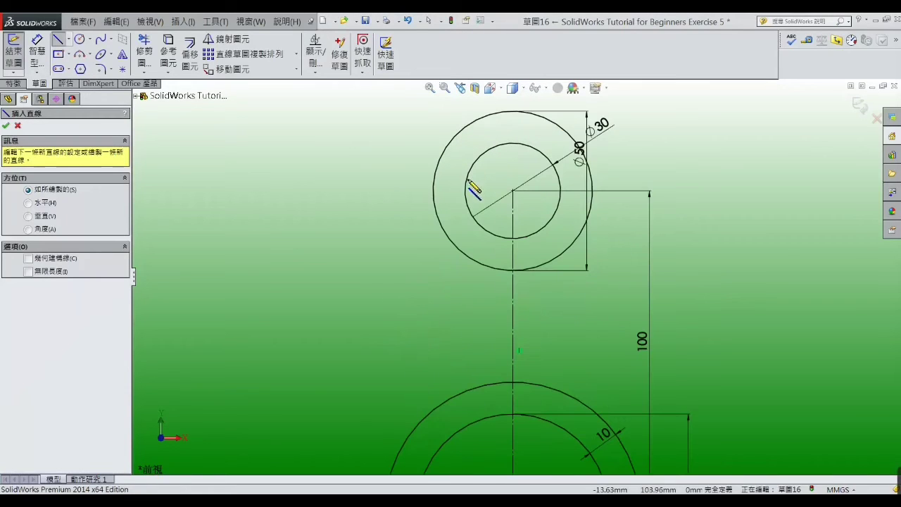
click(434, 191)
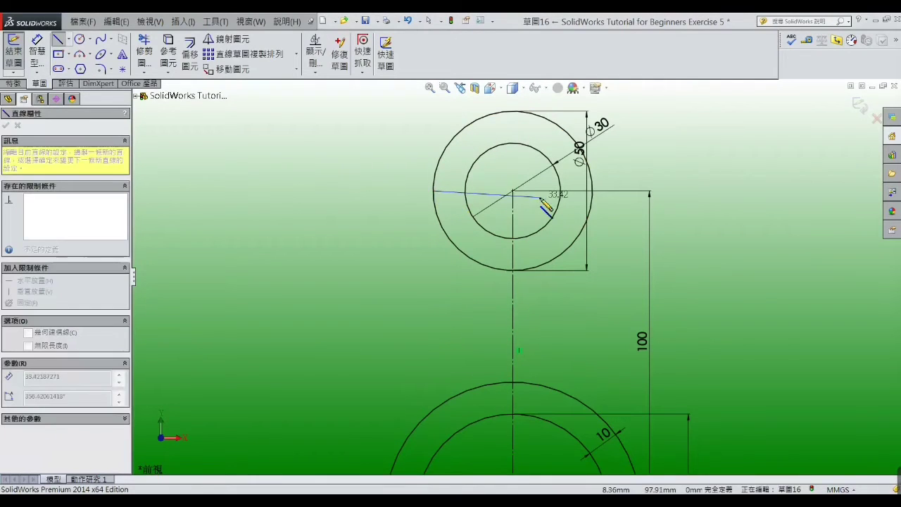
click(588, 191)
right_click(589, 192)
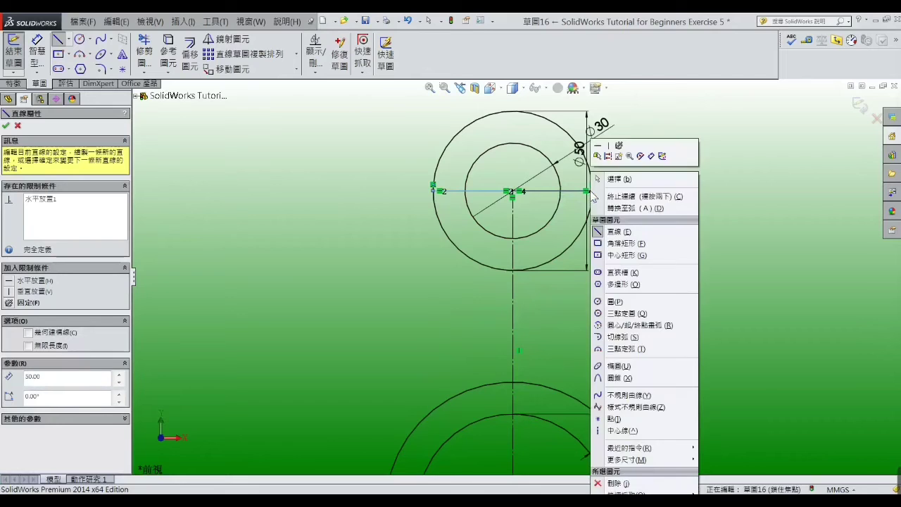
click(620, 178)
Draw an 80-long horizontal line across the large lower circle through its centre
scroll(570, 320, up, 2)
scroll(529, 366, up, 2)
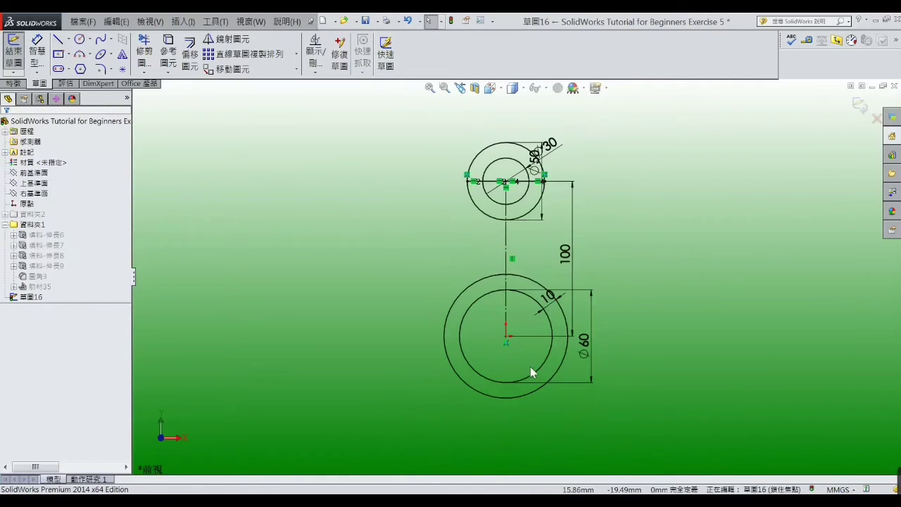
click(58, 41)
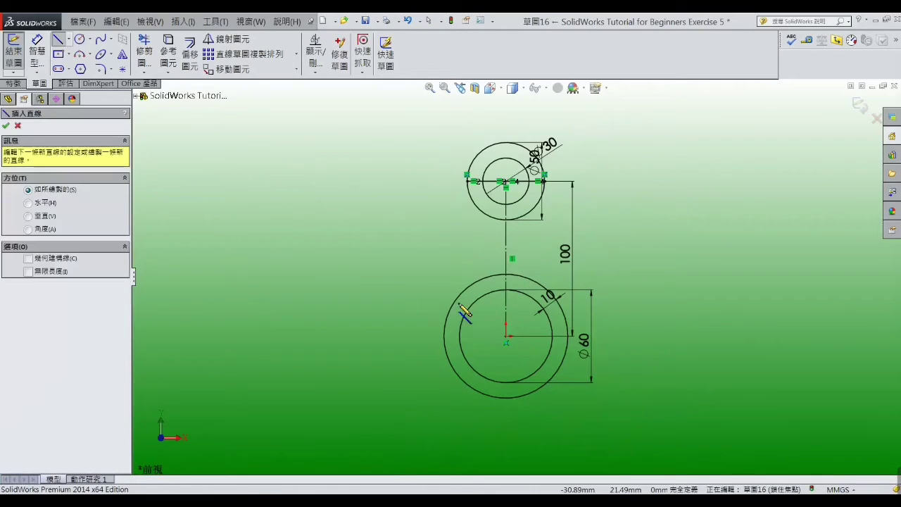
click(444, 337)
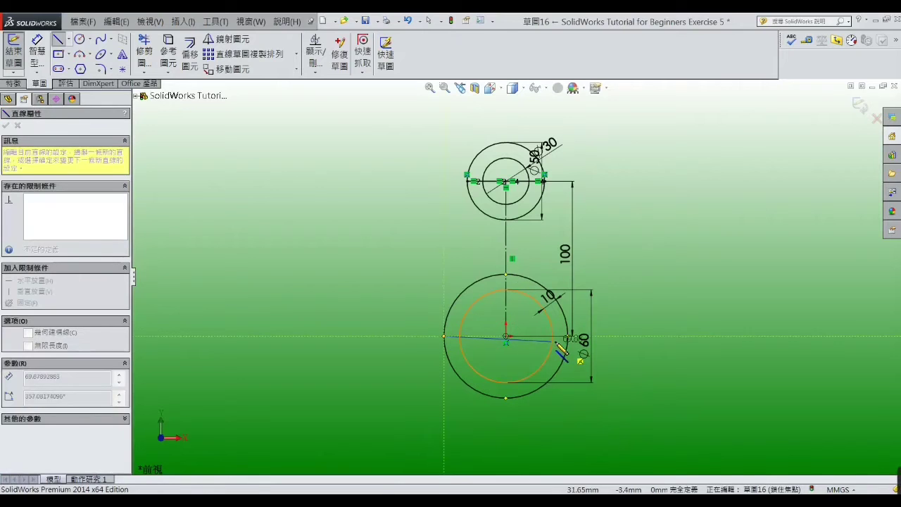
click(567, 336)
right_click(569, 339)
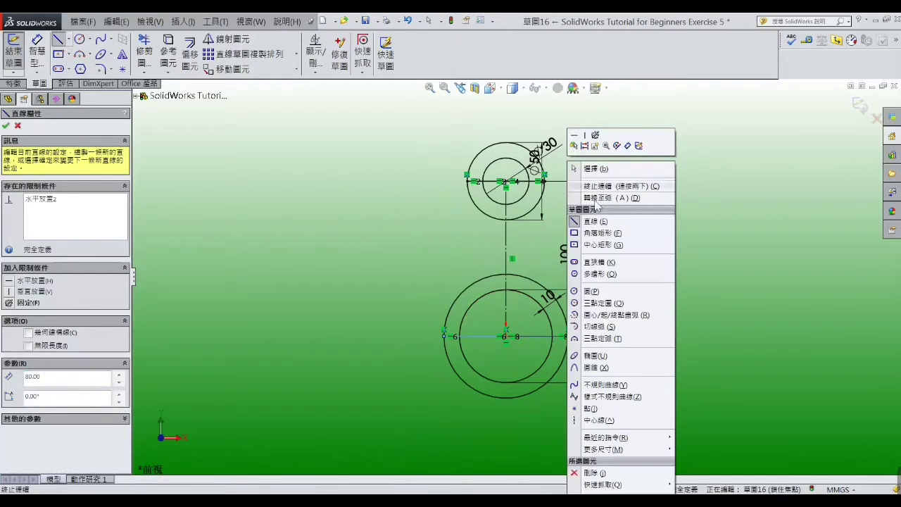
click(592, 167)
mouse_move(634, 276)
middle_down()
mouse_move(626, 243)
mouse_move(628, 262)
middle_up()
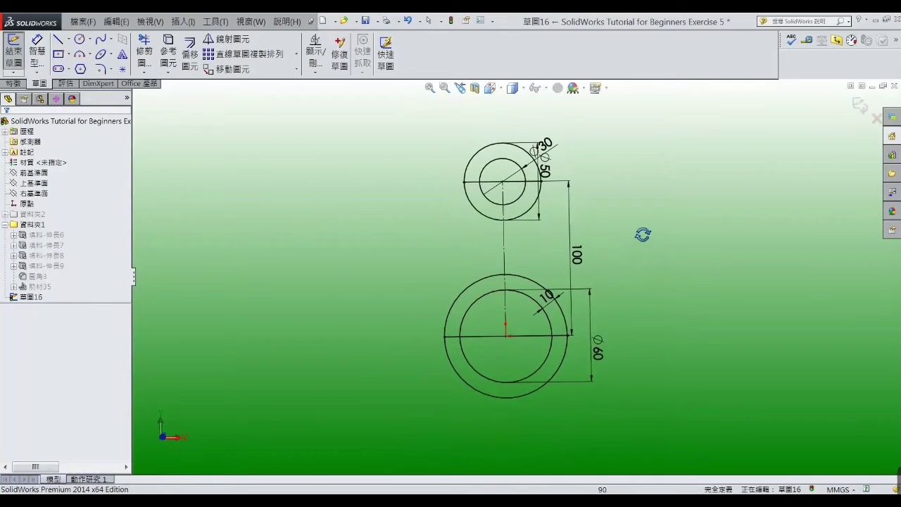
mouse_move(509, 250)
middle_down()
mouse_move(487, 267)
mouse_move(502, 260)
mouse_move(446, 268)
middle_up()
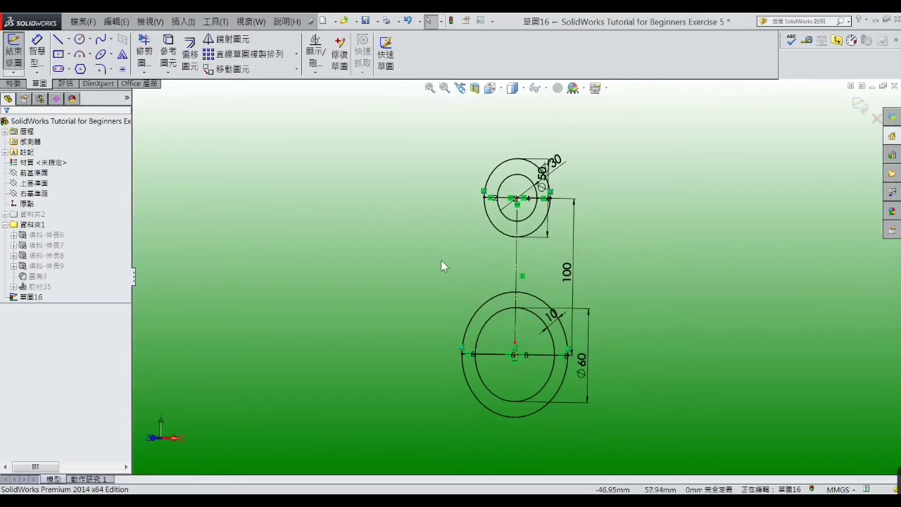
In Front view, draw a left-side line from the top outer circle tangent to the lower outer circle
click(490, 87)
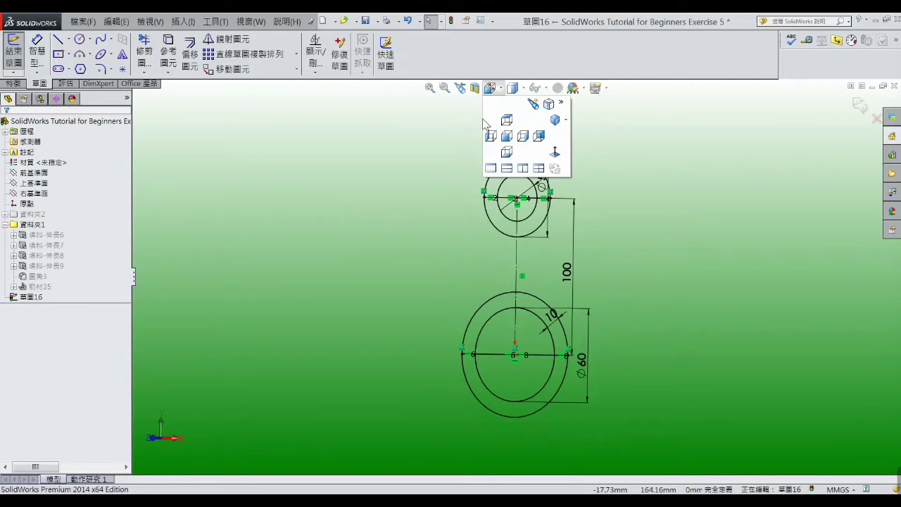
click(554, 153)
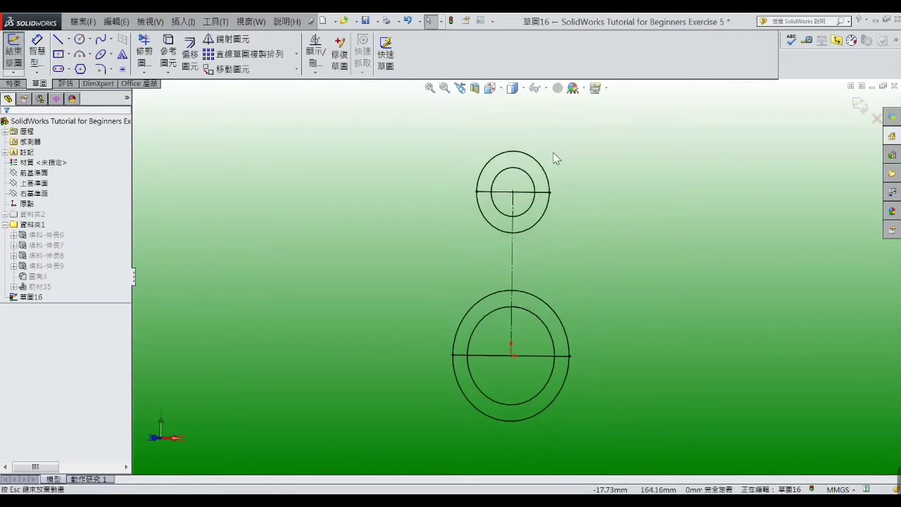
click(59, 42)
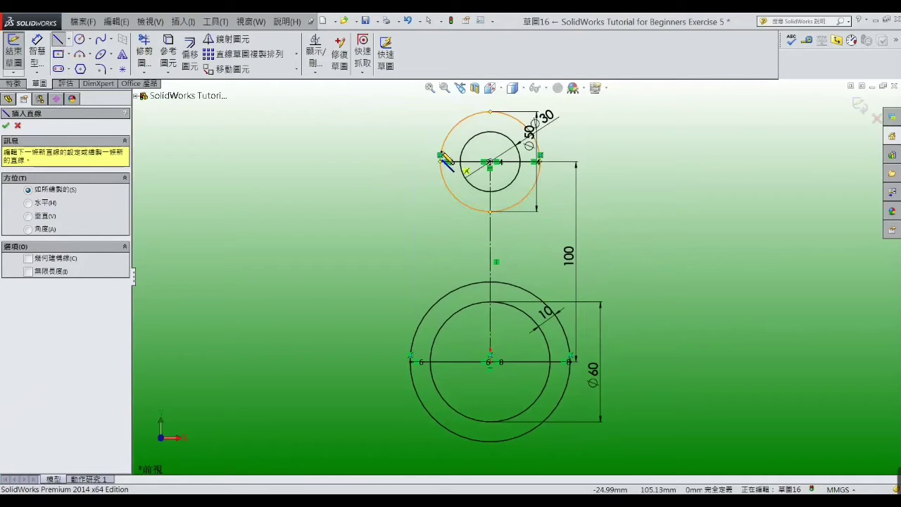
click(440, 157)
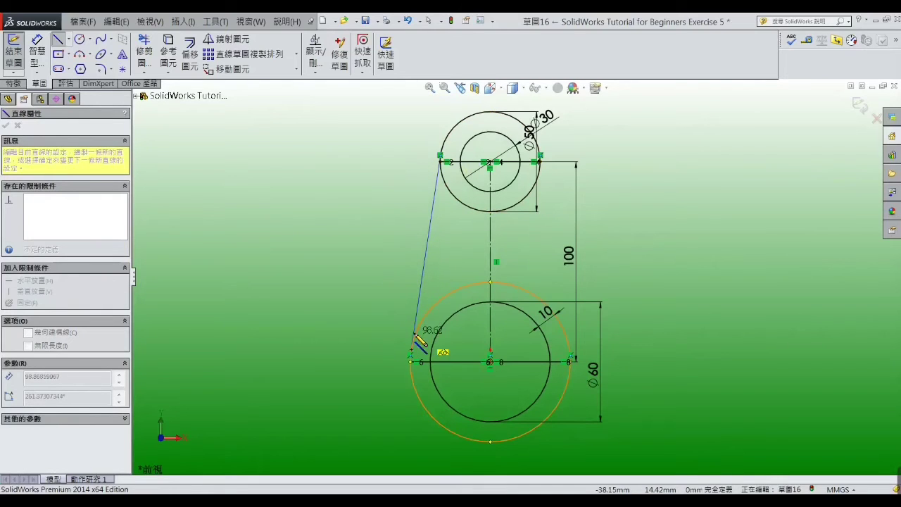
click(414, 358)
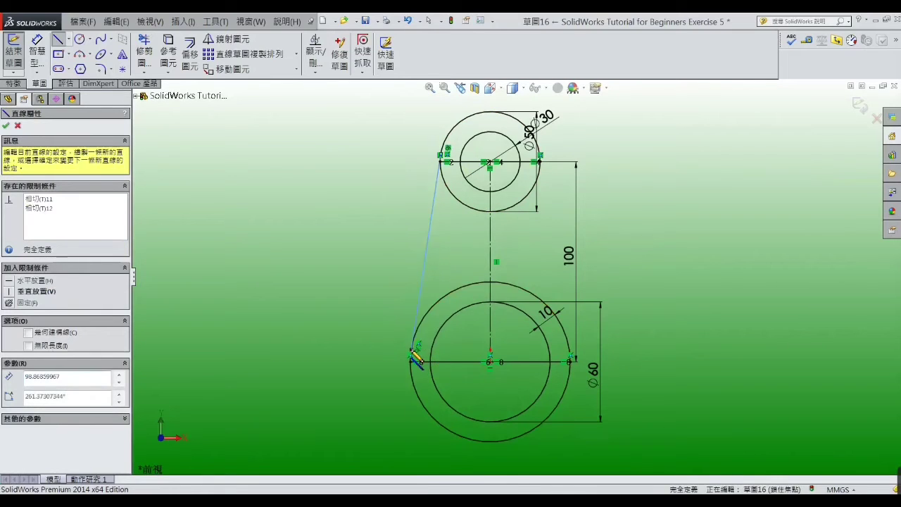
right_click(414, 357)
click(443, 166)
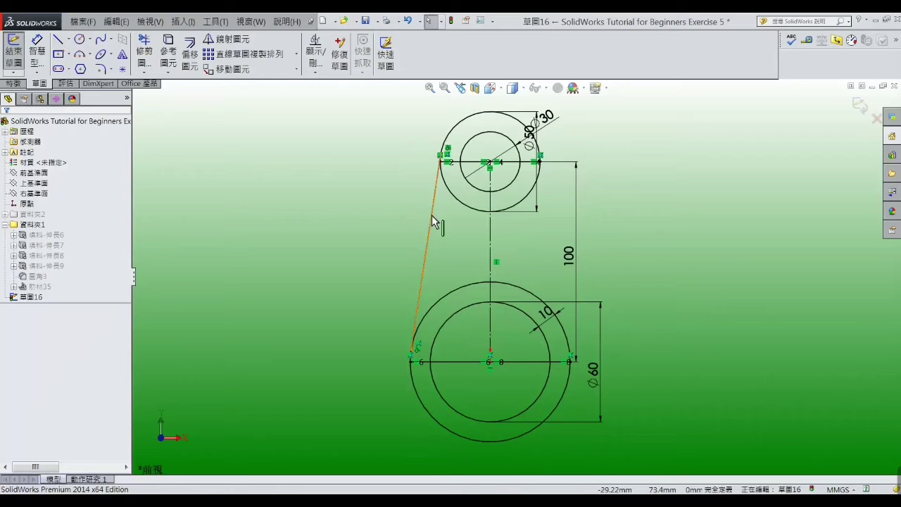
click(431, 214)
scroll(423, 351, down, 3)
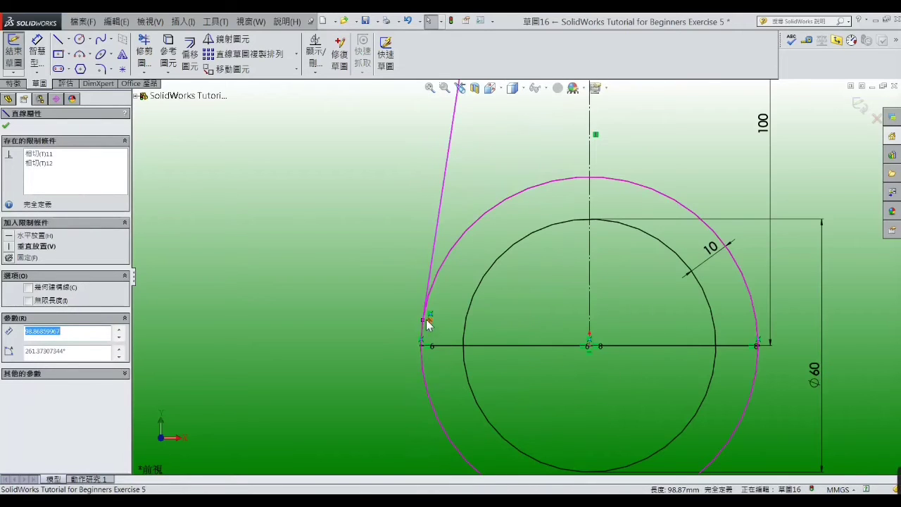
click(415, 325)
scroll(446, 171, up, 2)
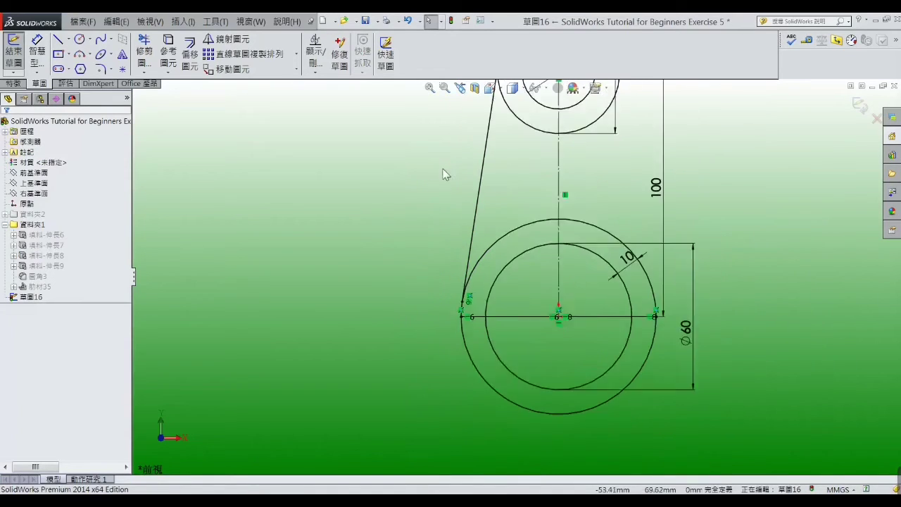
scroll(503, 114, up, 1)
scroll(533, 178, down, 3)
scroll(532, 176, down, 2)
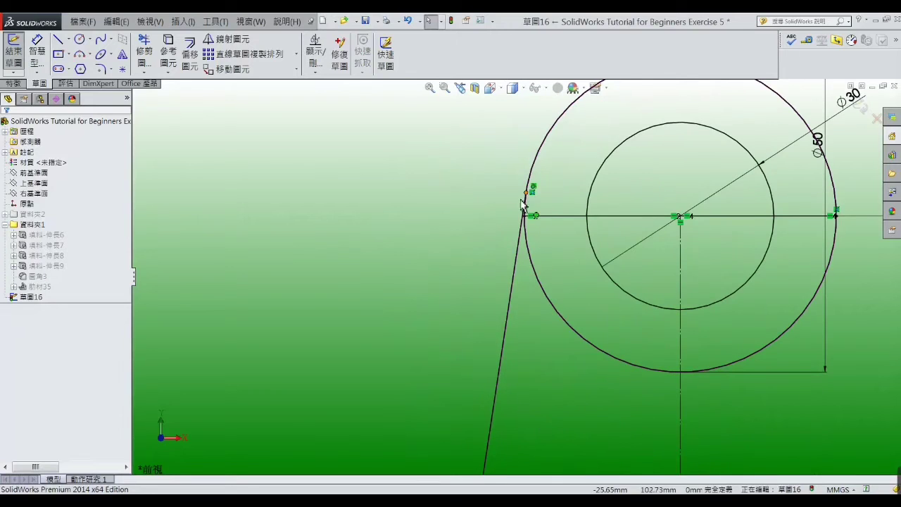
scroll(406, 261, up, 2)
scroll(406, 268, up, 2)
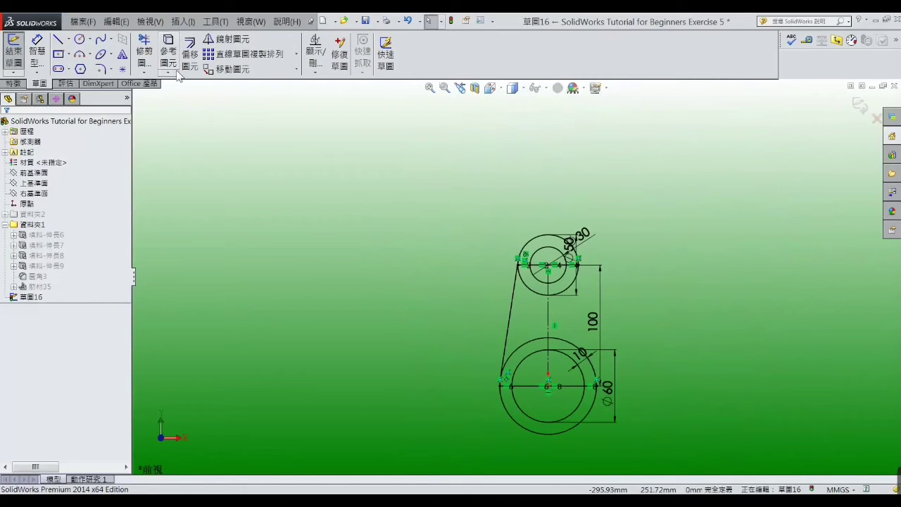
Mirror the left tangent line about the vertical centreline with Mirror Entities
click(224, 38)
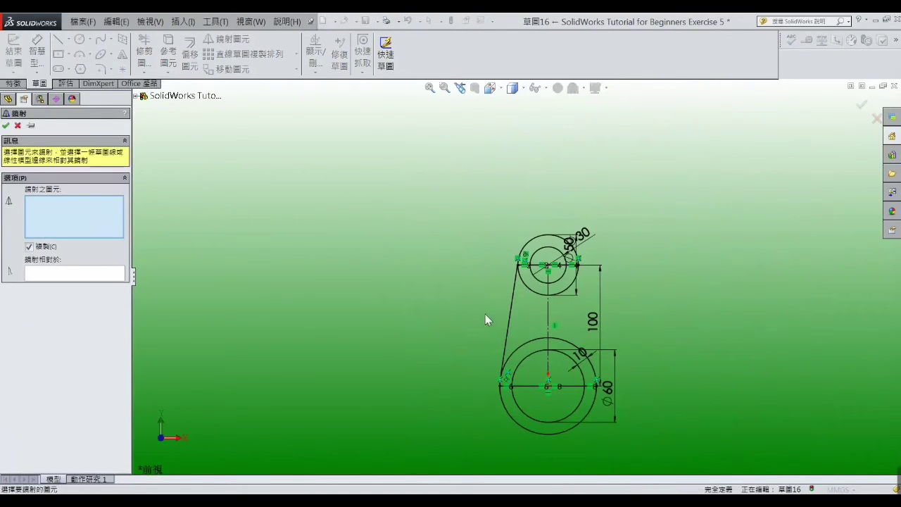
click(508, 323)
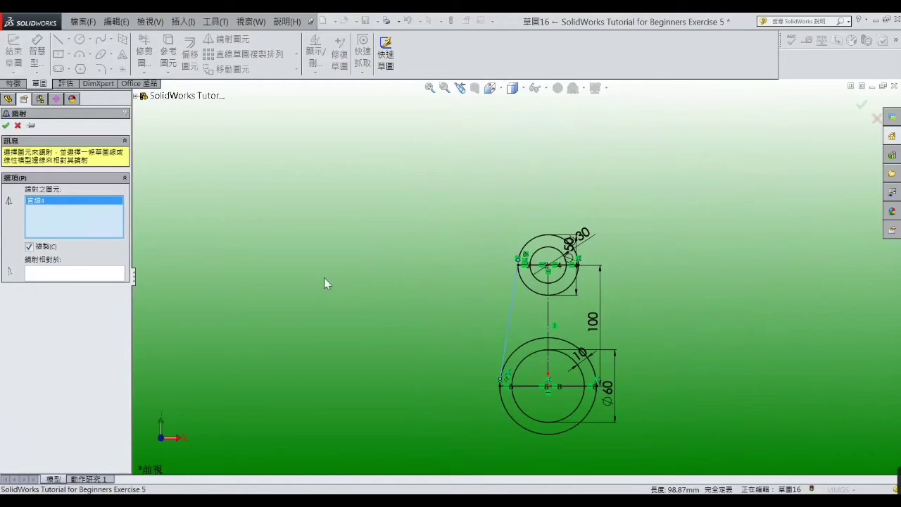
click(117, 275)
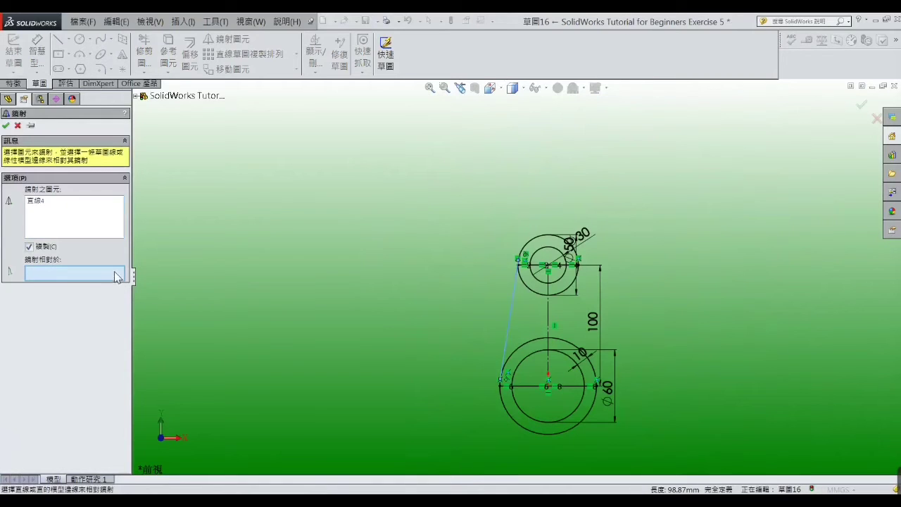
click(550, 324)
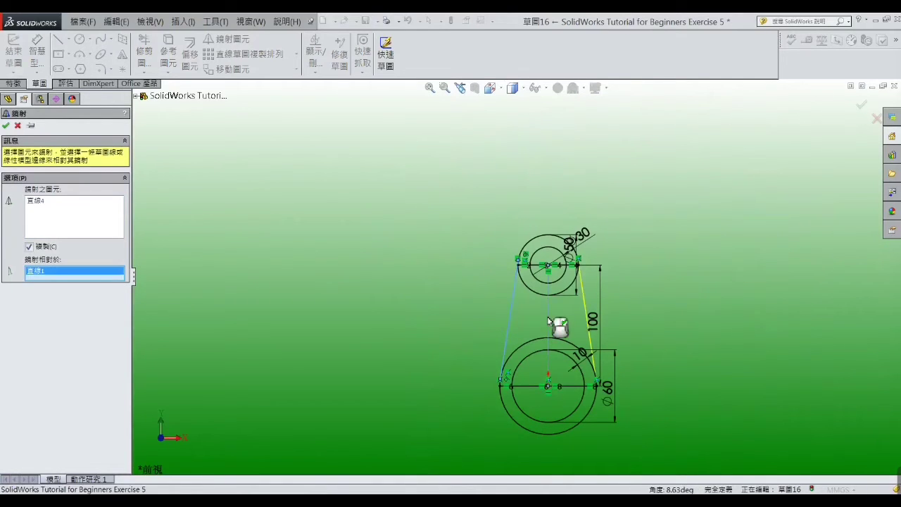
click(6, 127)
Orbit to an oblique 3-D view and check the bracket's reference drawing
scroll(358, 257, up, 1)
scroll(636, 303, up, 2)
scroll(568, 332, down, 1)
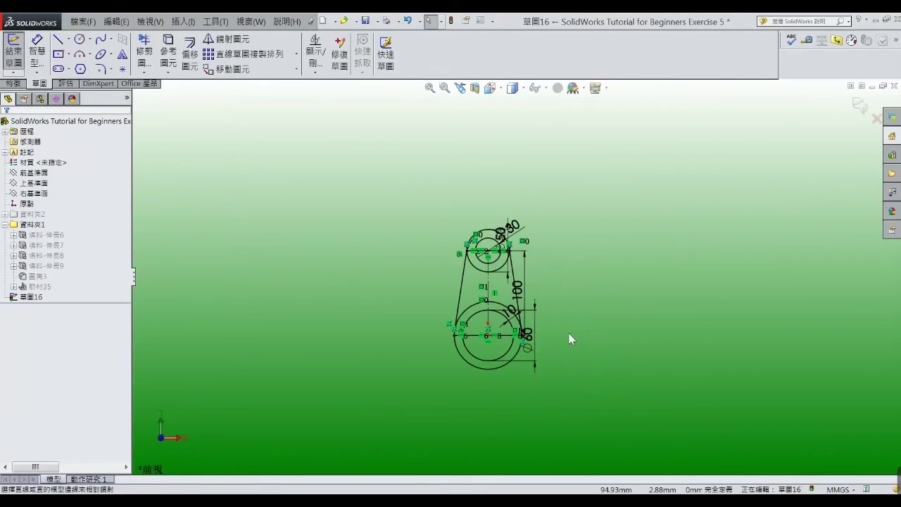
mouse_move(567, 333)
middle_down()
mouse_move(569, 296)
mouse_move(527, 353)
middle_up()
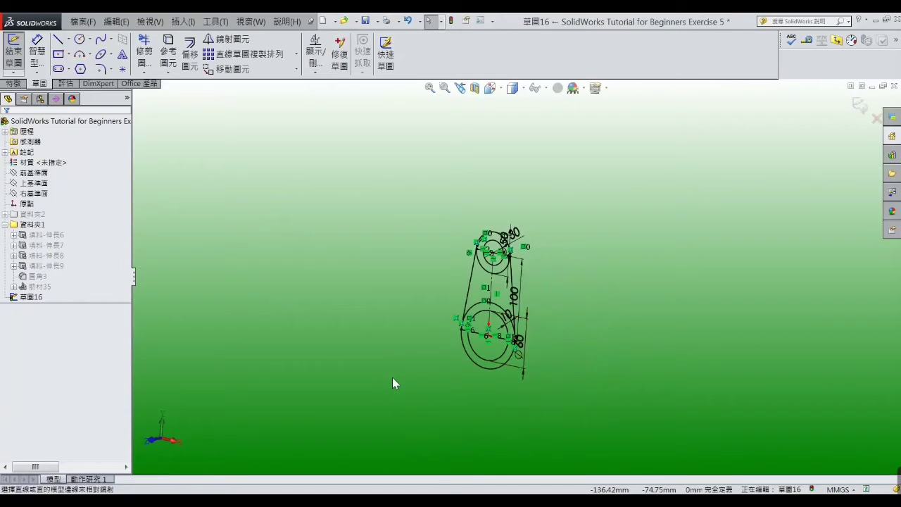
key(alt+Tab)
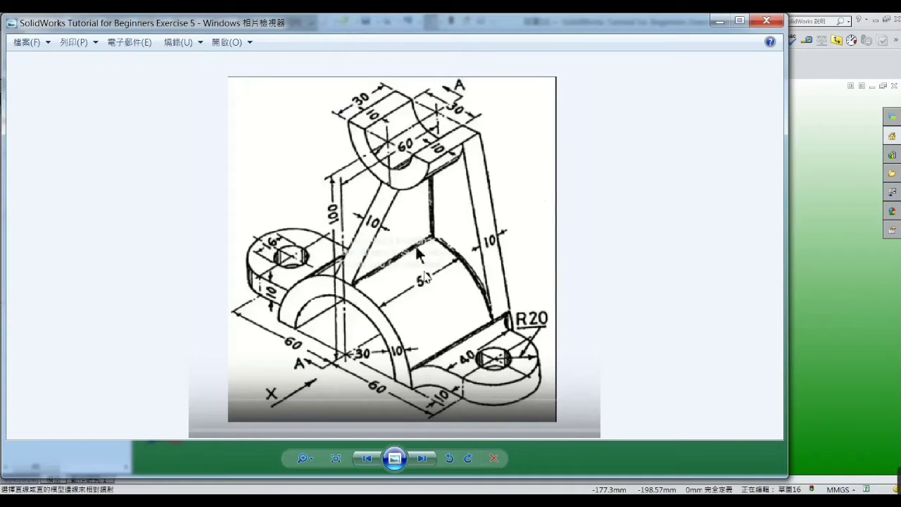
click(720, 21)
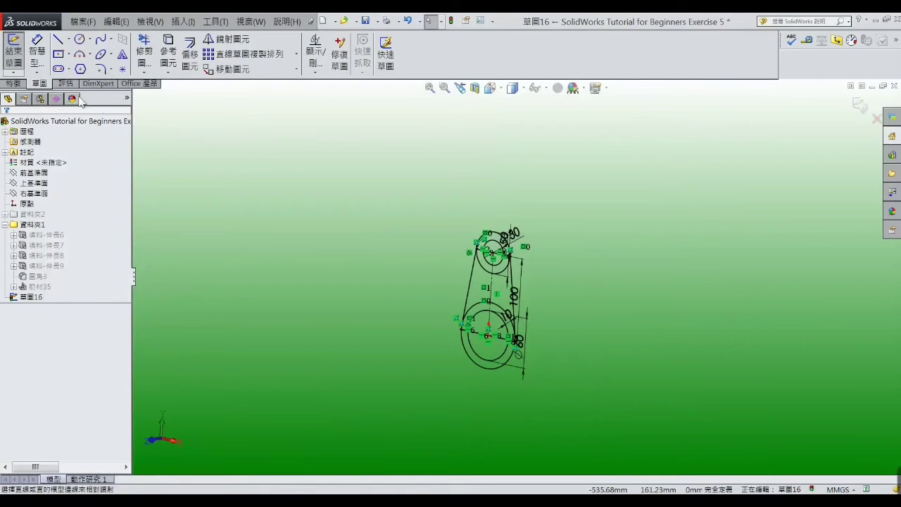
click(12, 83)
Extrude the two selected half-ring regions of Sketch16 to a 30 mm depth
click(16, 53)
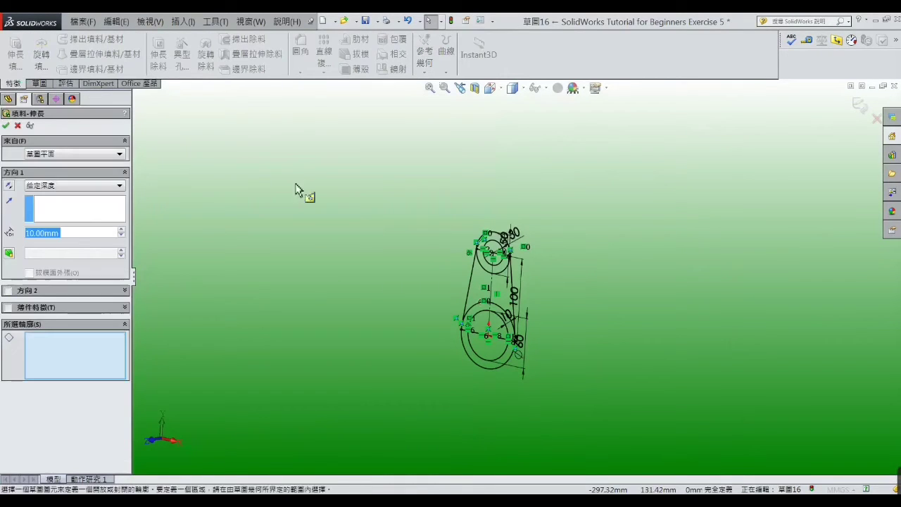
click(121, 228)
click(120, 229)
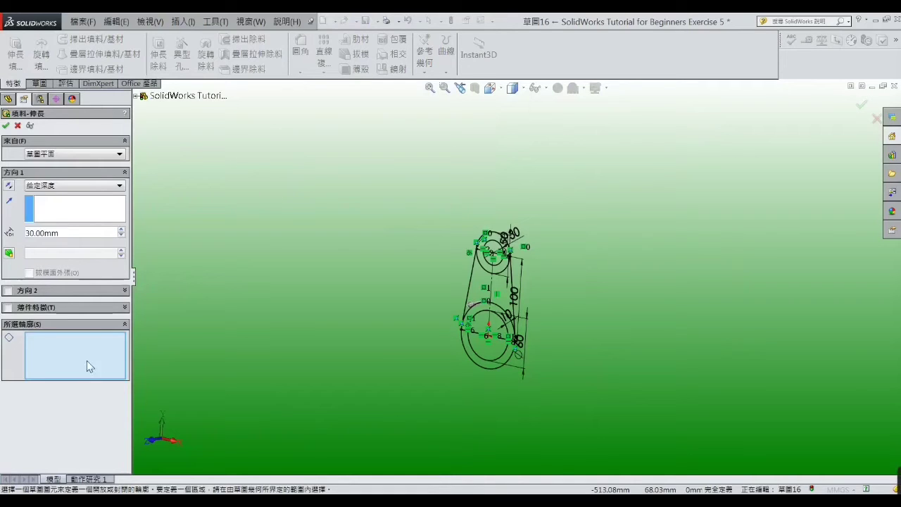
scroll(507, 222, down, 5)
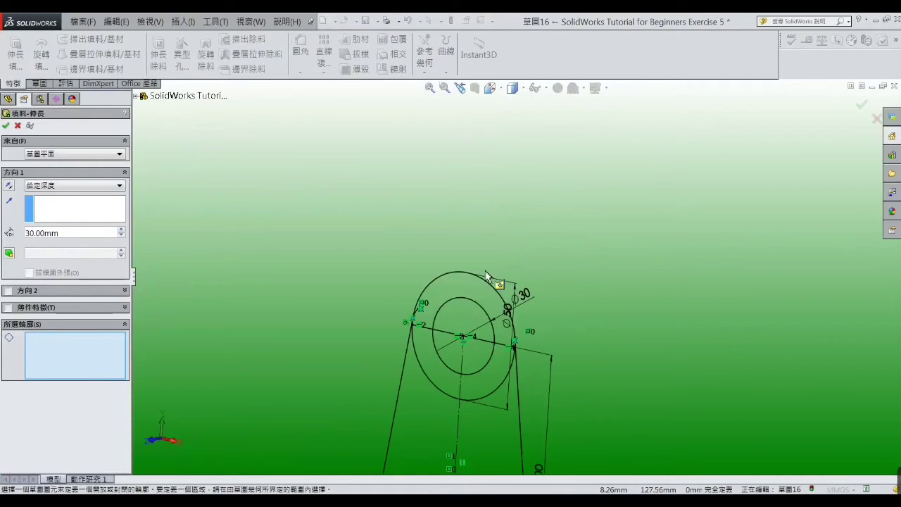
click(430, 359)
click(480, 378)
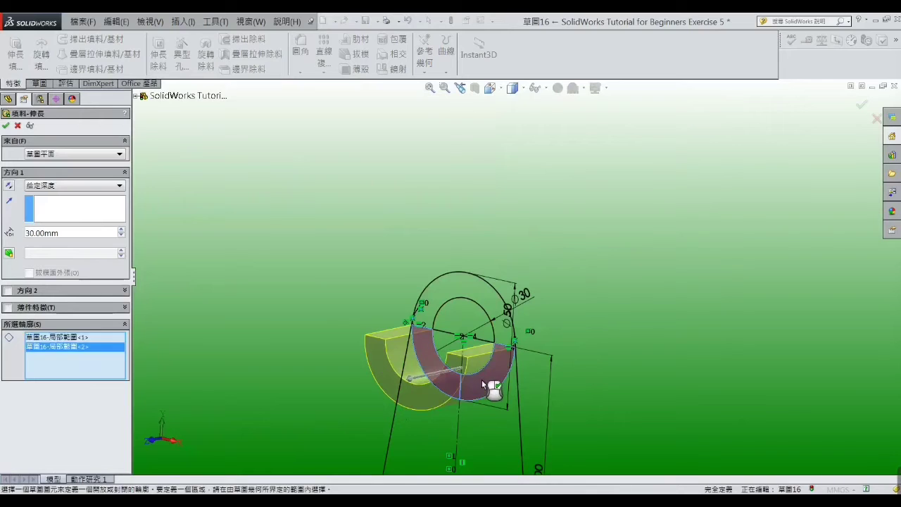
click(5, 125)
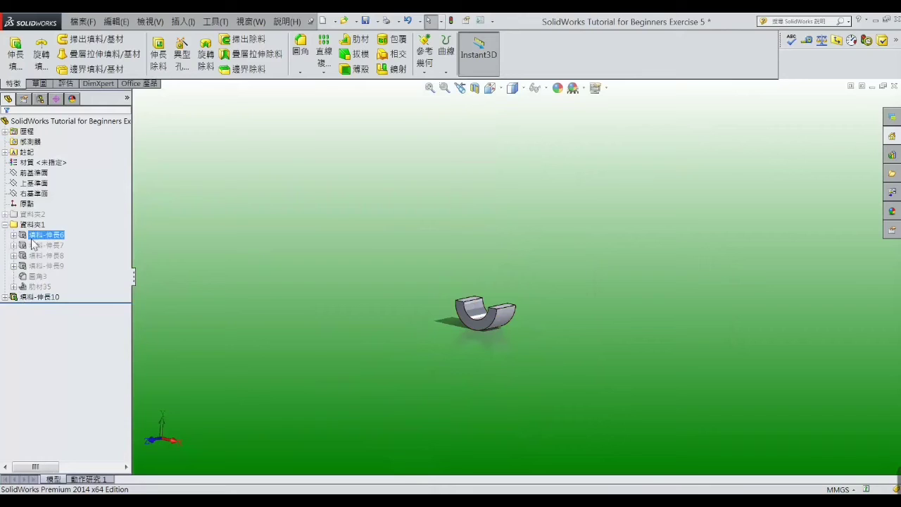
Create Sketch17 on the Front Plane from 草圖16's converted geometry and start an Extruded Boss
click(35, 173)
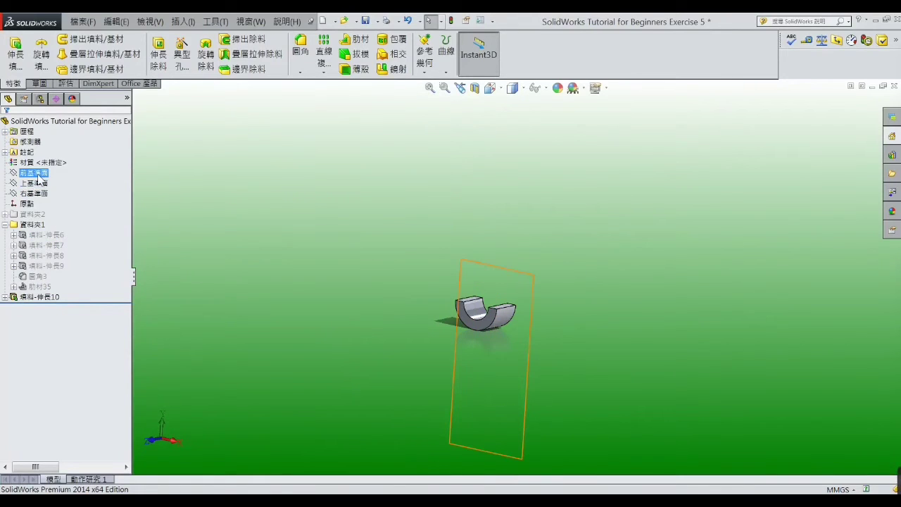
click(38, 176)
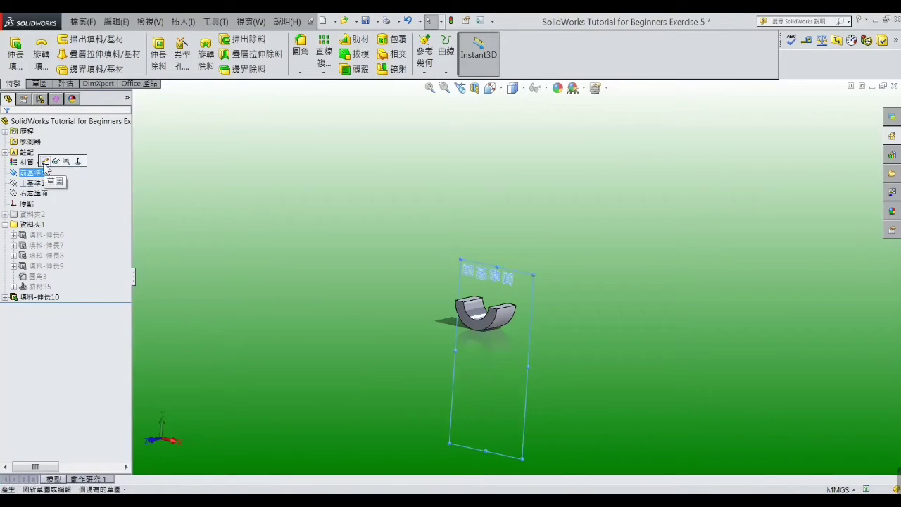
click(45, 161)
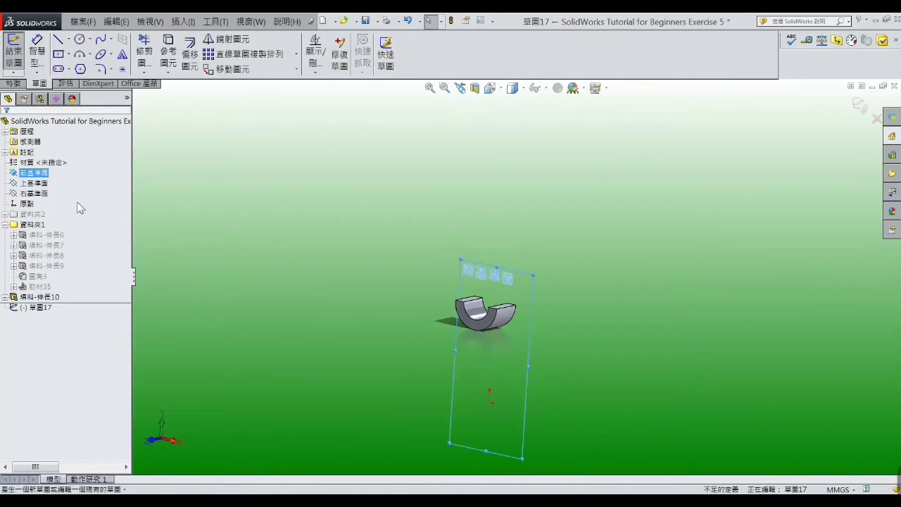
click(5, 297)
click(39, 307)
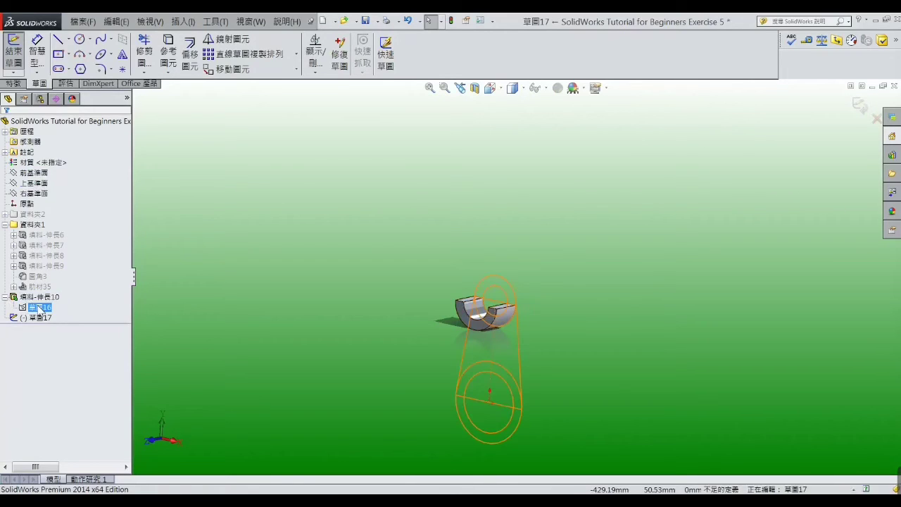
click(167, 46)
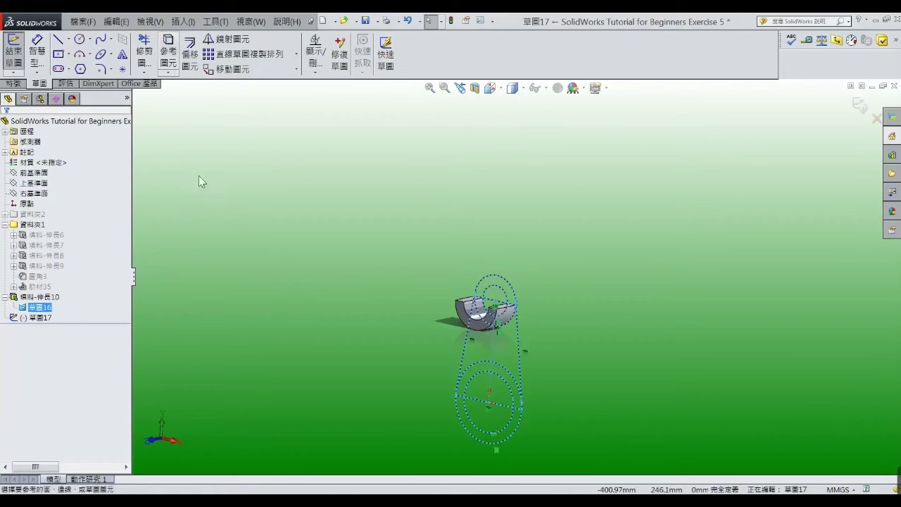
click(14, 83)
click(20, 61)
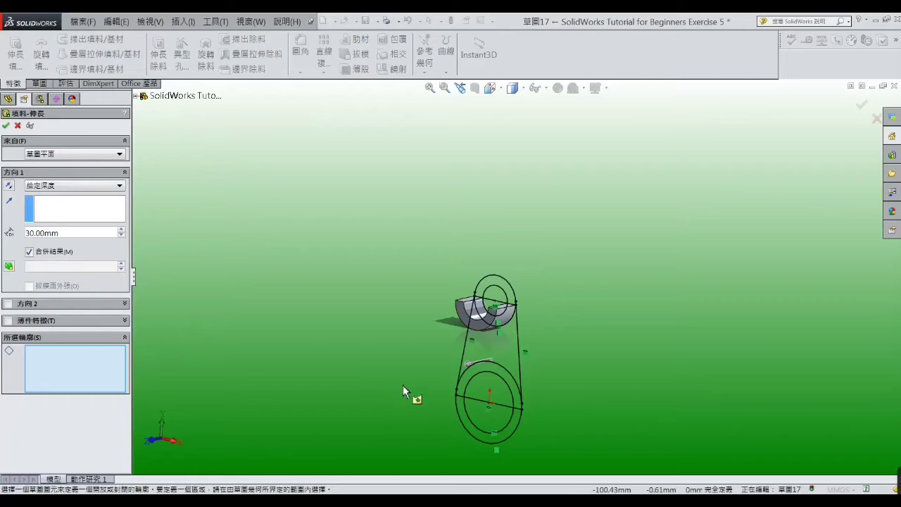
Extrude Sketch17's lower ring region to a 60 mm depth
scroll(408, 385, down, 2)
click(529, 349)
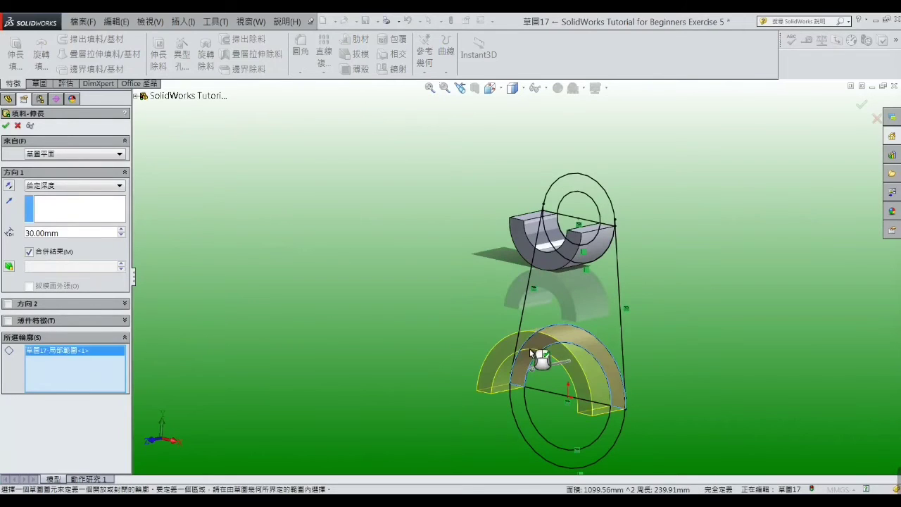
click(121, 229)
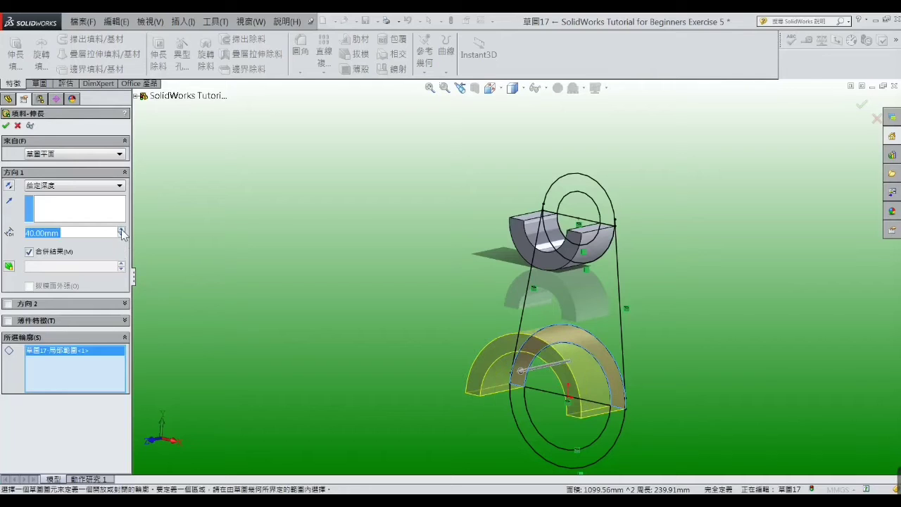
click(121, 229)
click(121, 230)
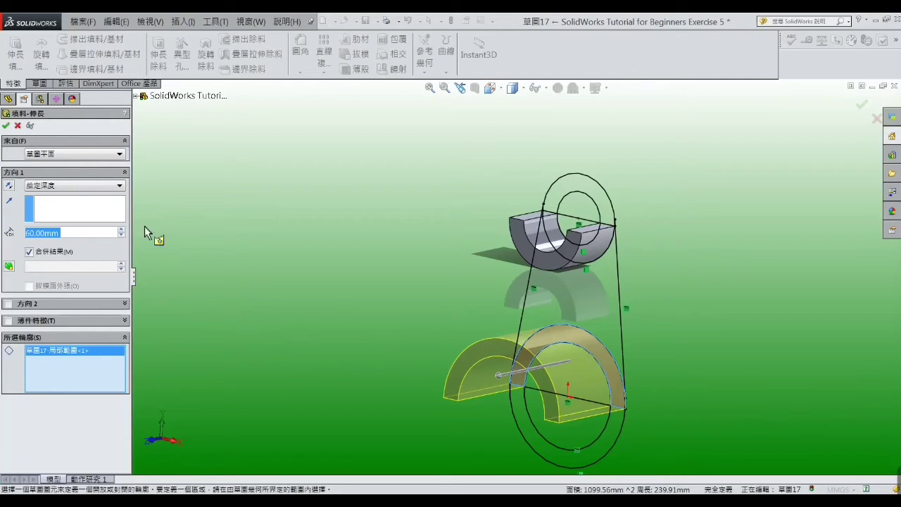
click(6, 125)
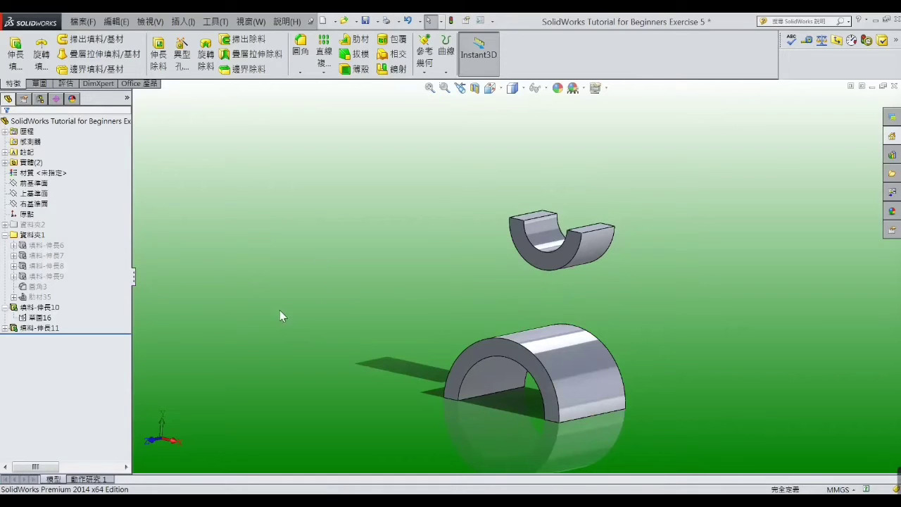
Start Sketch18 on the Front Plane and convert 草圖17's outline into it
click(44, 183)
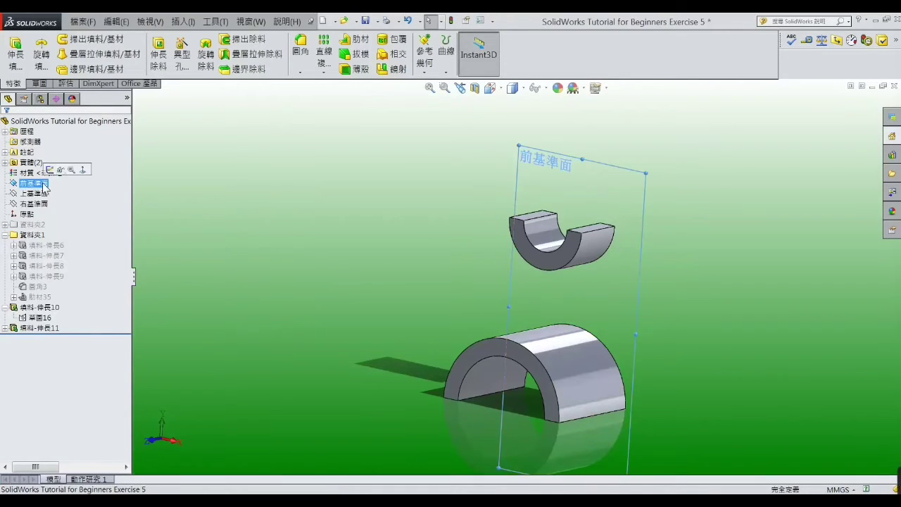
click(50, 170)
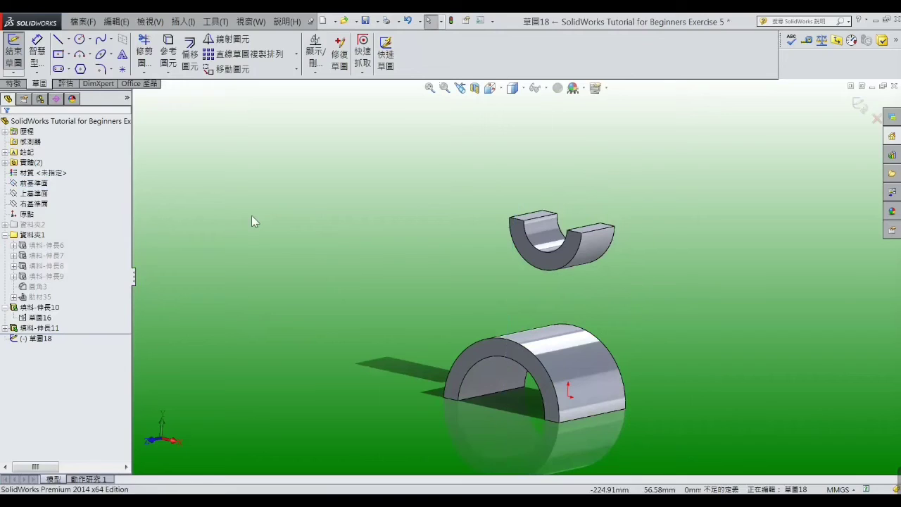
click(22, 330)
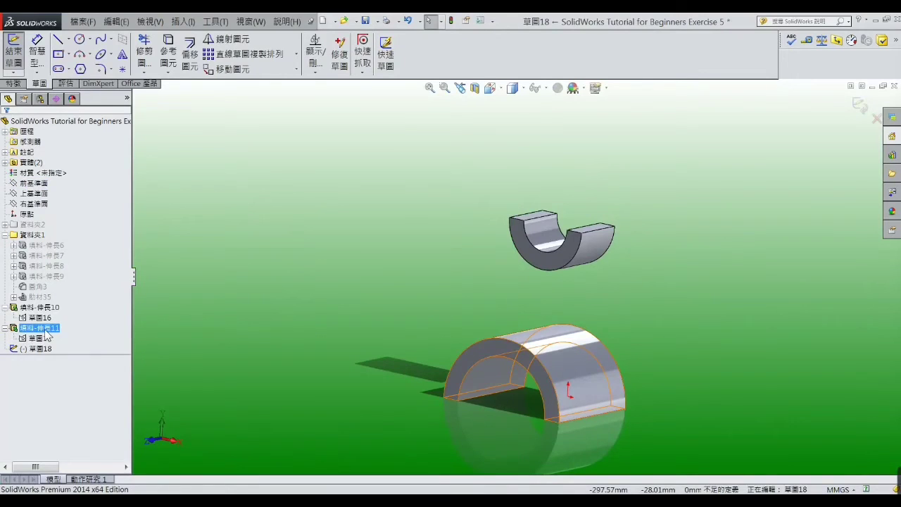
click(41, 338)
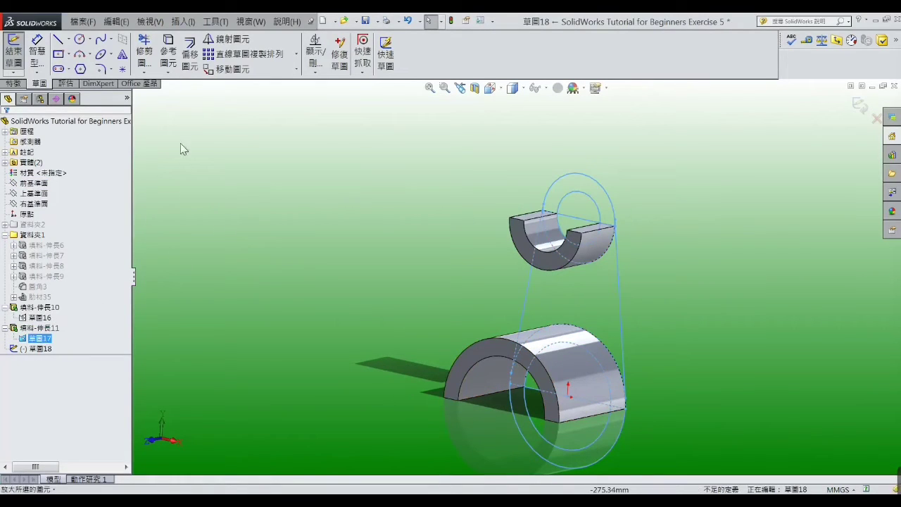
click(169, 60)
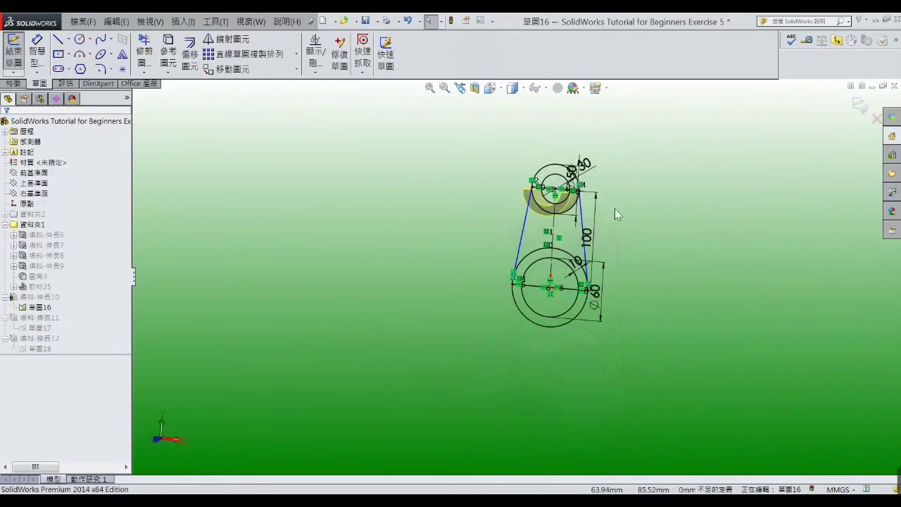
Exit Sketch18 so 填料-伸長12 forms the tapered web joining half-ring and arch
scroll(638, 198, down, 2)
scroll(619, 202, down, 2)
scroll(634, 190, down, 2)
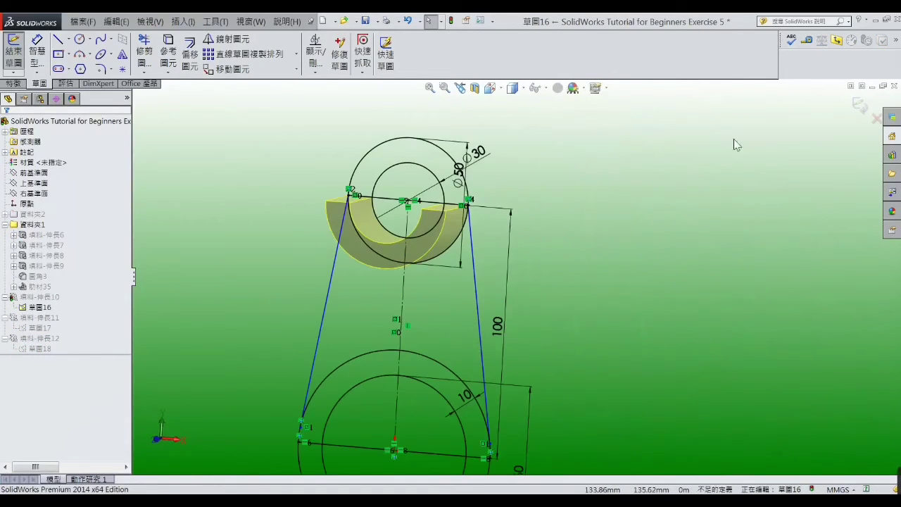
click(860, 105)
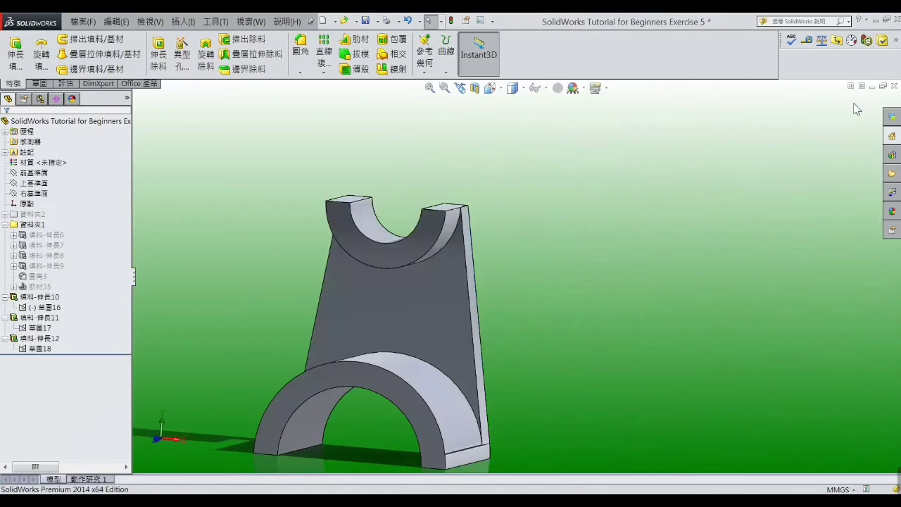
scroll(463, 231, down, 2)
scroll(472, 251, down, 2)
mouse_move(472, 251)
middle_down()
mouse_move(458, 241)
mouse_move(446, 266)
middle_up()
scroll(506, 289, up, 3)
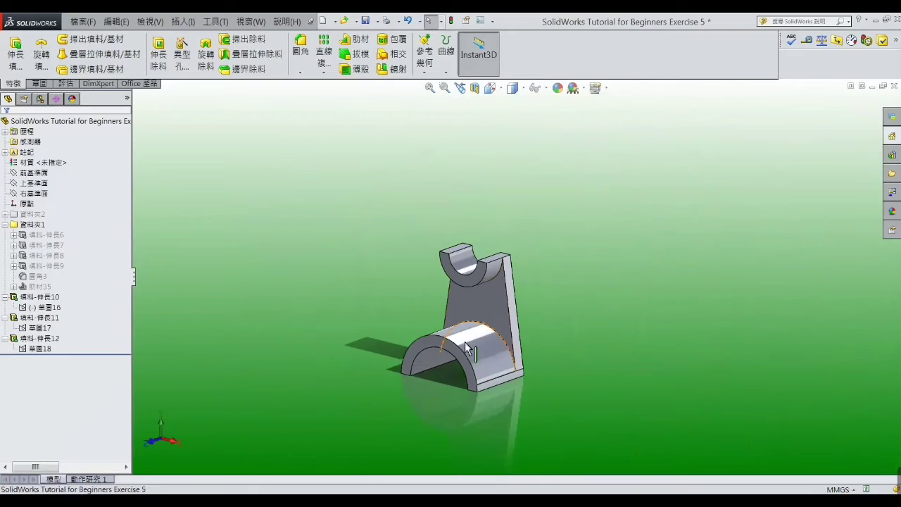
scroll(465, 331, down, 2)
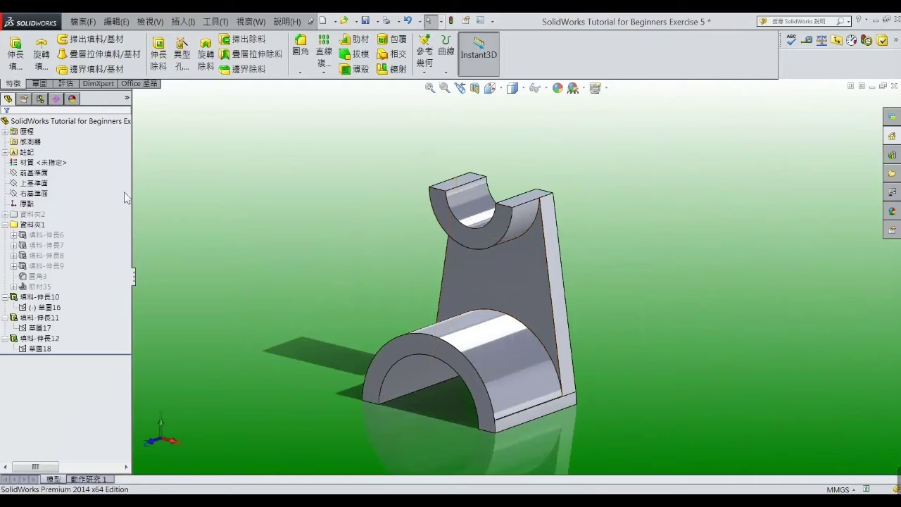
Start a new sketch on the Right Plane, viewed in the Right orientation
click(47, 175)
click(50, 182)
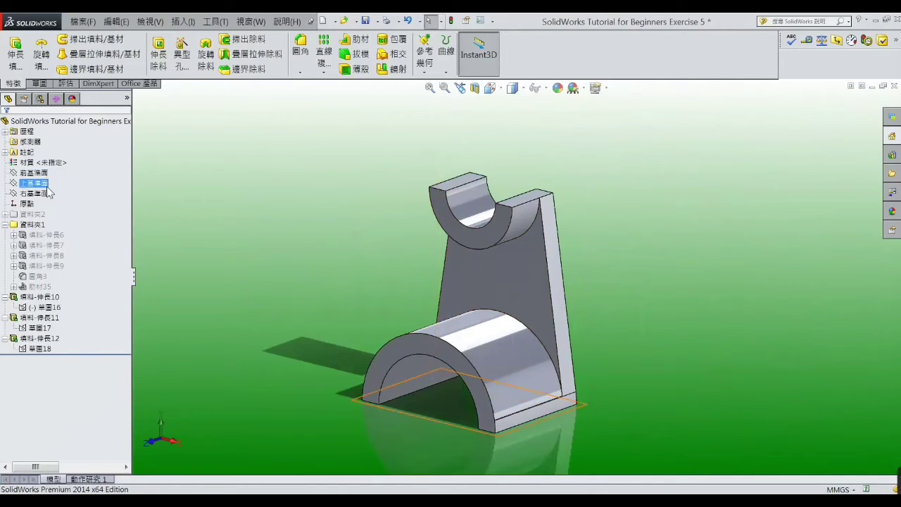
click(52, 193)
click(51, 183)
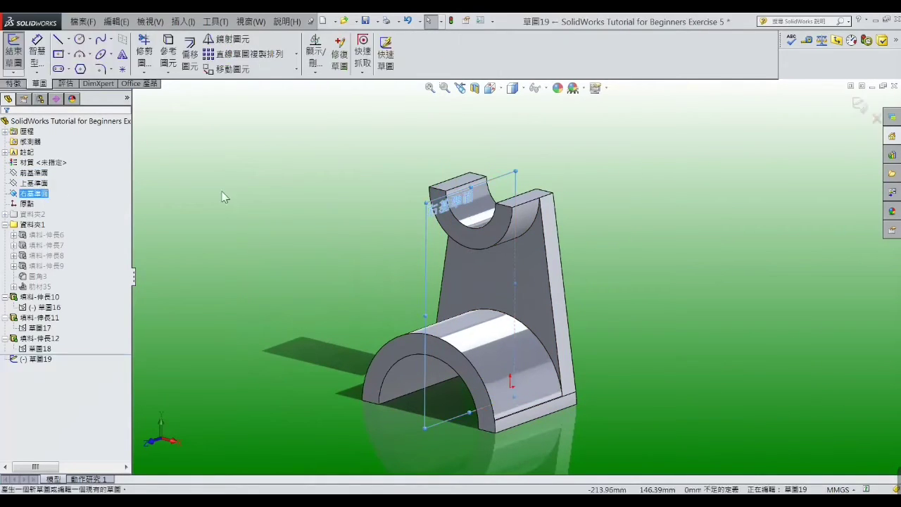
click(500, 90)
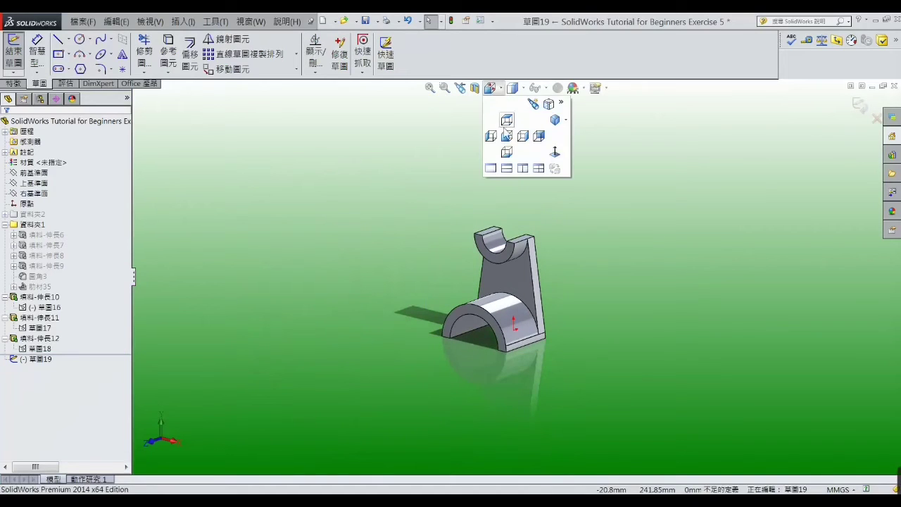
click(556, 152)
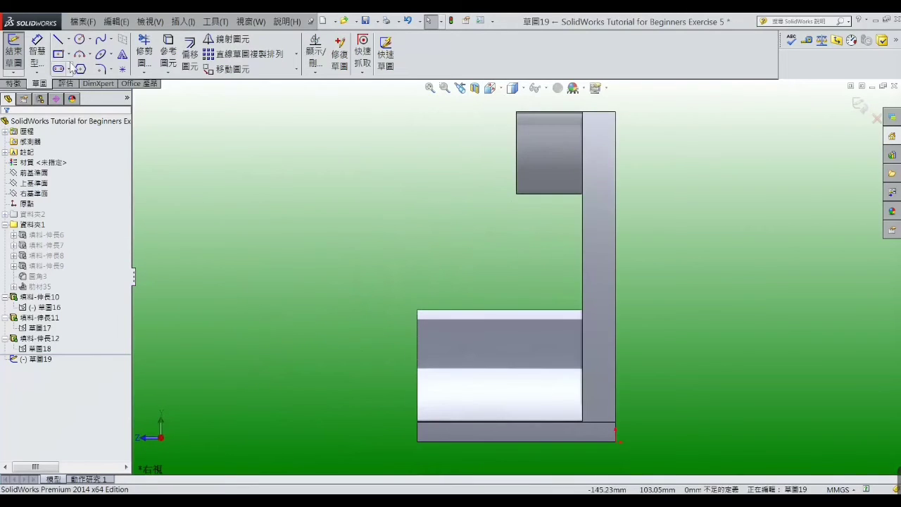
Draw a slanted line from the upper block's corner down to the lower block's corner
click(58, 41)
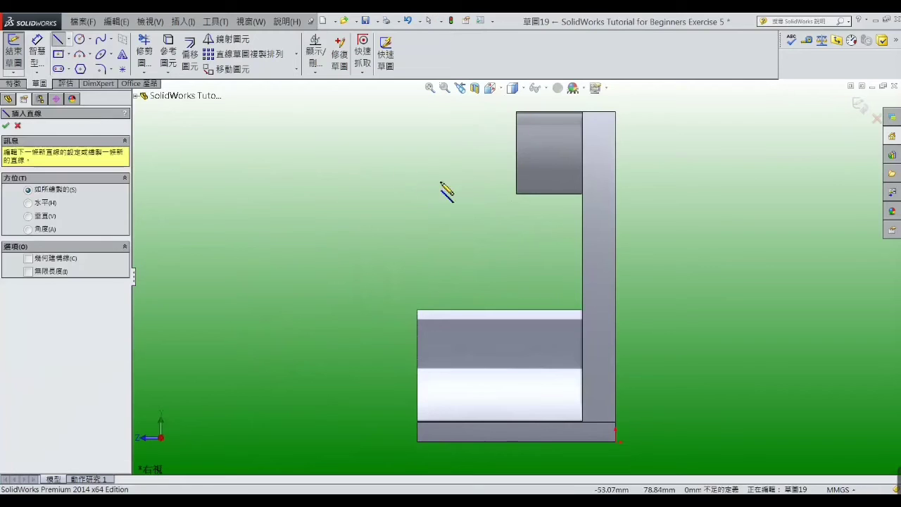
click(516, 194)
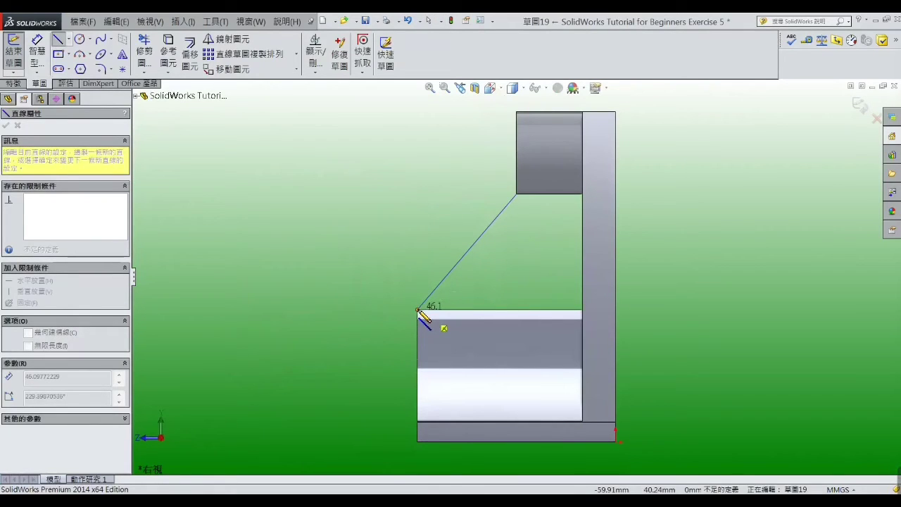
click(419, 310)
right_click(420, 312)
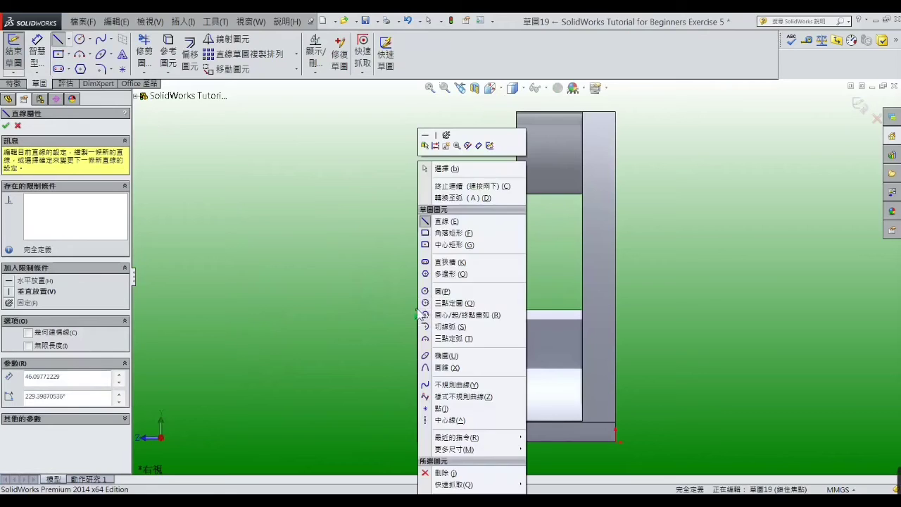
click(439, 170)
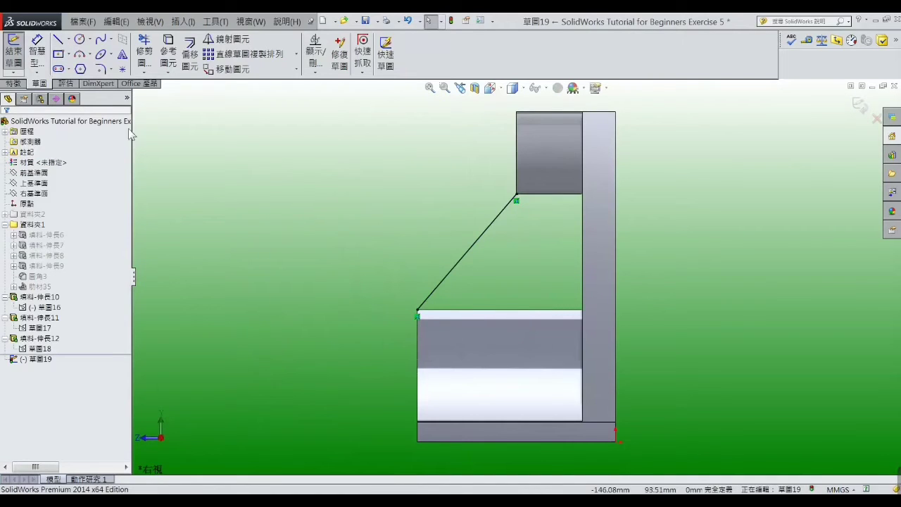
click(12, 85)
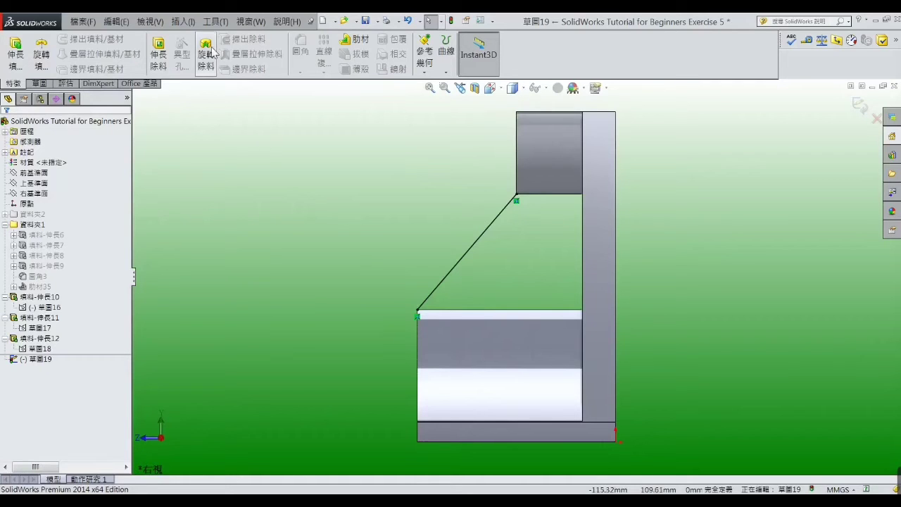
click(177, 22)
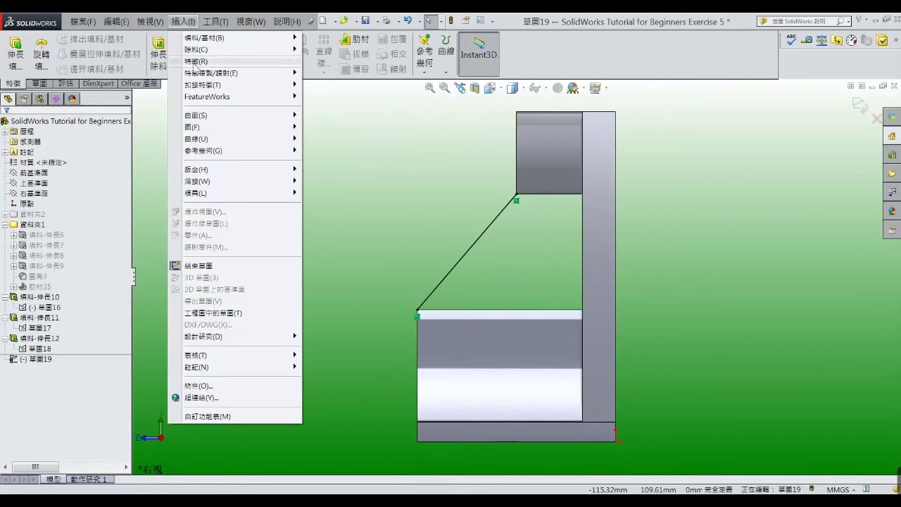
mouse_move(197, 61)
click(322, 128)
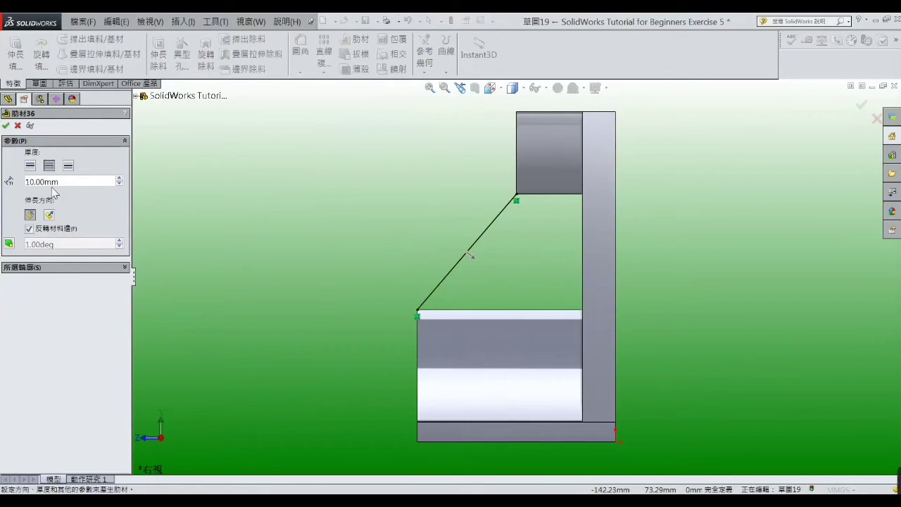
click(6, 126)
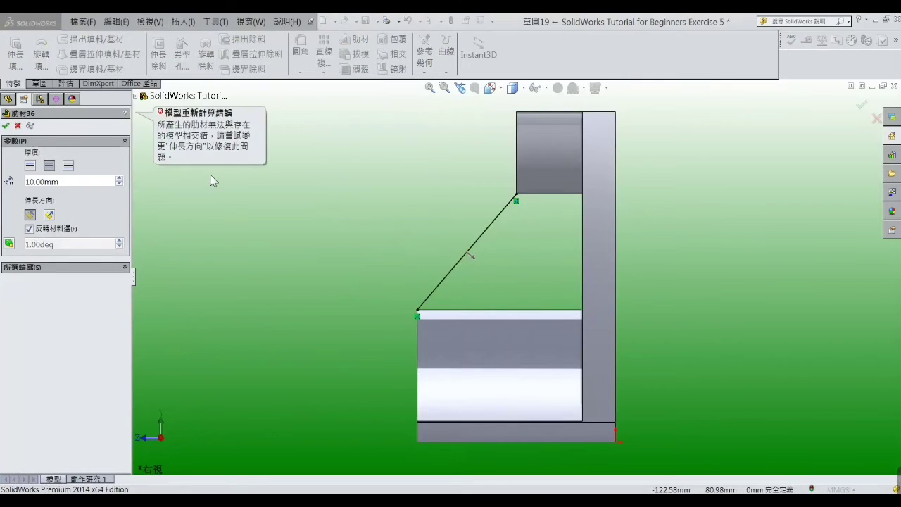
click(18, 126)
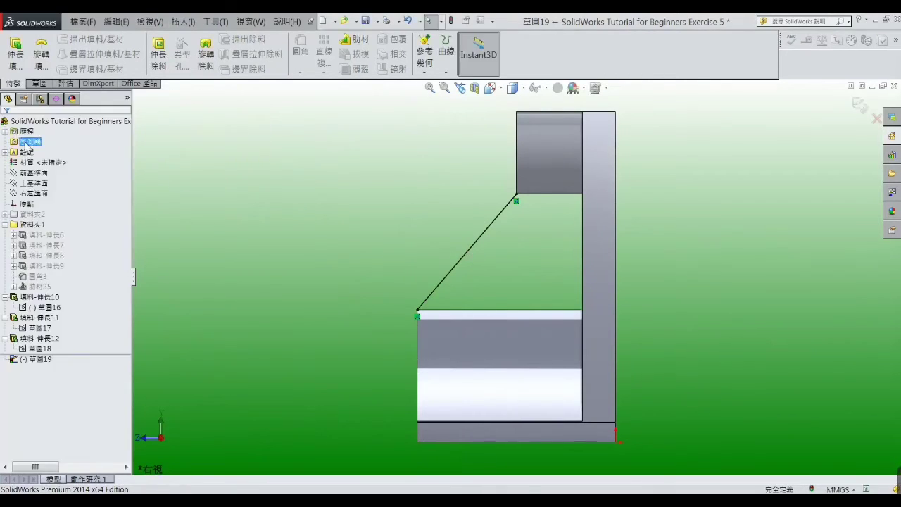
Add a short vertical line from the diagonal's upper vertex to close the rib profile
scroll(520, 200, down, 1)
scroll(511, 203, down, 1)
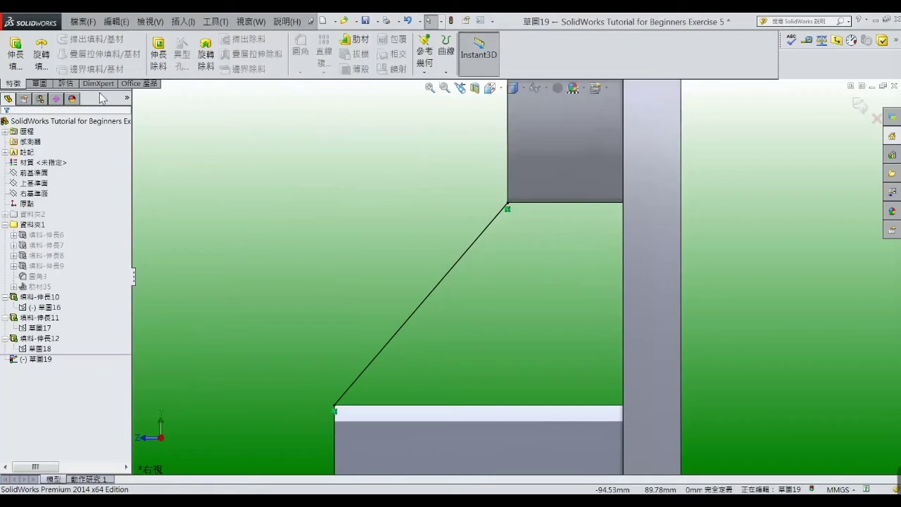
click(40, 85)
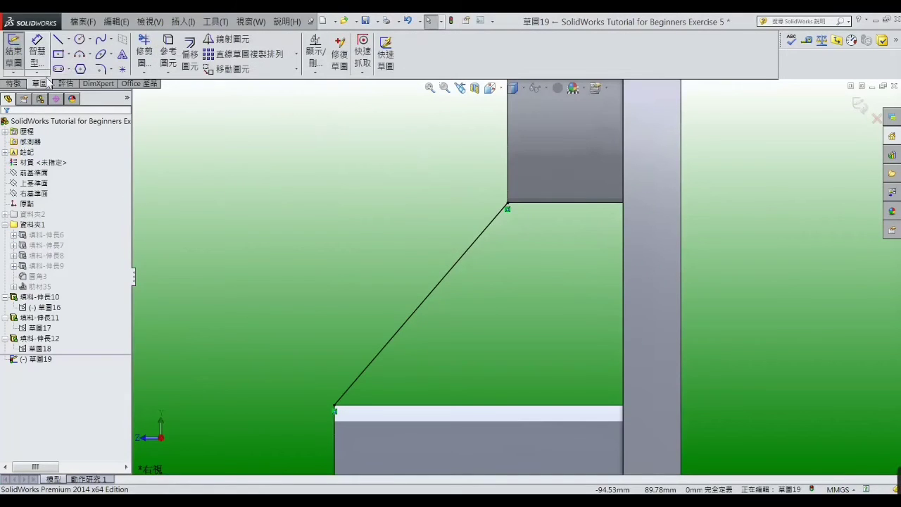
click(58, 40)
scroll(512, 207, down, 1)
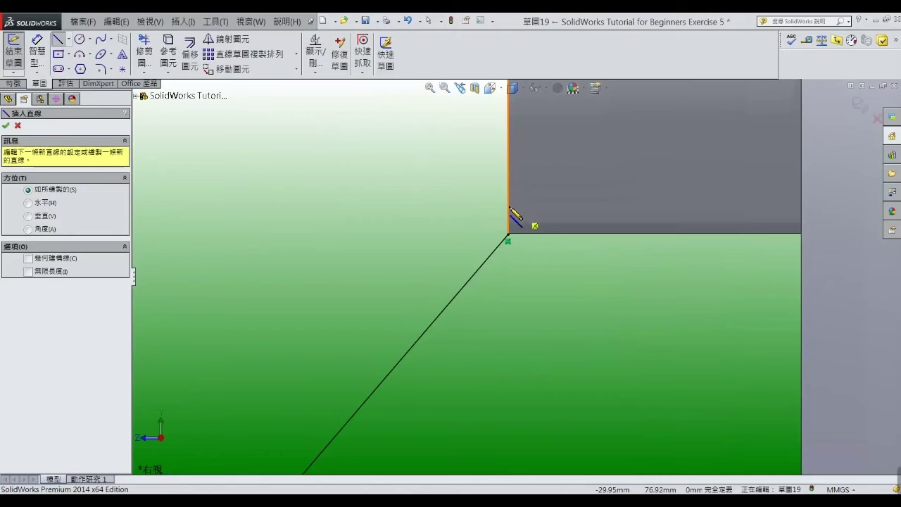
click(508, 238)
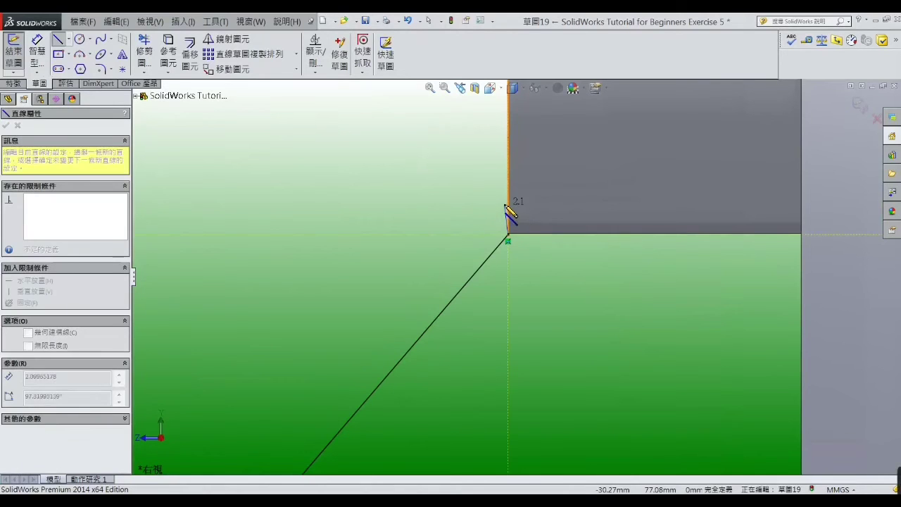
double_click(506, 199)
scroll(450, 303, up, 2)
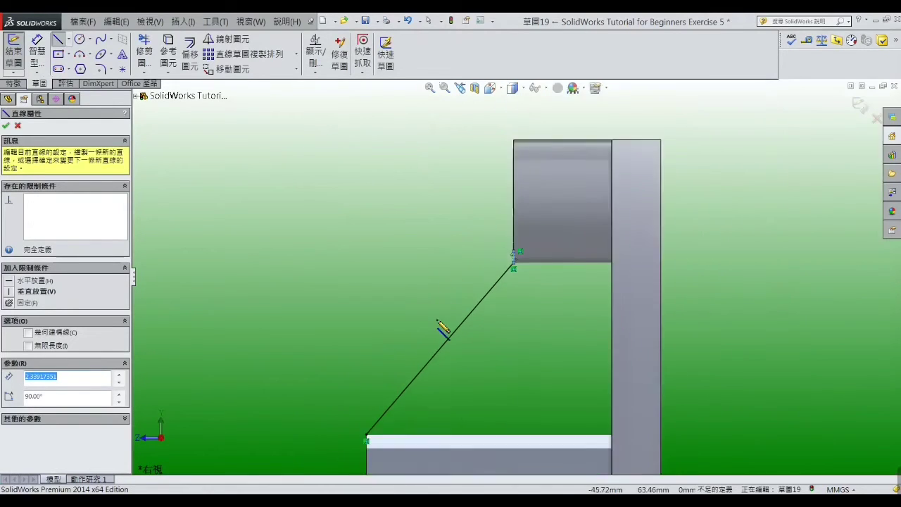
scroll(436, 349, up, 2)
scroll(473, 352, down, 3)
scroll(468, 295, down, 1)
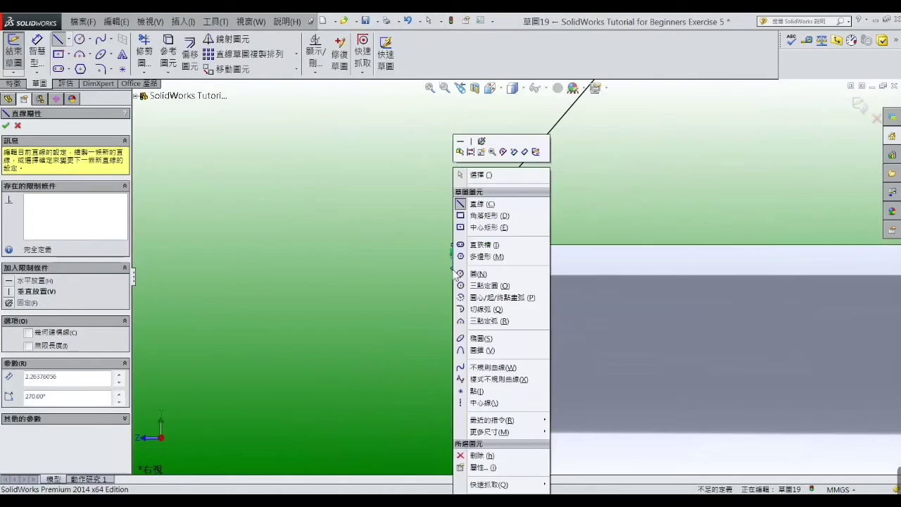
right_click(453, 248)
click(472, 175)
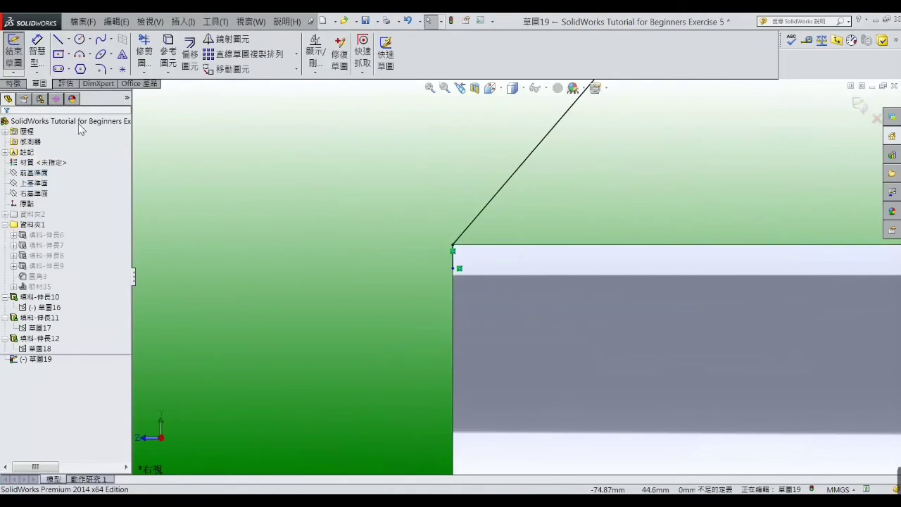
Create a 10 mm rib from the sketch via Insert > Features > Rib
click(14, 83)
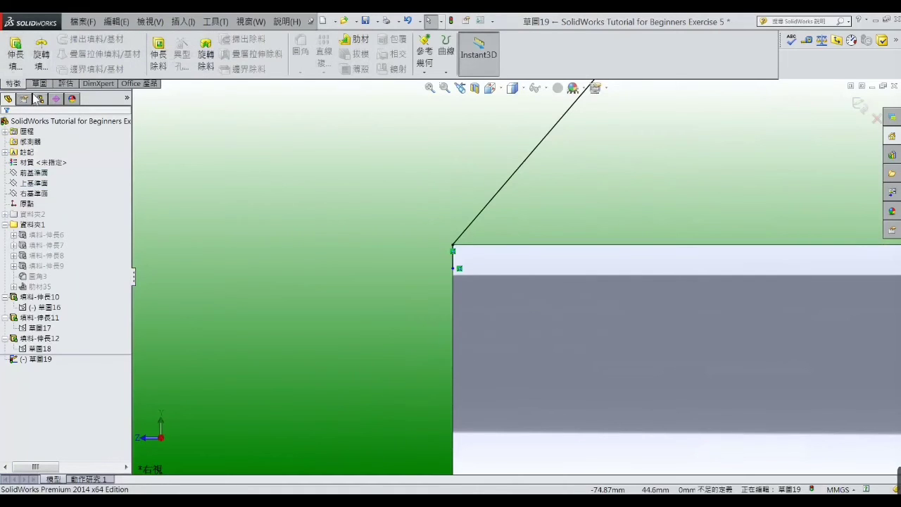
click(180, 21)
mouse_move(196, 61)
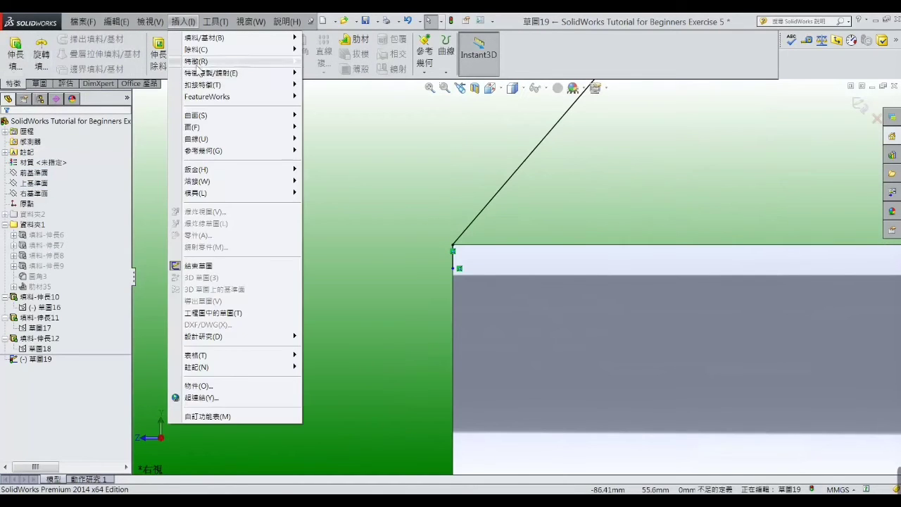
click(325, 128)
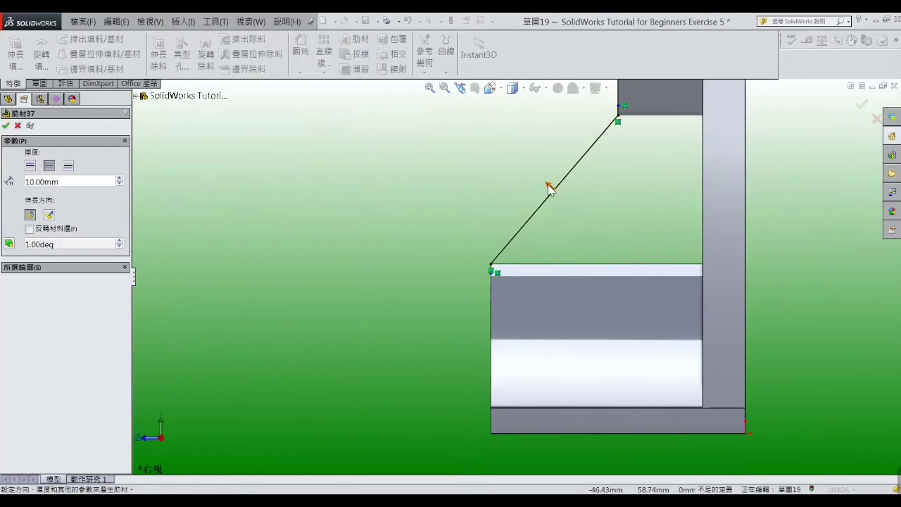
click(5, 126)
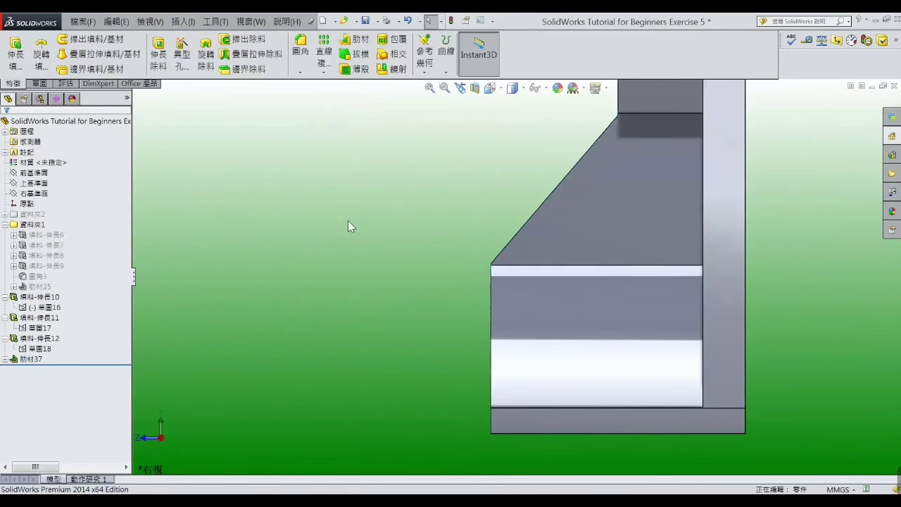
middle_drag(352, 241, 402, 232)
scroll(569, 276, down, 3)
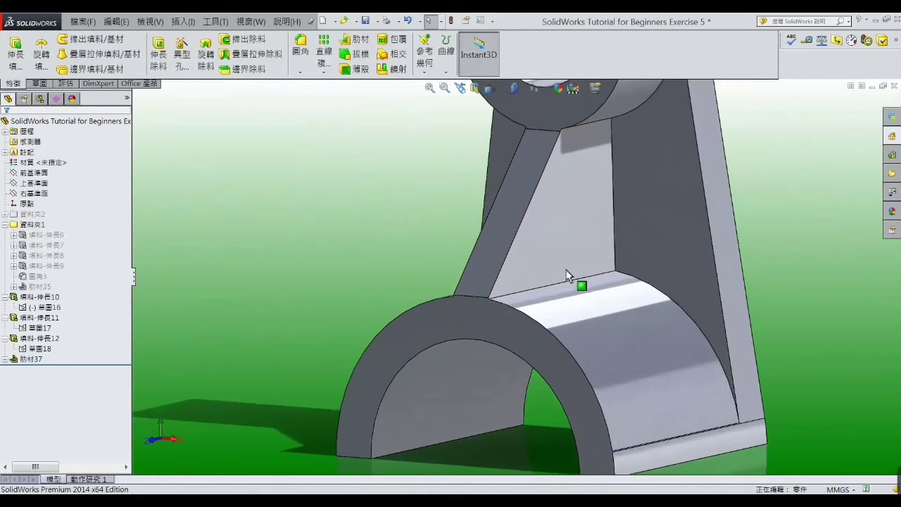
scroll(444, 351, down, 2)
scroll(224, 251, up, 3)
scroll(224, 252, up, 3)
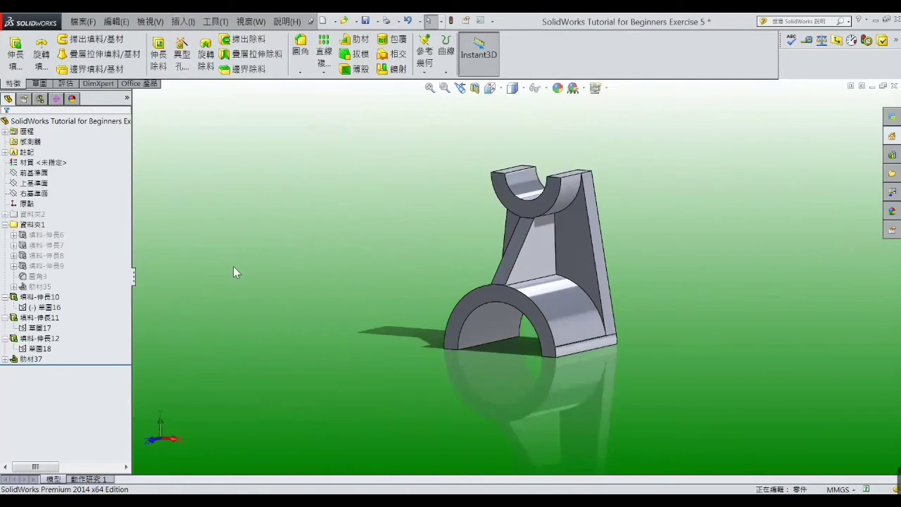
scroll(598, 349, down, 2)
middle_drag(593, 348, 587, 387)
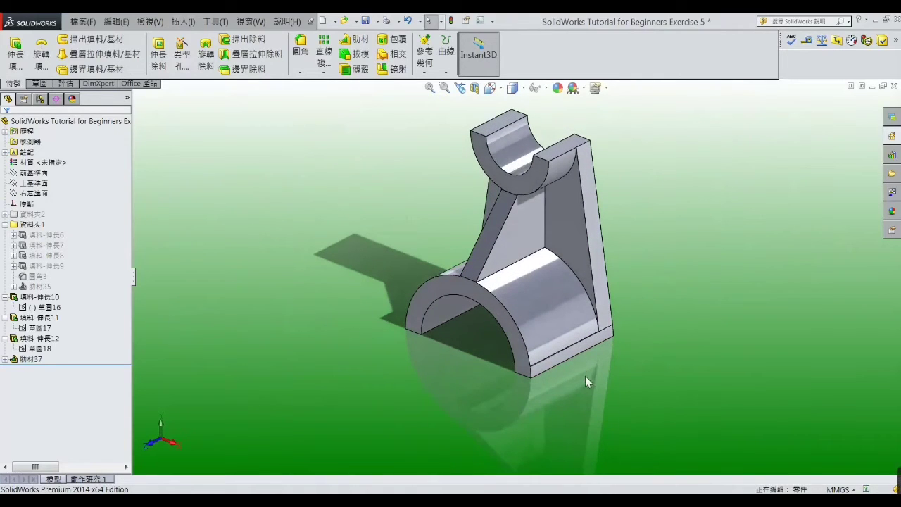
Sketch on the Top Plane in Top view, drawing a vertical line through the part's centre
click(35, 182)
click(51, 174)
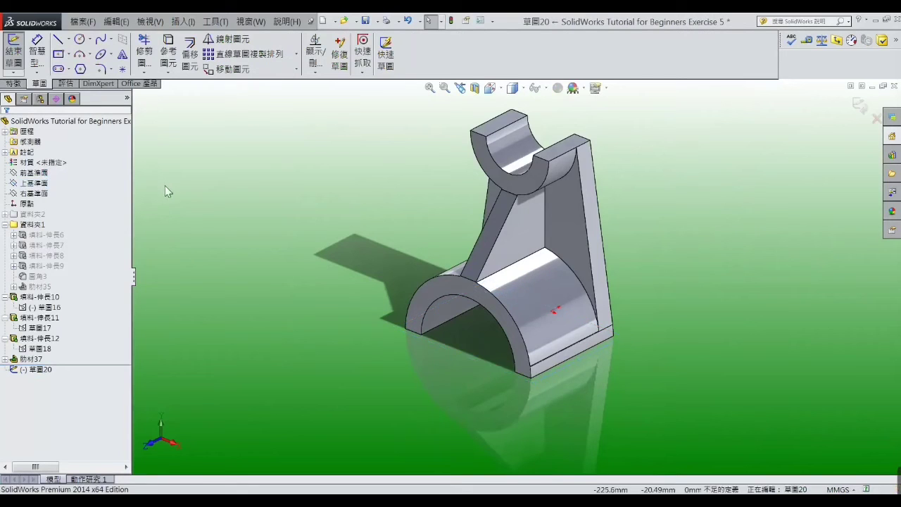
click(497, 89)
click(555, 152)
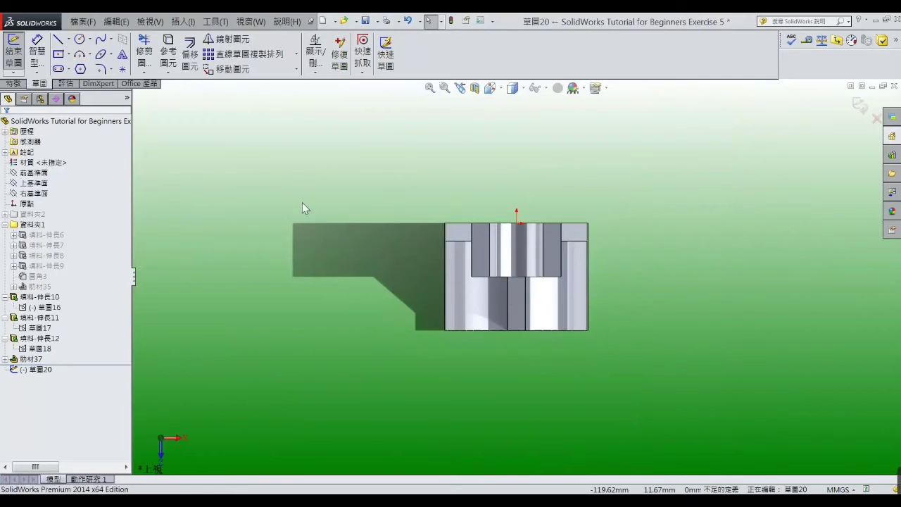
click(58, 41)
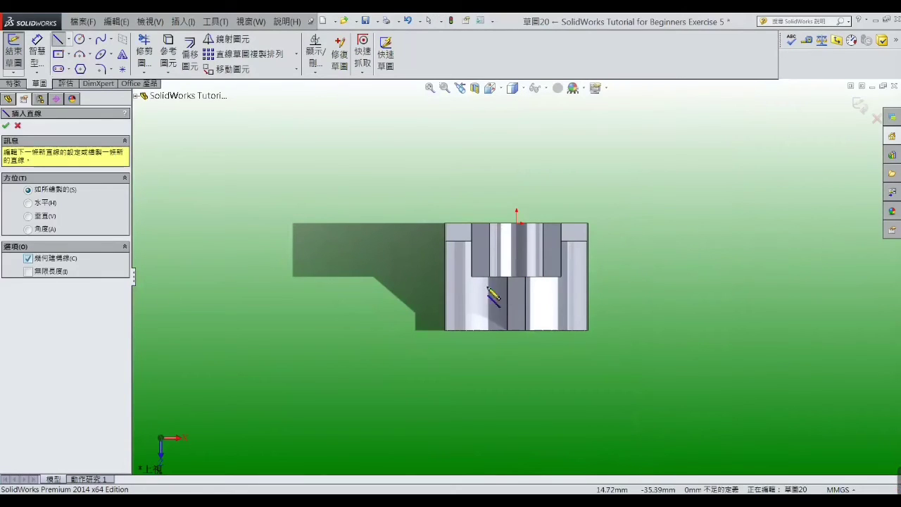
click(518, 224)
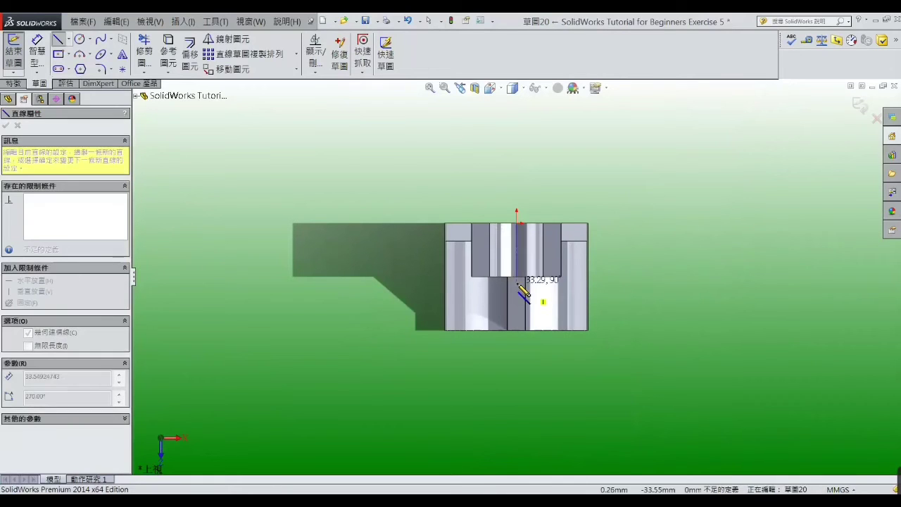
click(518, 331)
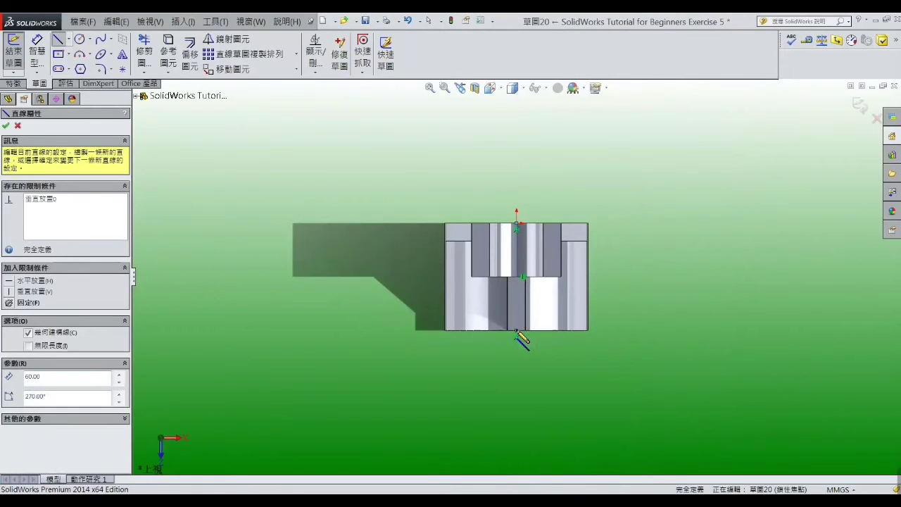
right_click(519, 330)
key(Escape)
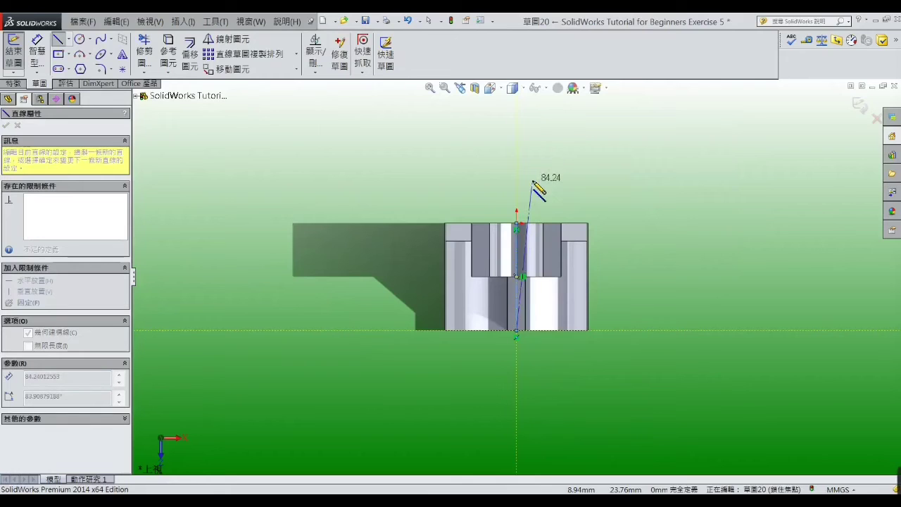
key(Escape)
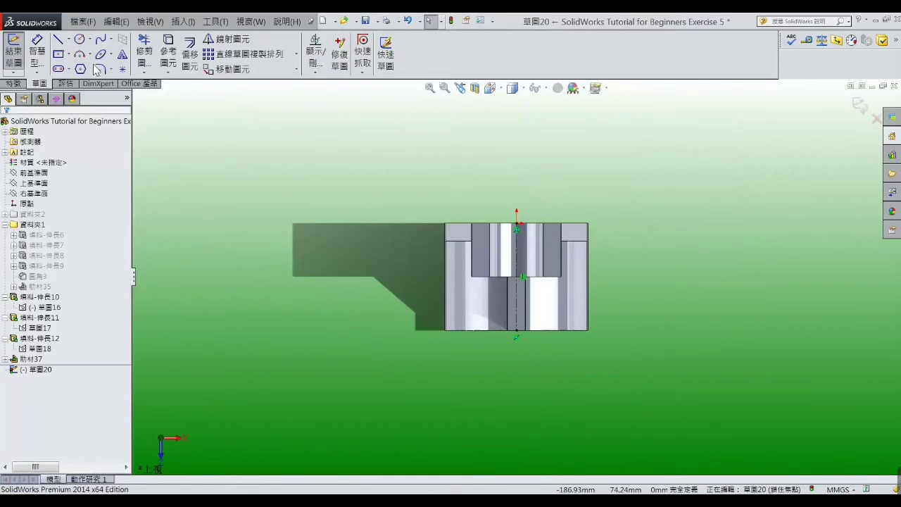
Draw a horizontal line from the centre line and make it a construction line
click(59, 40)
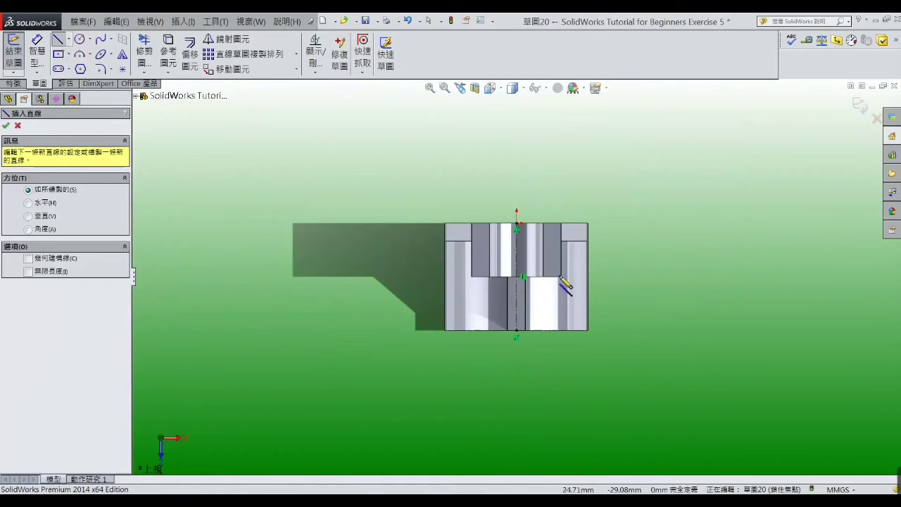
scroll(528, 283, down, 3)
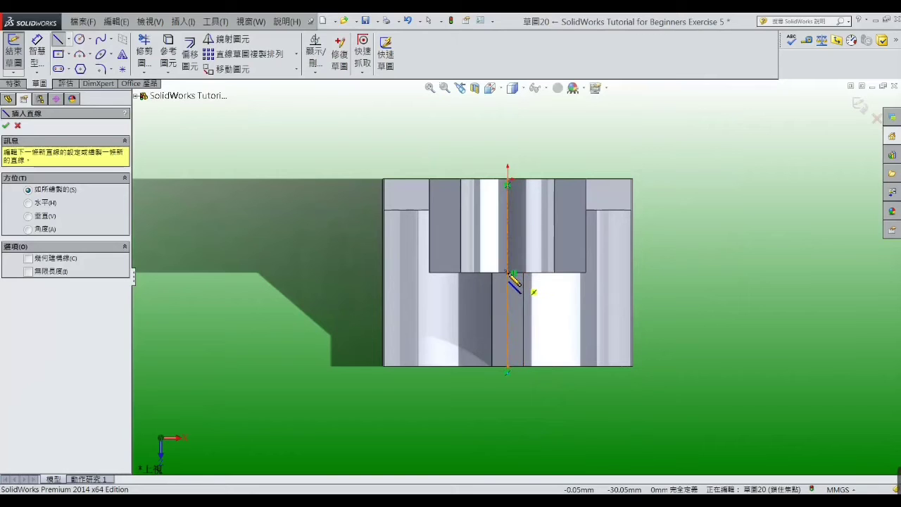
click(507, 272)
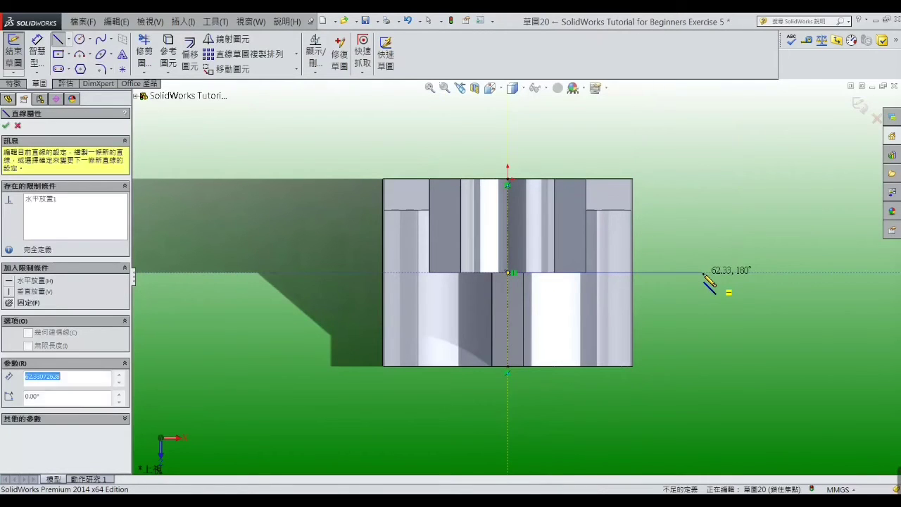
right_click(706, 277)
click(732, 168)
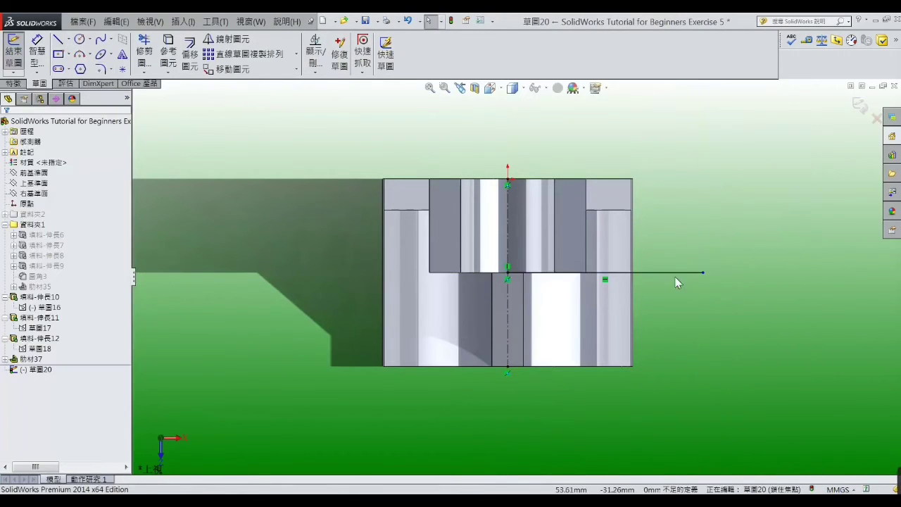
click(10, 279)
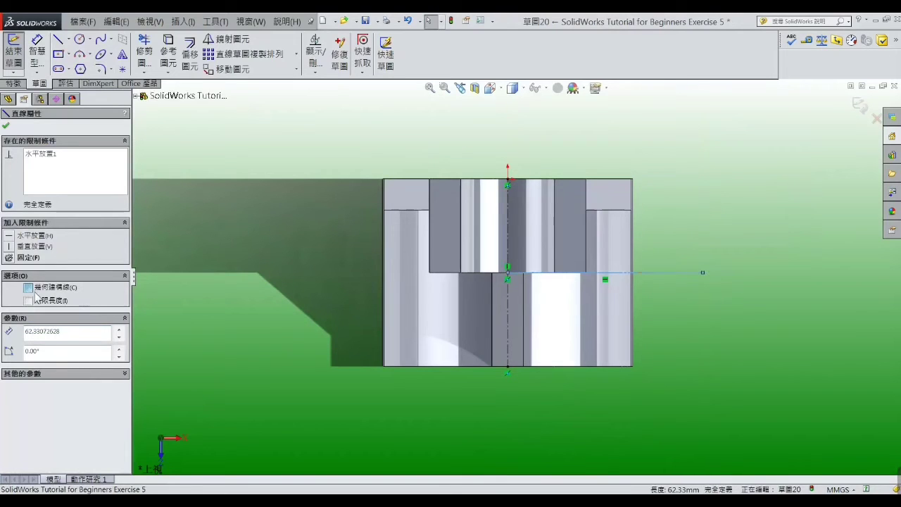
key(Escape)
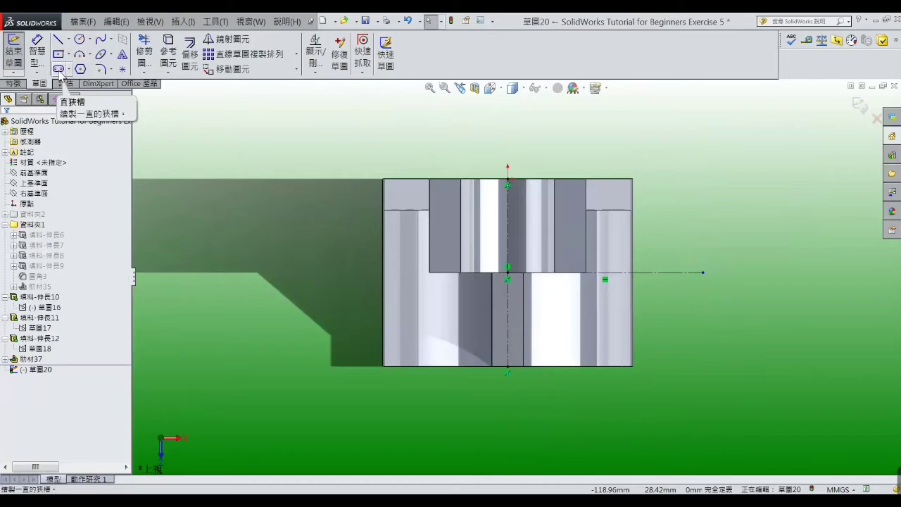
Draw a straight slot along the horizontal construction line
click(59, 69)
scroll(683, 282, down, 3)
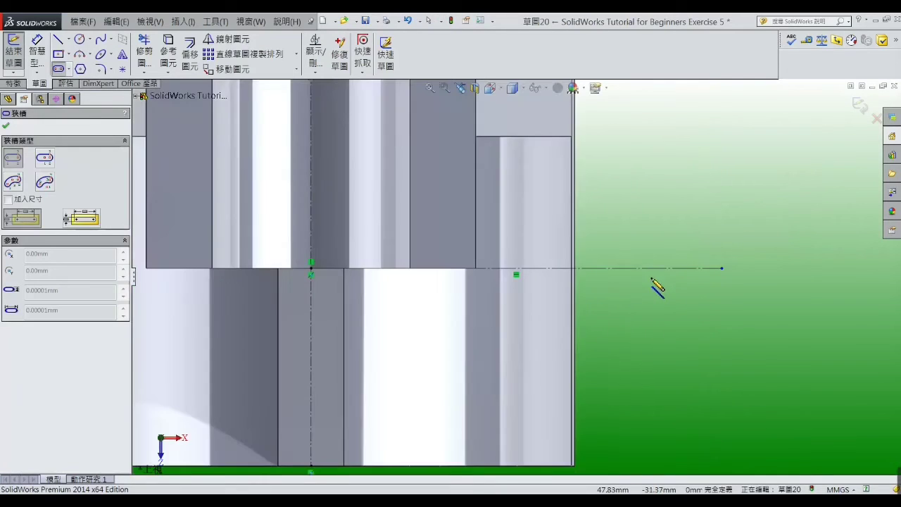
scroll(599, 275, down, 2)
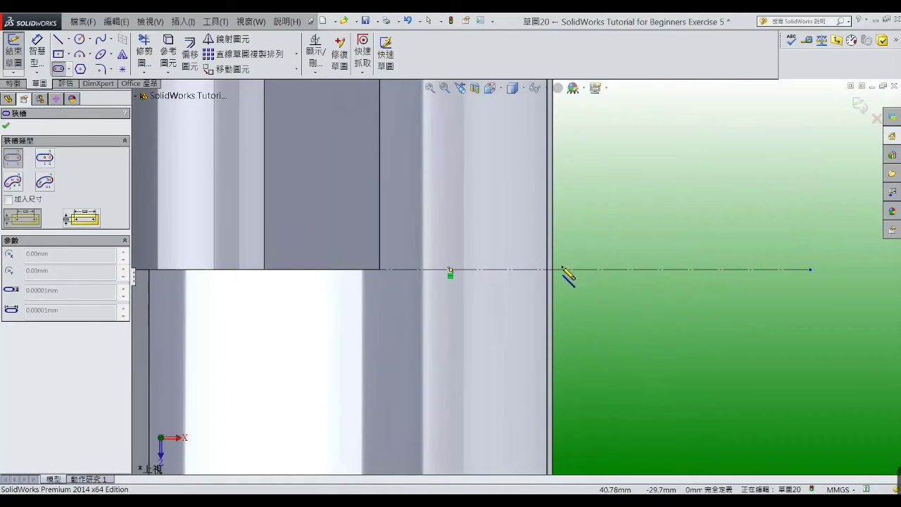
click(525, 271)
click(712, 270)
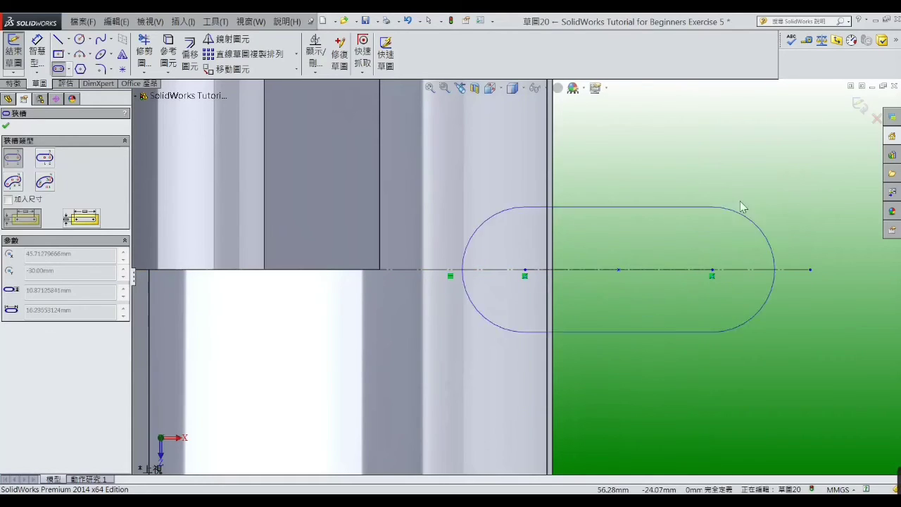
click(750, 166)
right_click(755, 164)
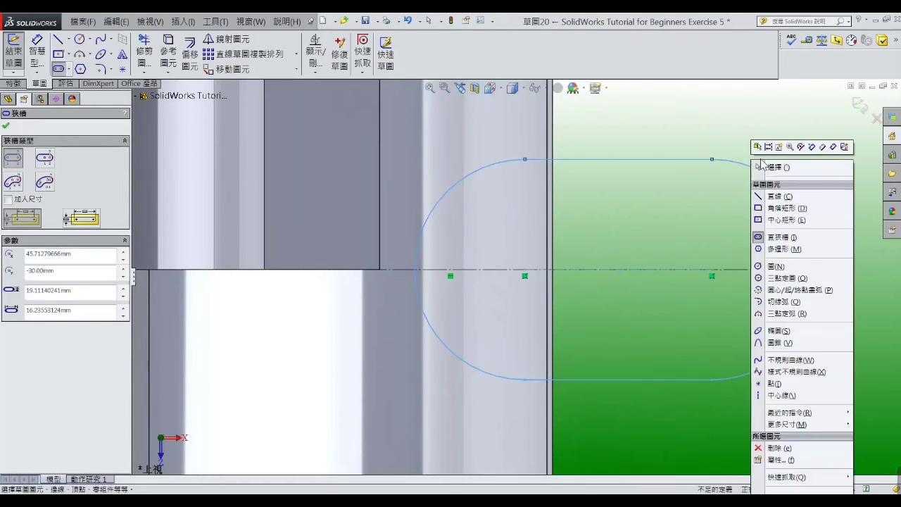
click(759, 167)
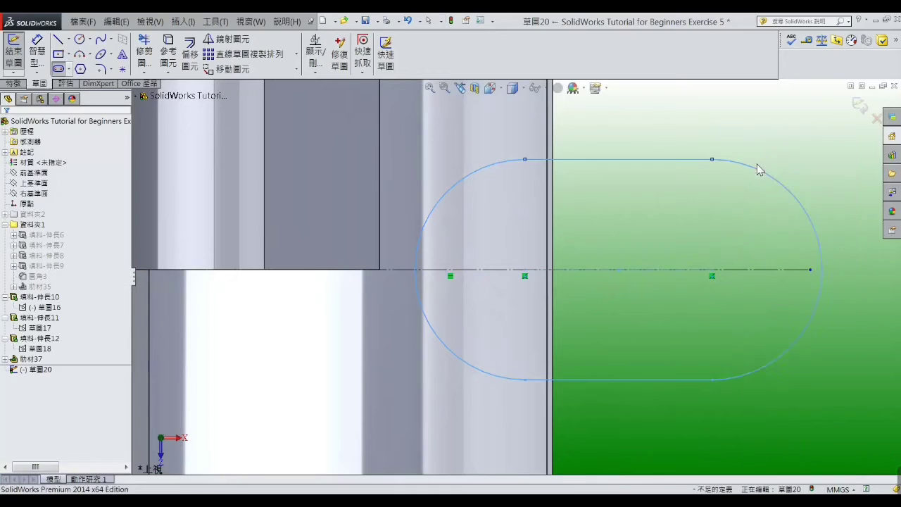
Add a circle centred on the slot's right arc centre
click(79, 40)
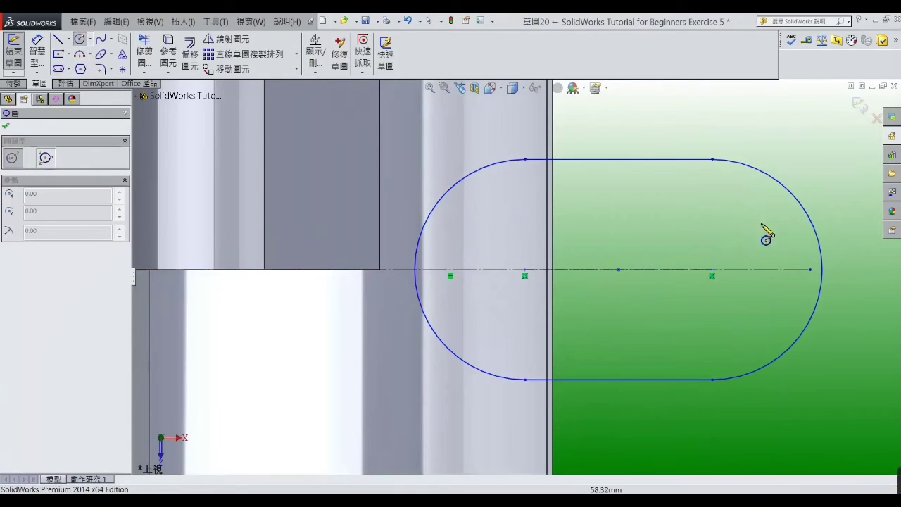
click(712, 269)
right_click(725, 188)
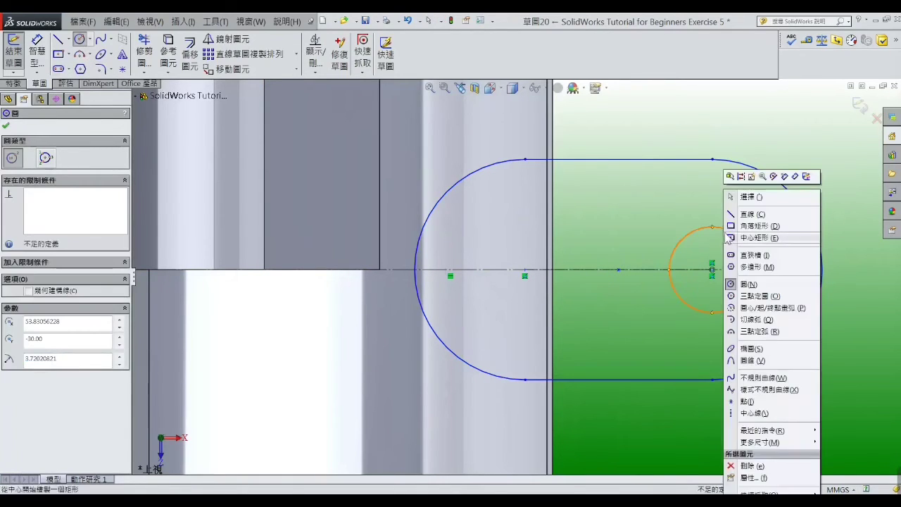
click(747, 197)
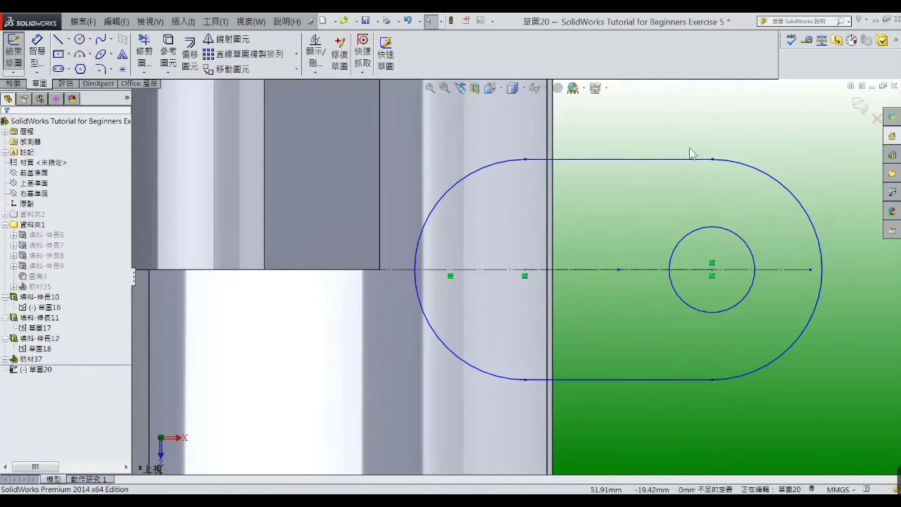
click(36, 48)
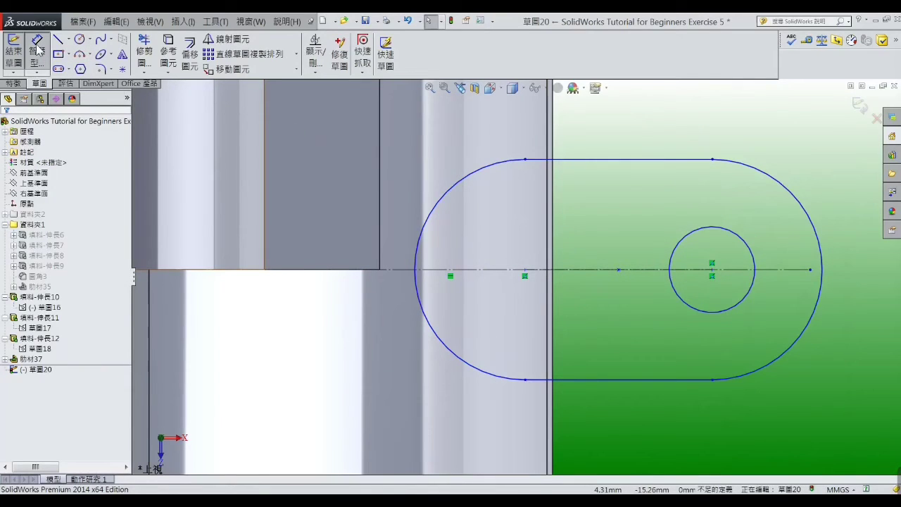
click(681, 160)
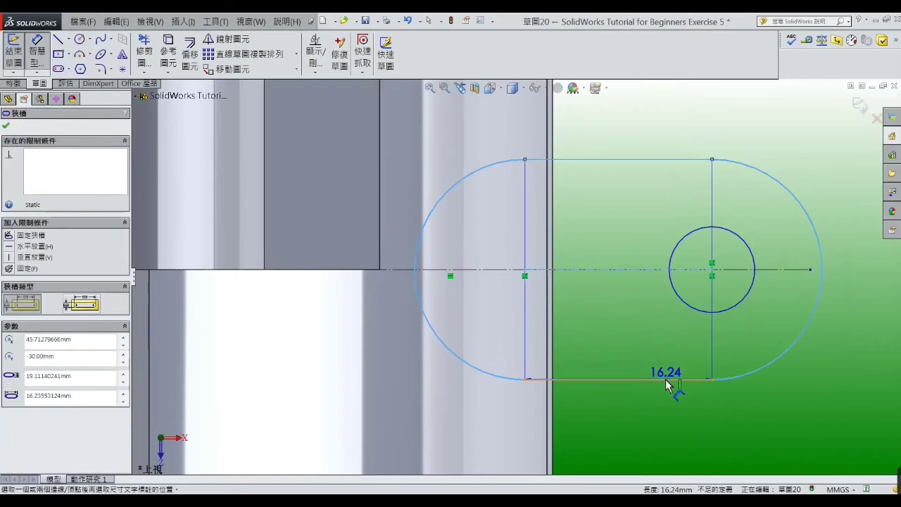
Dimension the slot width to 40 mm and the circle diameter to 16 mm
click(661, 349)
click(648, 331)
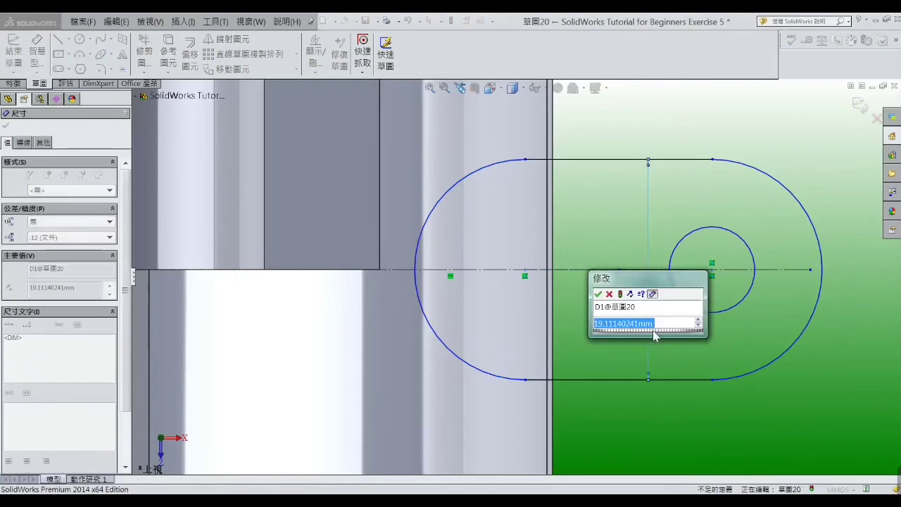
scroll(617, 358, up, 2)
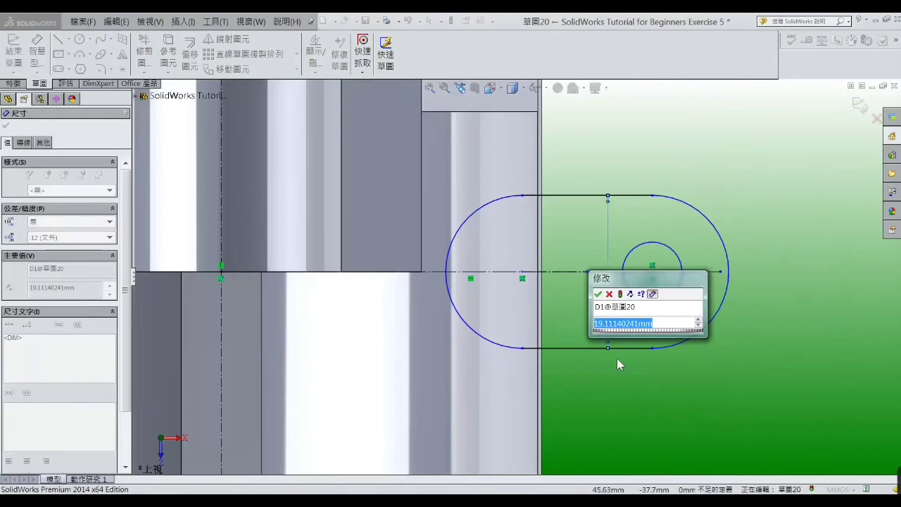
text(4)
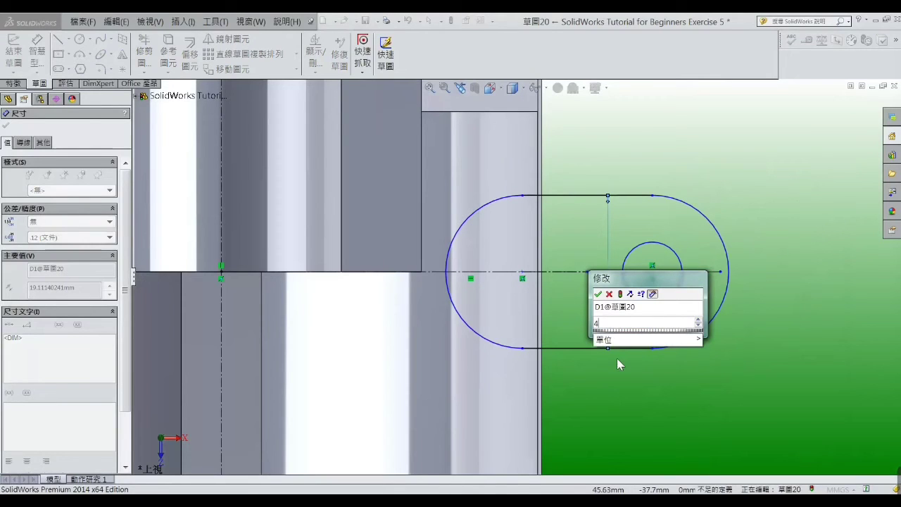
text(0)
key(Return)
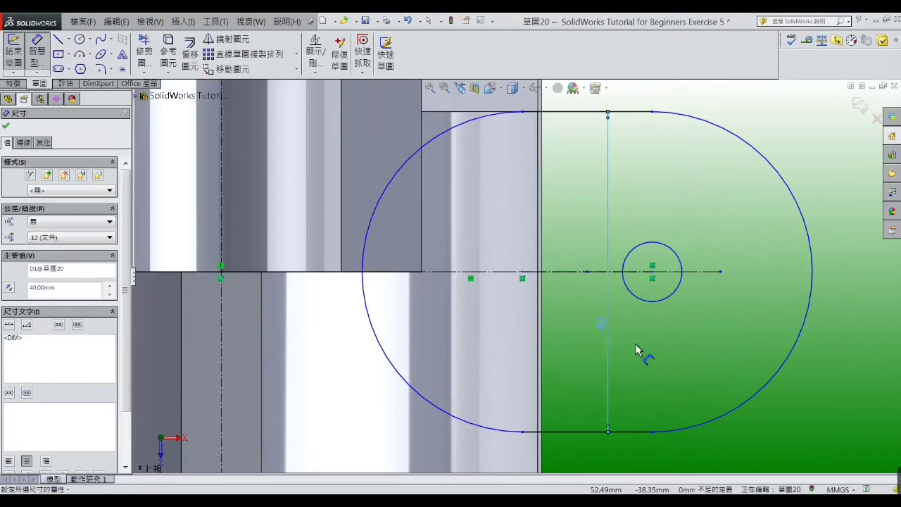
click(656, 303)
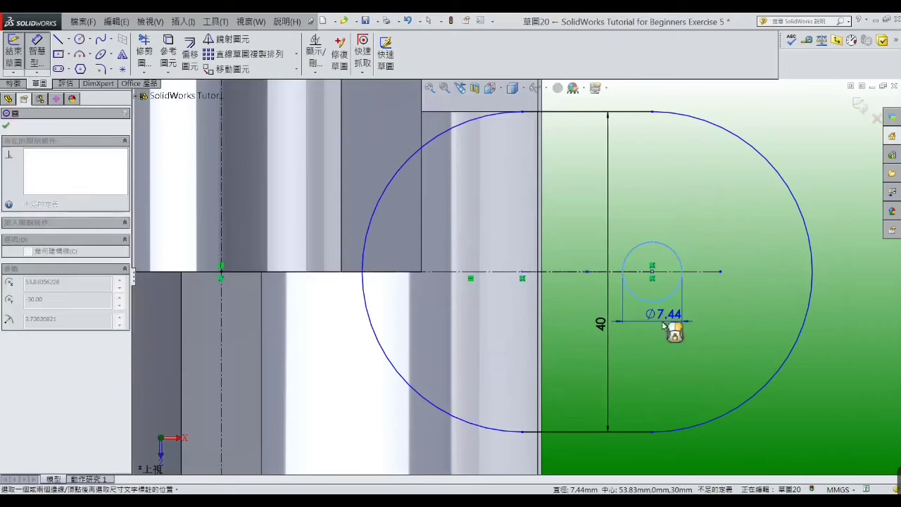
click(611, 324)
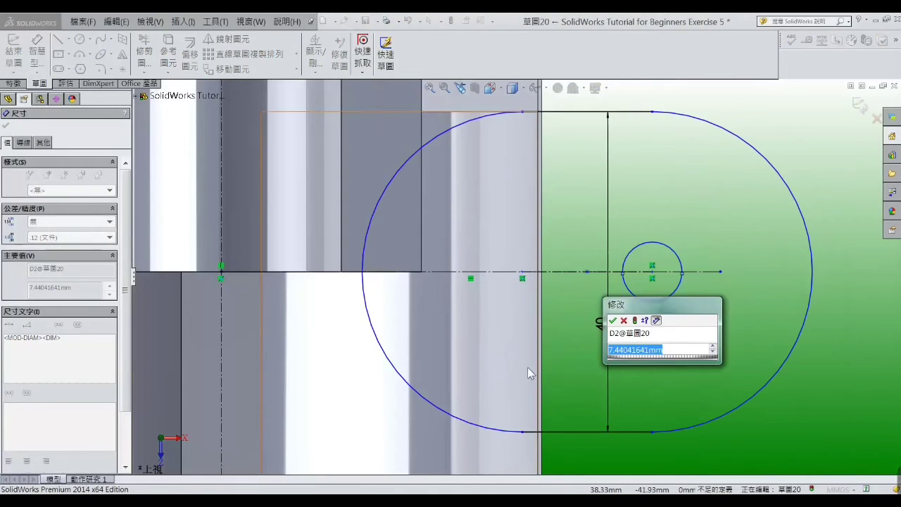
text(16)
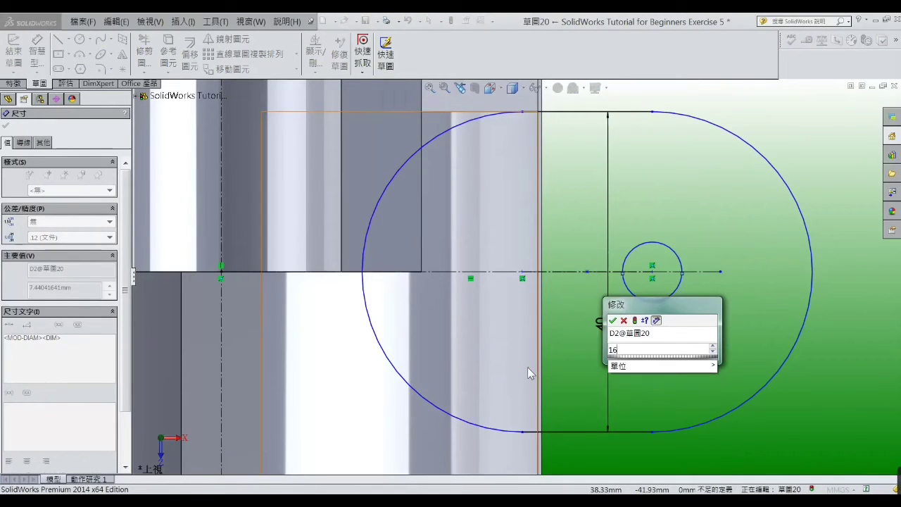
key(Return)
Dimension the hole centre 60 mm from the vertical centreline
scroll(529, 369, up, 2)
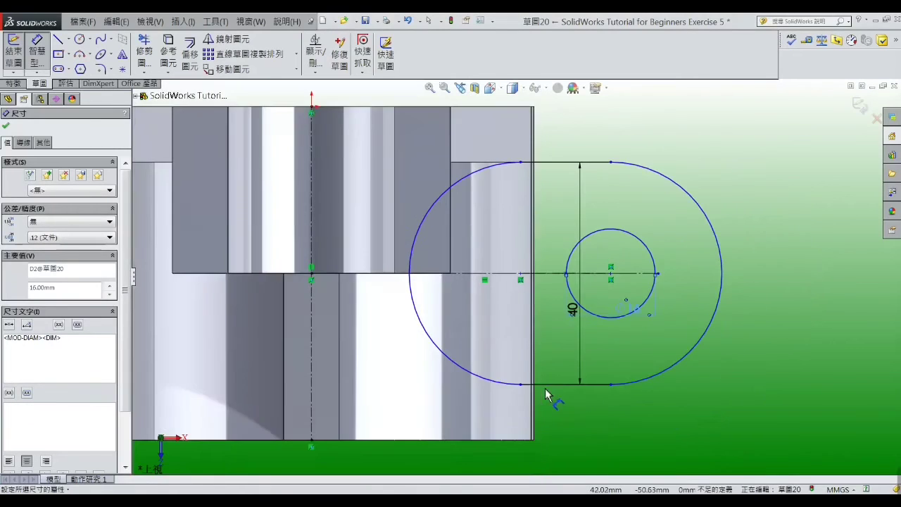
scroll(542, 387, up, 2)
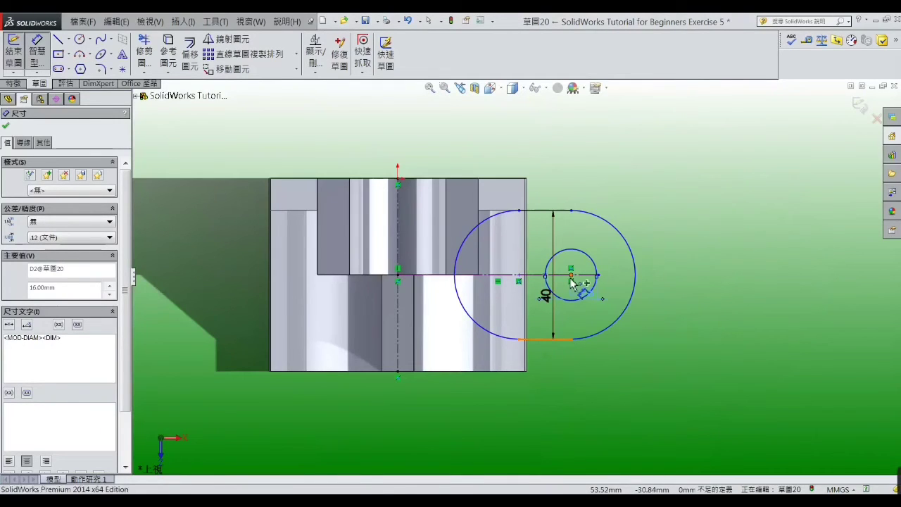
click(588, 294)
click(403, 326)
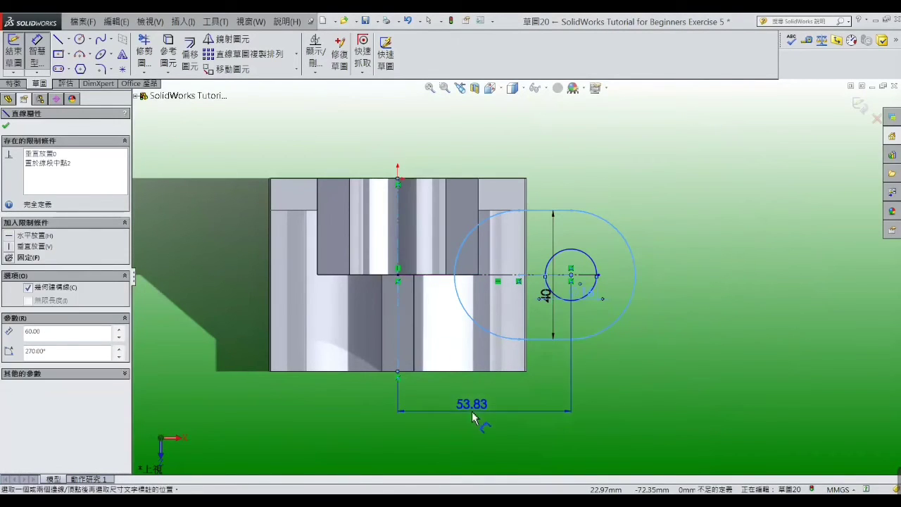
click(471, 411)
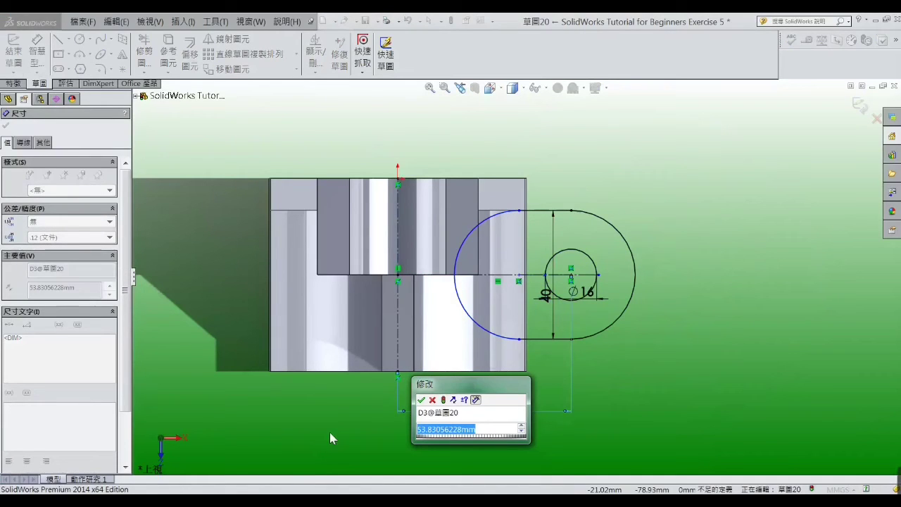
text(40)
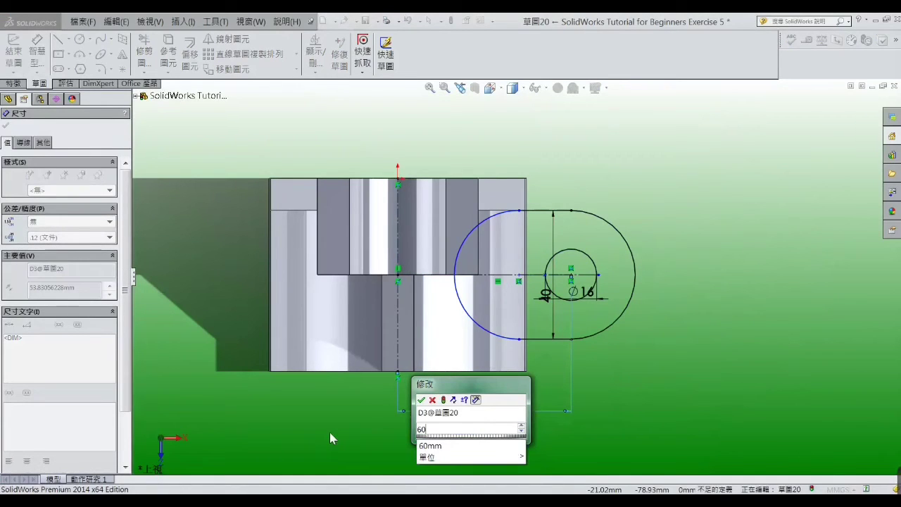
key(Escape)
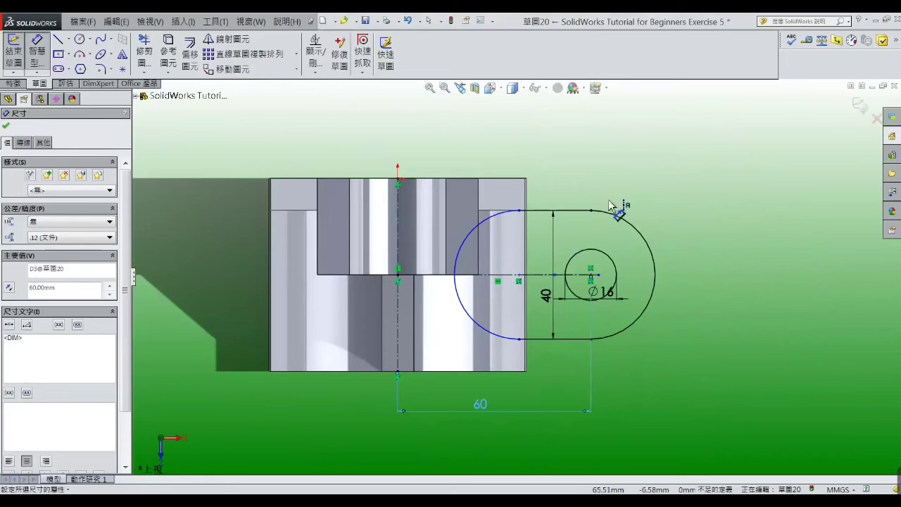
right_click(603, 192)
click(614, 189)
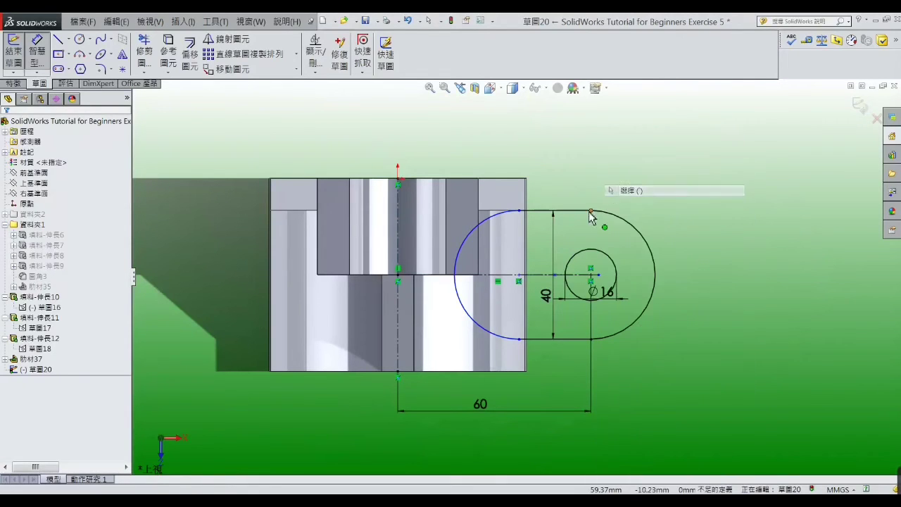
click(552, 235)
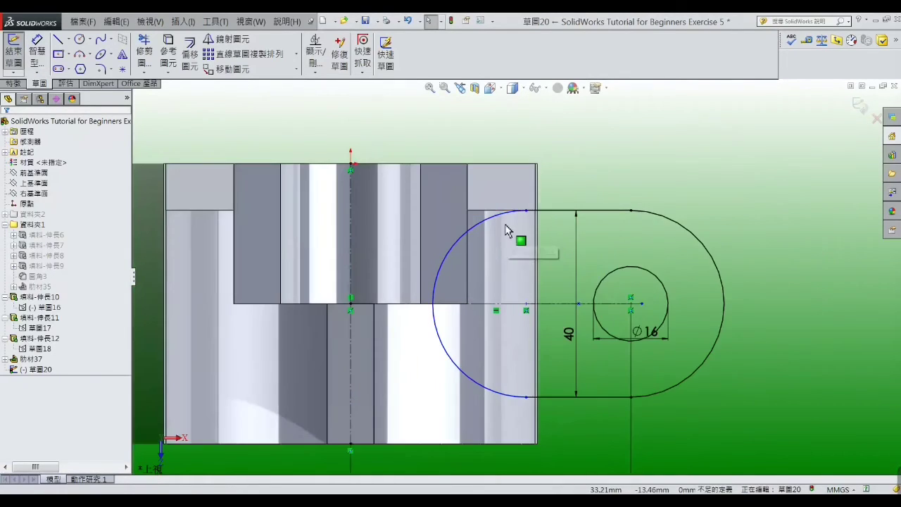
scroll(518, 243, down, 2)
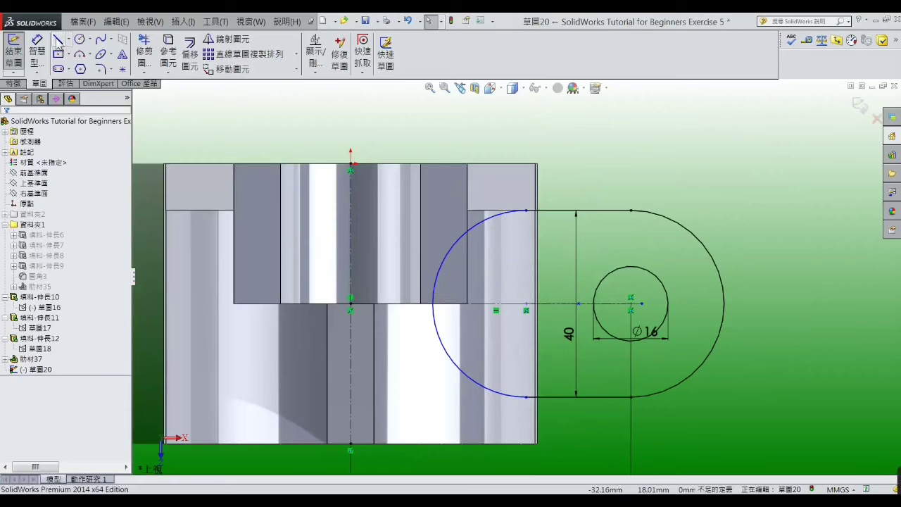
Draw a vertical line between the slot's upper and lower tangent points
click(58, 40)
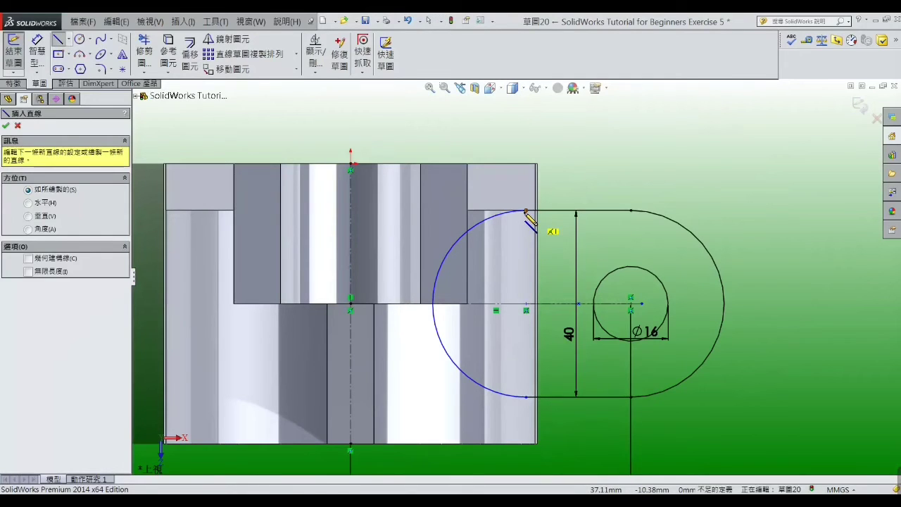
click(526, 212)
click(525, 396)
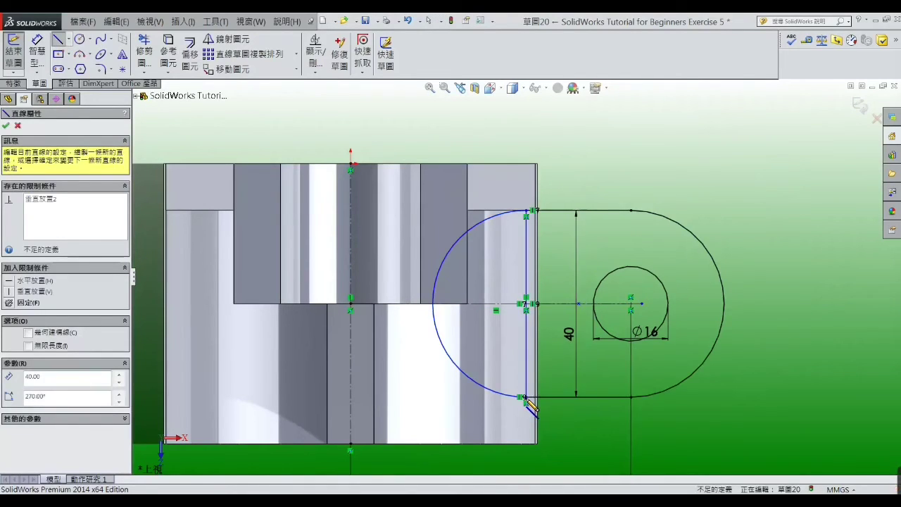
right_click(526, 399)
click(556, 210)
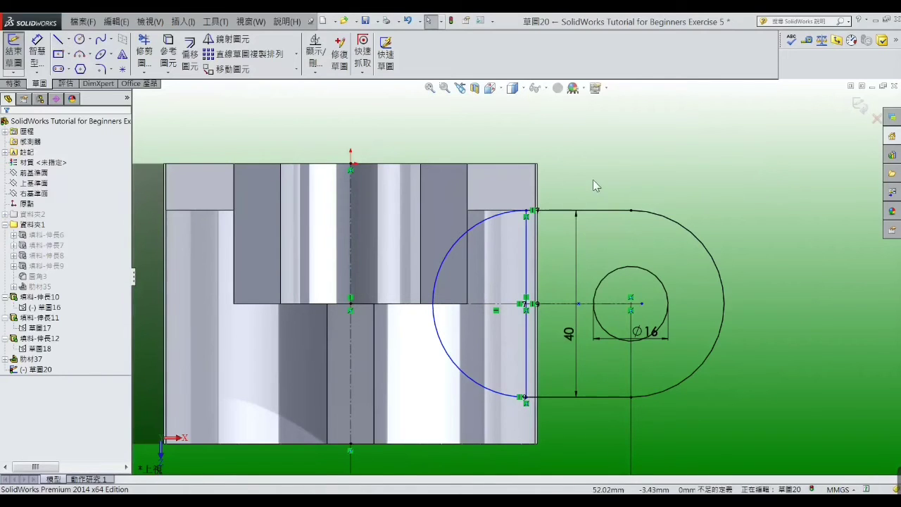
key(f)
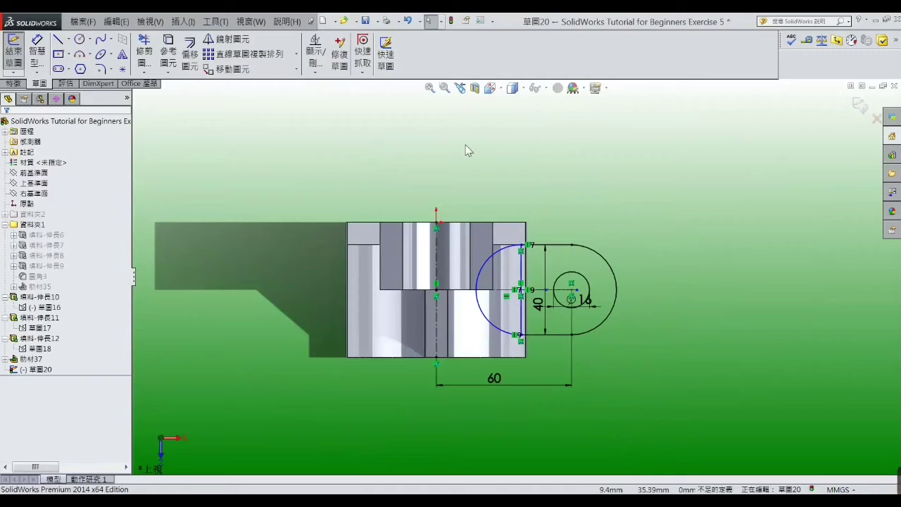
Mirror the right lug's arc, lines and circle about the vertical centreline and exit the sketch
click(229, 39)
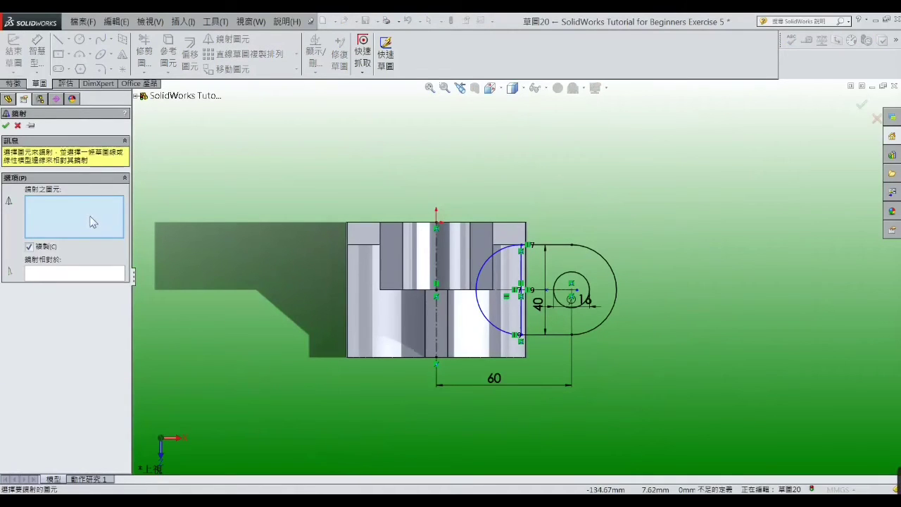
drag(530, 199, 478, 362)
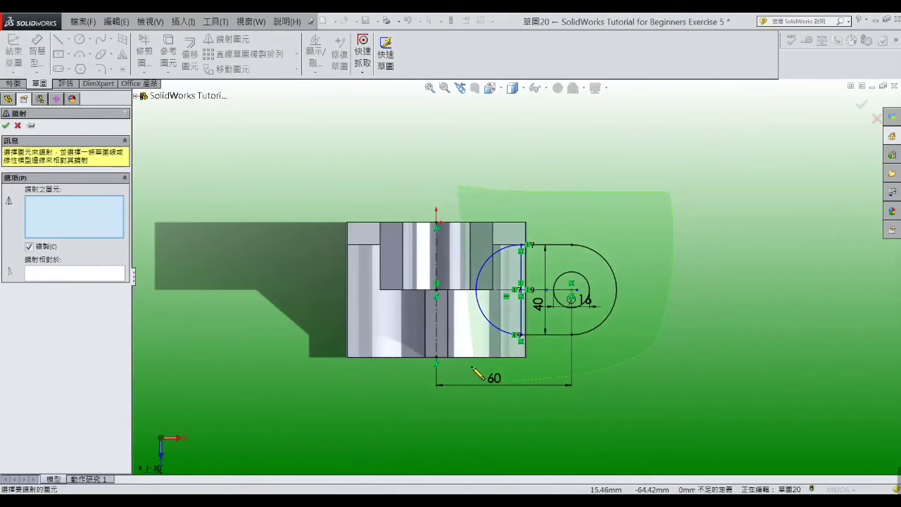
click(92, 276)
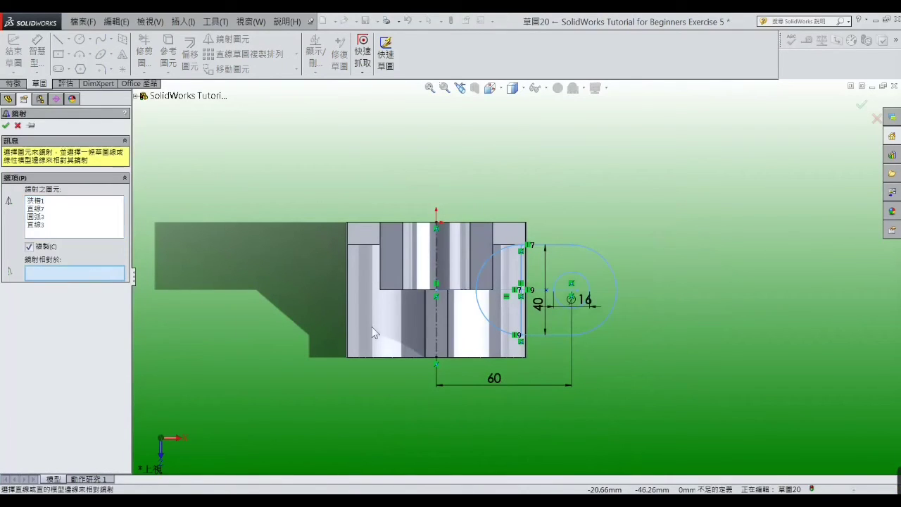
click(436, 326)
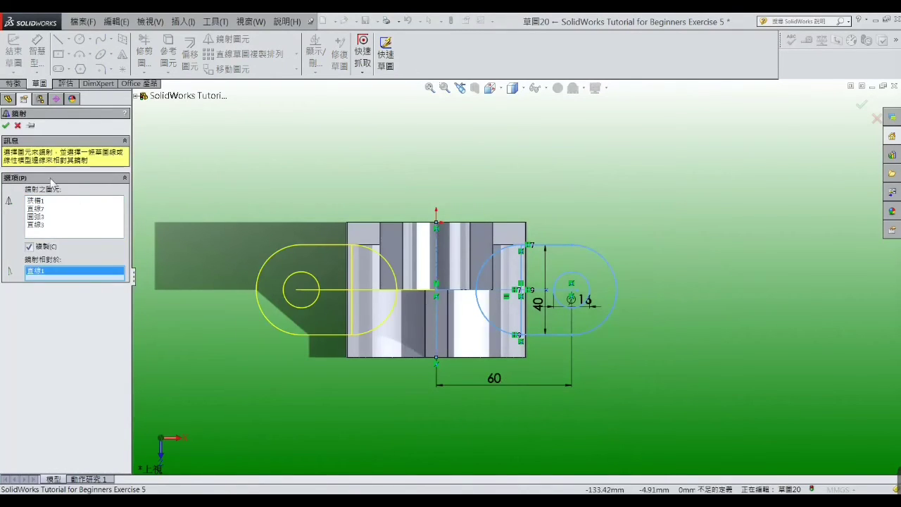
click(6, 126)
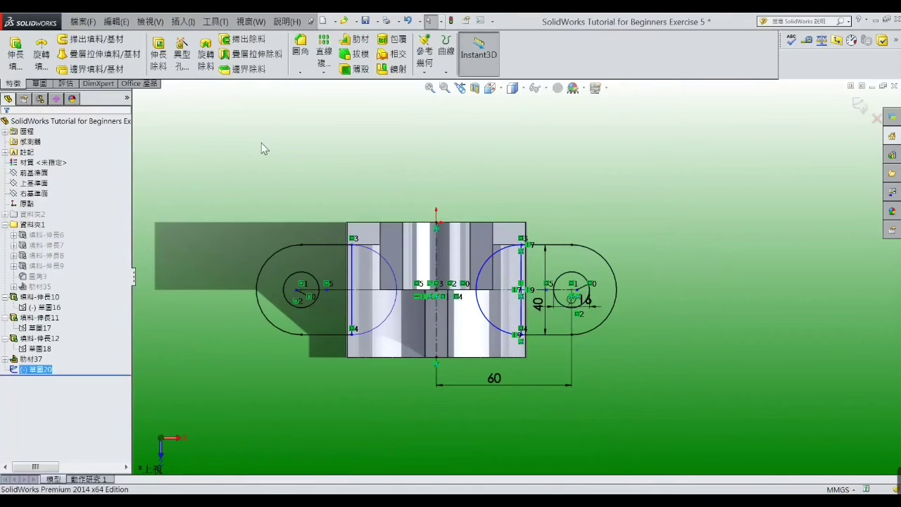
Extrude both rounded lug regions of Sketch20 10 mm after checking the reference drawing
click(14, 53)
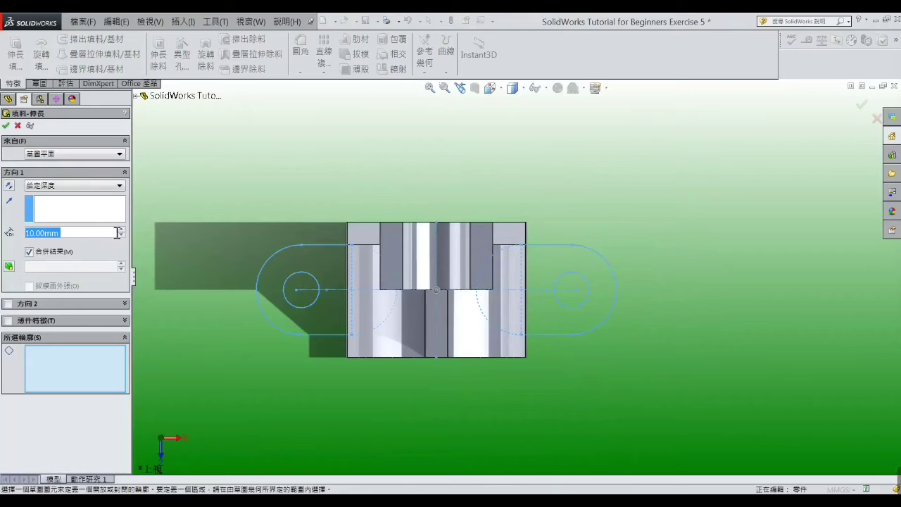
click(335, 492)
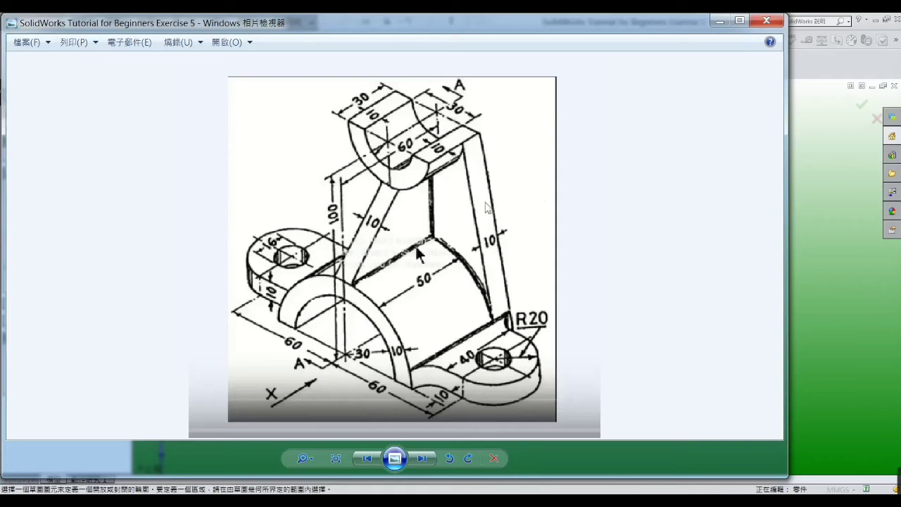
click(719, 20)
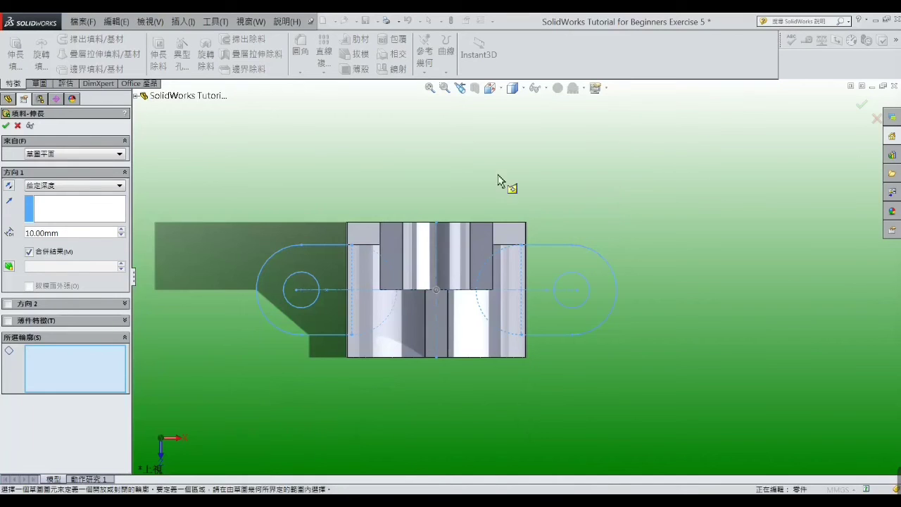
click(535, 322)
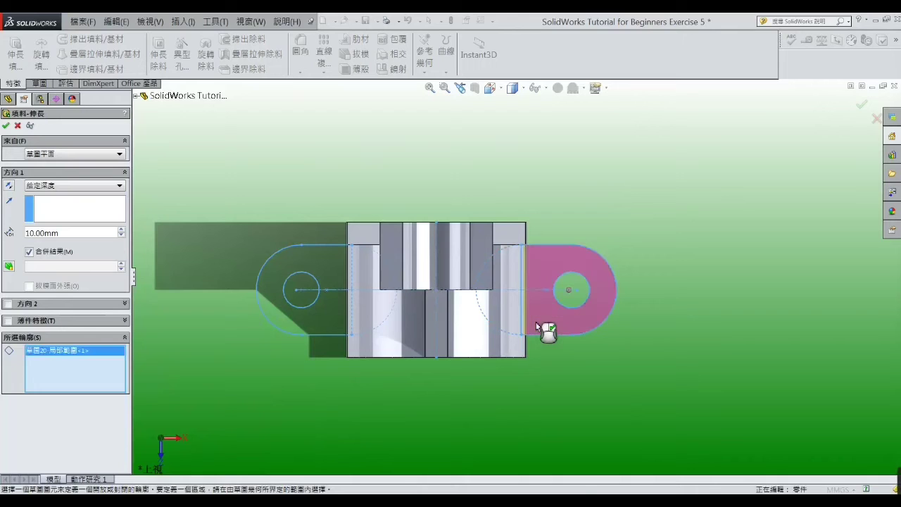
click(337, 323)
mouse_move(206, 290)
middle_down()
mouse_move(255, 272)
mouse_move(235, 134)
middle_up()
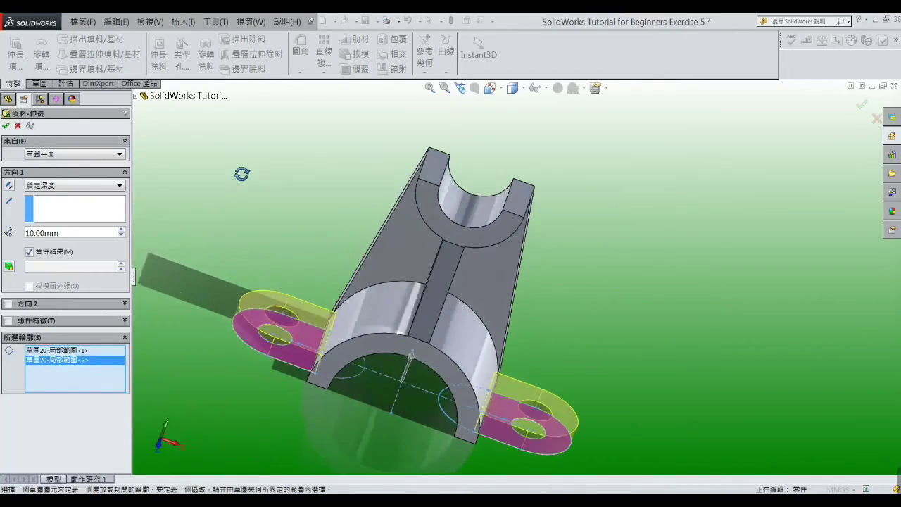
click(6, 126)
scroll(493, 303, up, 3)
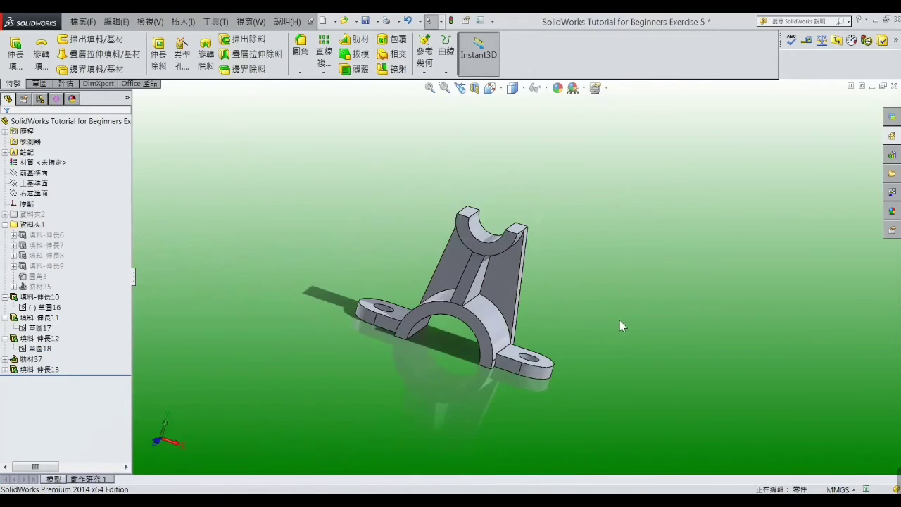
mouse_move(620, 322)
middle_down()
mouse_move(590, 324)
mouse_move(595, 359)
middle_up()
scroll(491, 386, down, 3)
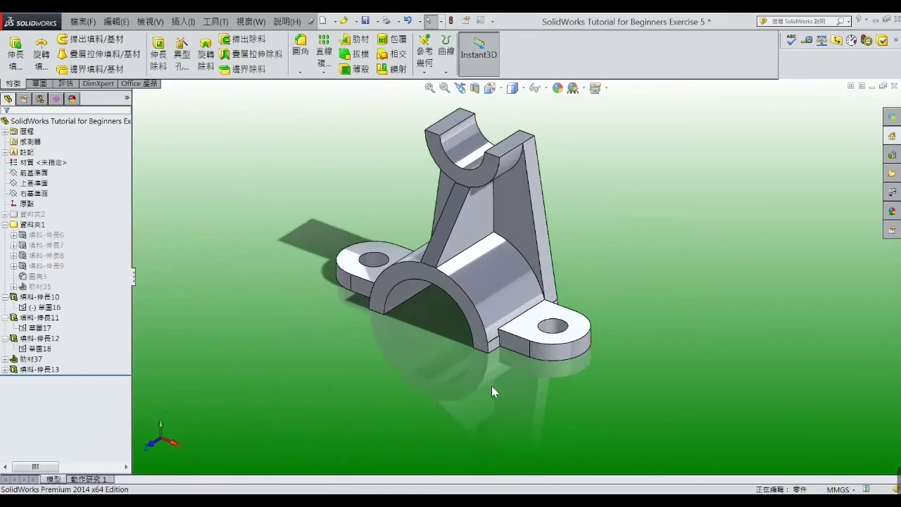
scroll(491, 386, down, 2)
scroll(494, 377, down, 2)
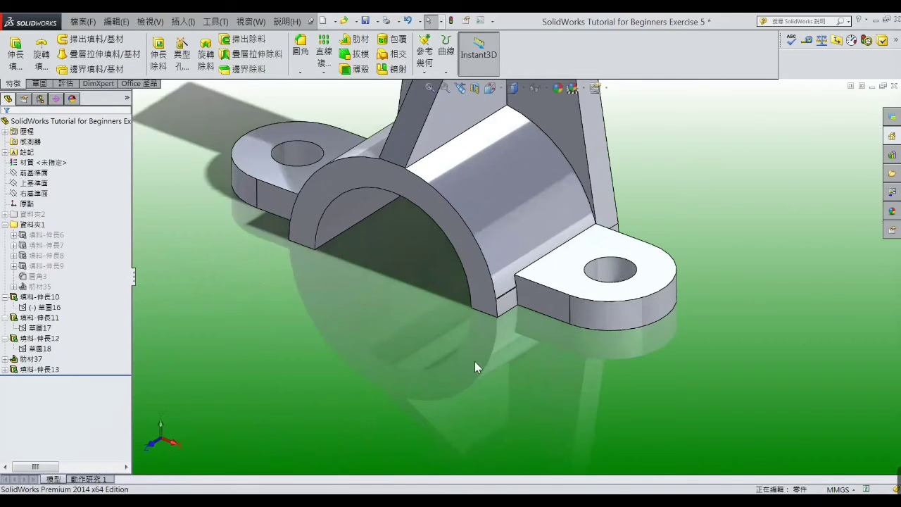
Start a fillet and pick the first two lug-to-base corner edges
click(300, 46)
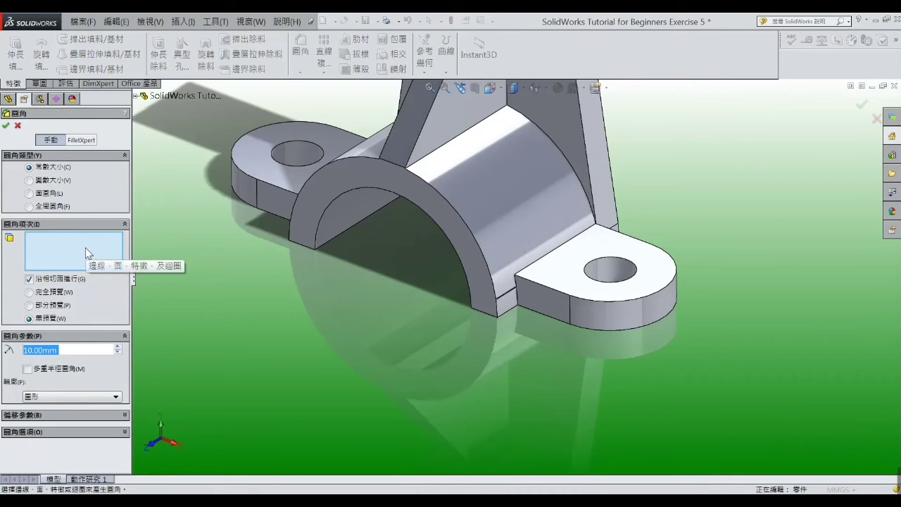
scroll(524, 300, down, 3)
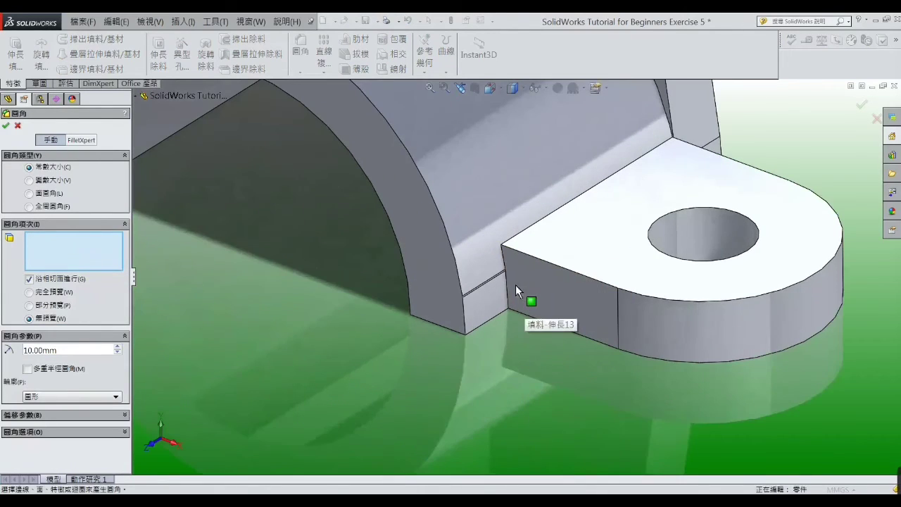
click(506, 285)
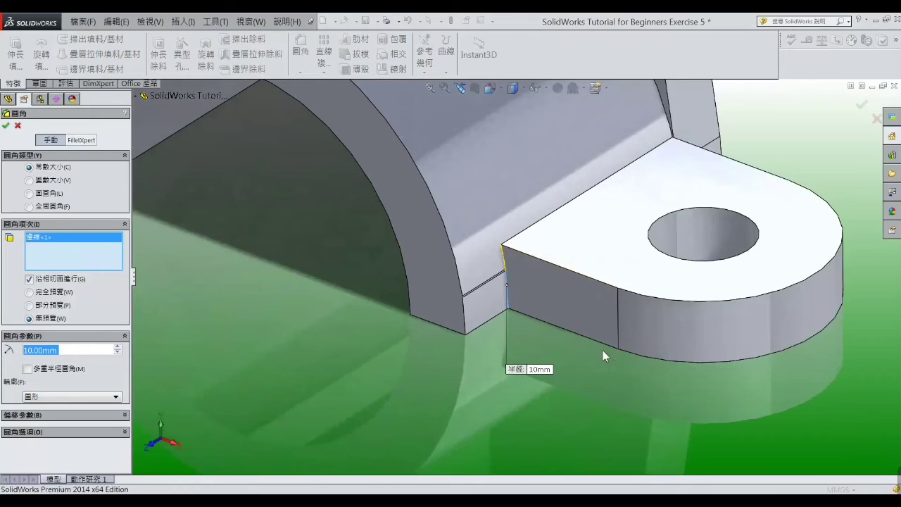
mouse_move(466, 327)
middle_down()
mouse_move(723, 228)
mouse_move(871, 231)
middle_up()
scroll(723, 228, down, 3)
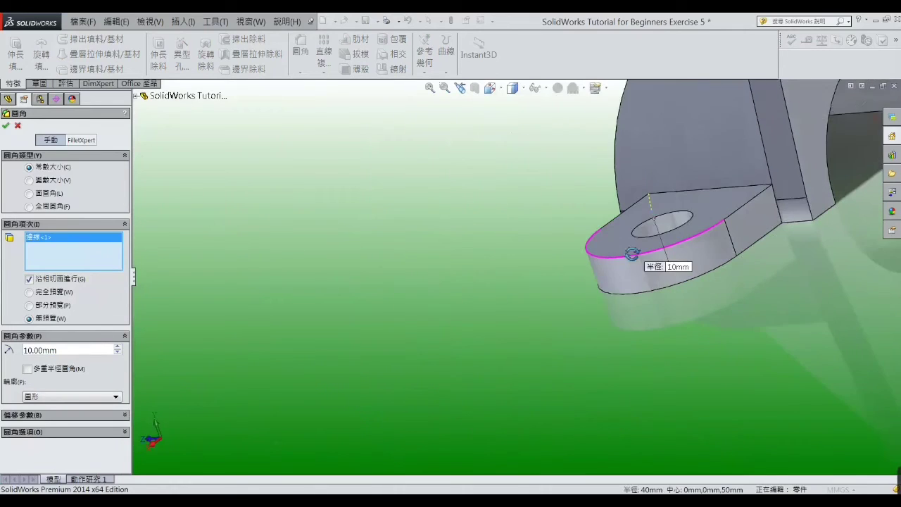
scroll(871, 231, down, 3)
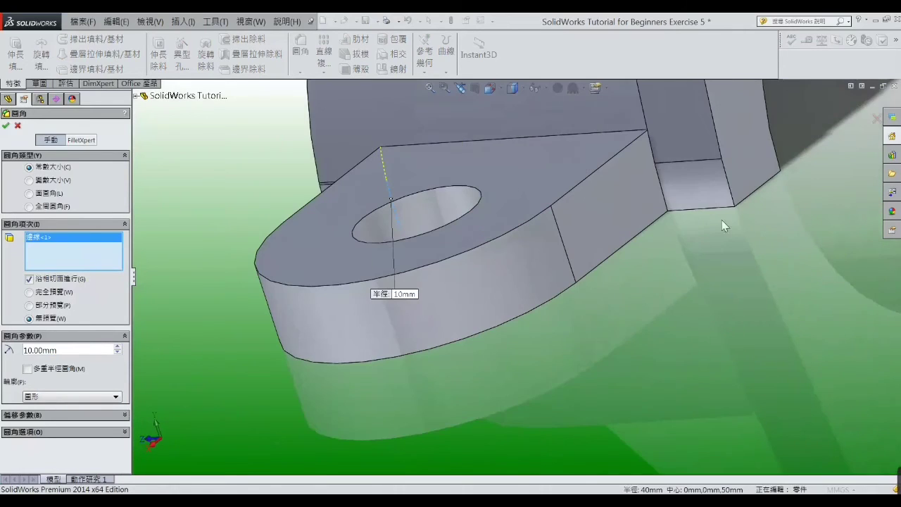
click(662, 192)
Add the remaining two lug corner edges and apply the 10 mm fillet
mouse_move(663, 195)
middle_down()
mouse_move(689, 269)
mouse_move(620, 283)
mouse_move(718, 215)
mouse_move(434, 400)
middle_up()
scroll(335, 308, down, 3)
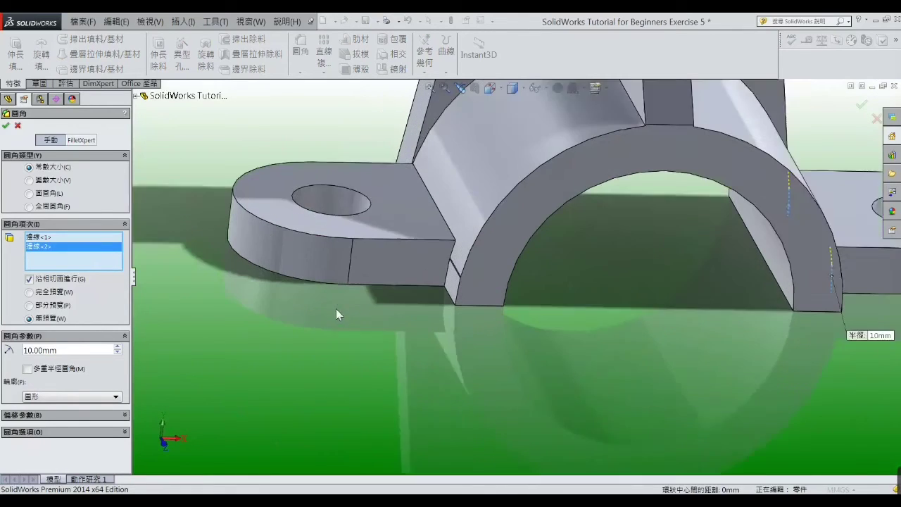
click(475, 267)
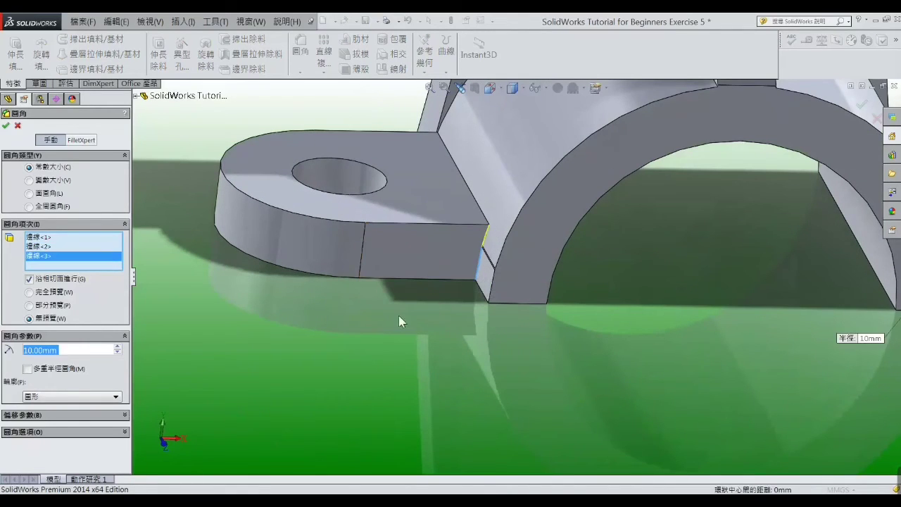
scroll(399, 316, up, 5)
mouse_move(403, 313)
middle_down()
mouse_move(485, 298)
mouse_move(575, 331)
middle_up()
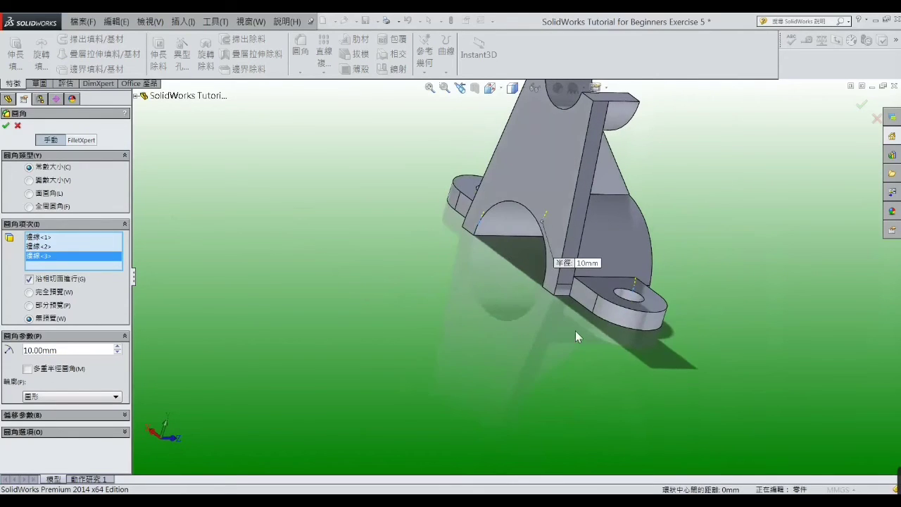
scroll(566, 282, down, 4)
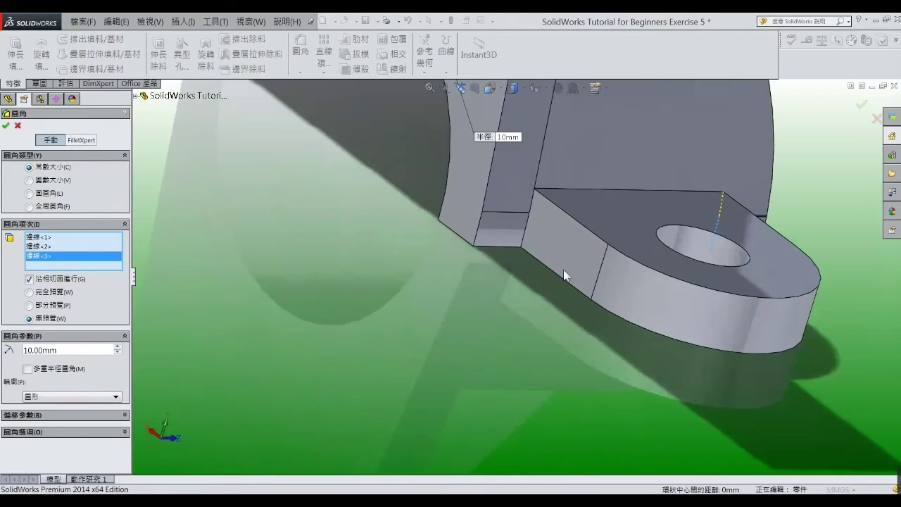
click(528, 232)
click(6, 126)
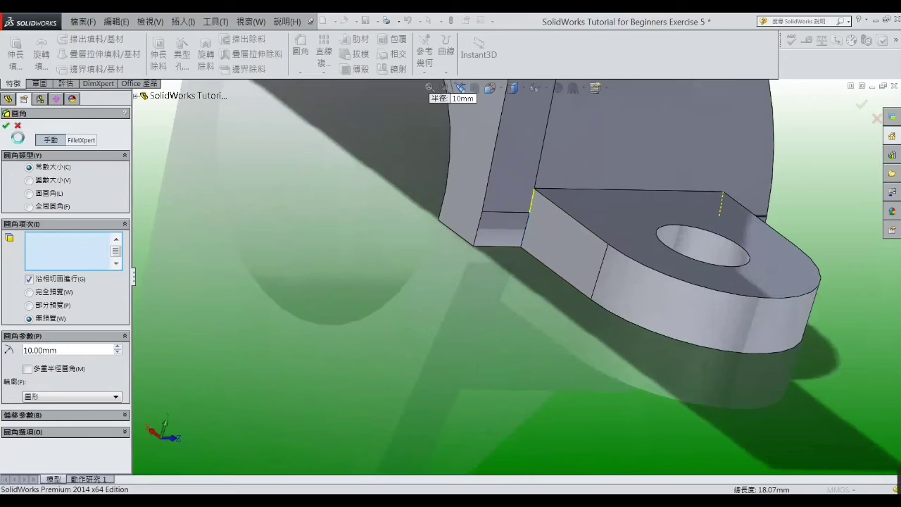
scroll(508, 322, up, 3)
mouse_move(332, 295)
middle_down()
mouse_move(507, 322)
mouse_move(531, 312)
mouse_move(432, 272)
mouse_move(488, 314)
middle_up()
scroll(650, 284, up, 2)
Zoom and orbit the finished bracket back toward a front view
scroll(650, 284, down, 2)
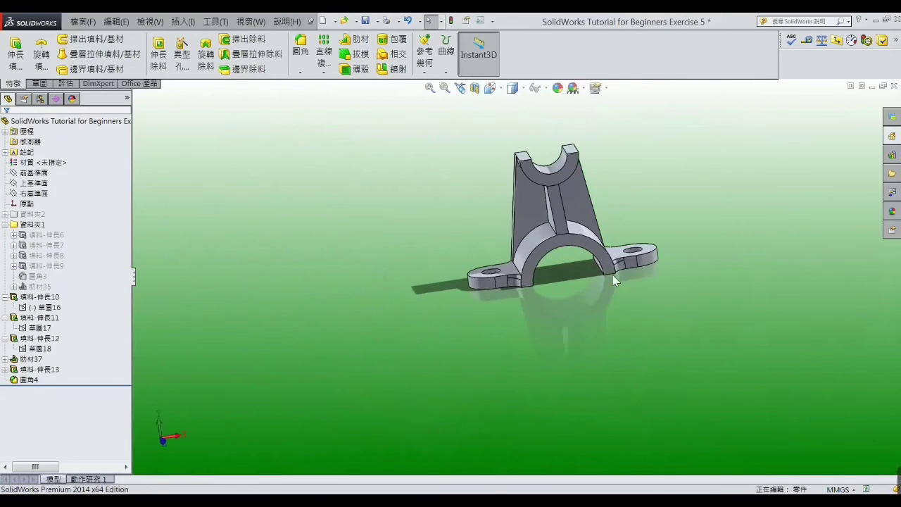
scroll(613, 275, down, 2)
mouse_move(613, 274)
middle_down()
mouse_move(577, 254)
mouse_move(598, 291)
mouse_move(564, 193)
middle_up()
scroll(578, 232, up, 2)
scroll(565, 197, down, 2)
mouse_move(576, 254)
middle_down()
mouse_move(555, 261)
mouse_move(568, 246)
mouse_move(575, 263)
middle_up()
scroll(575, 263, up, 2)
scroll(504, 296, down, 1)
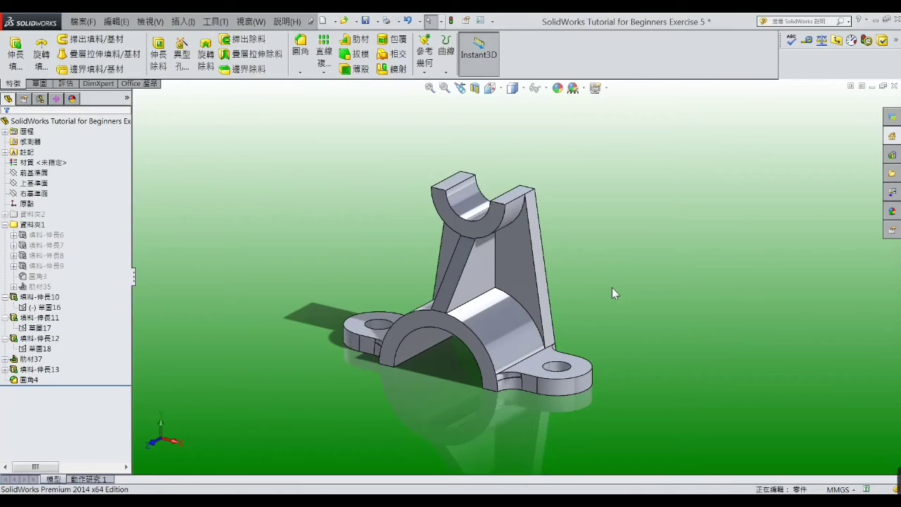
Inspect the arch's inner face, the rib side and the arch's front ring by selecting each, then deselecting
click(503, 334)
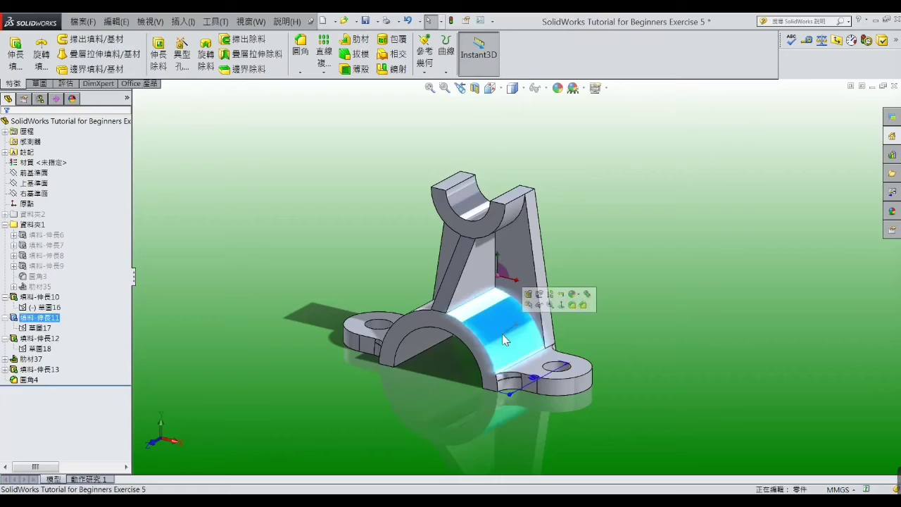
middle_drag(507, 352, 501, 367)
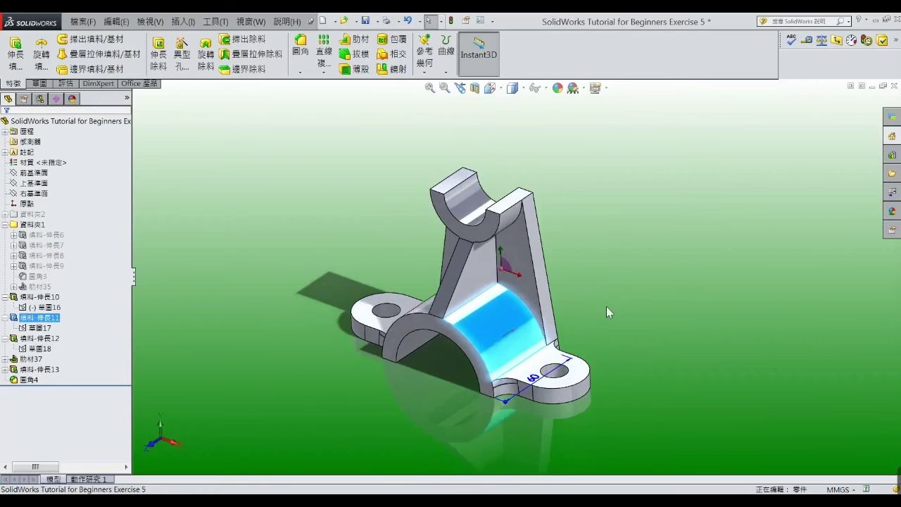
click(555, 295)
click(534, 291)
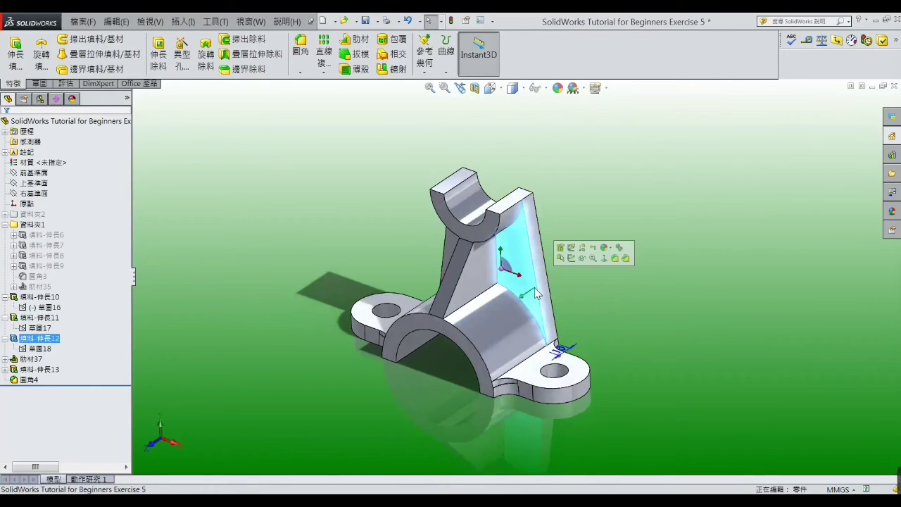
click(620, 307)
click(458, 346)
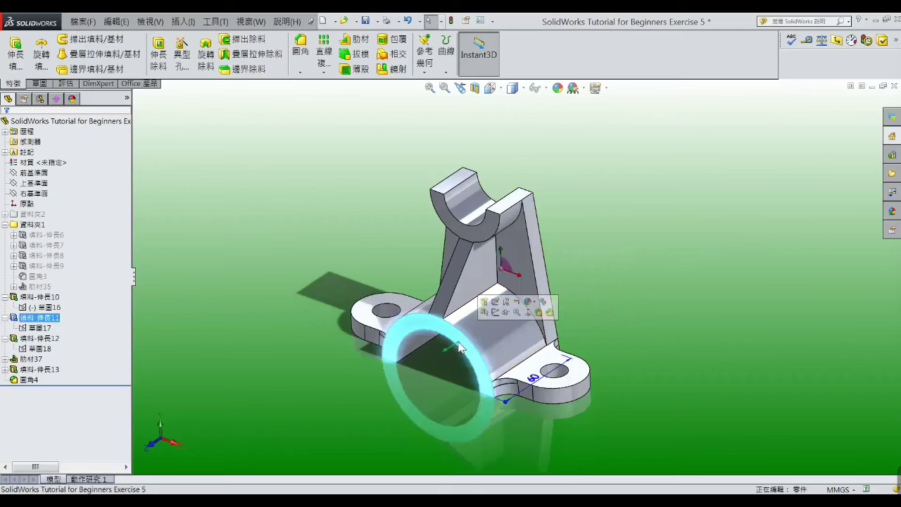
click(666, 316)
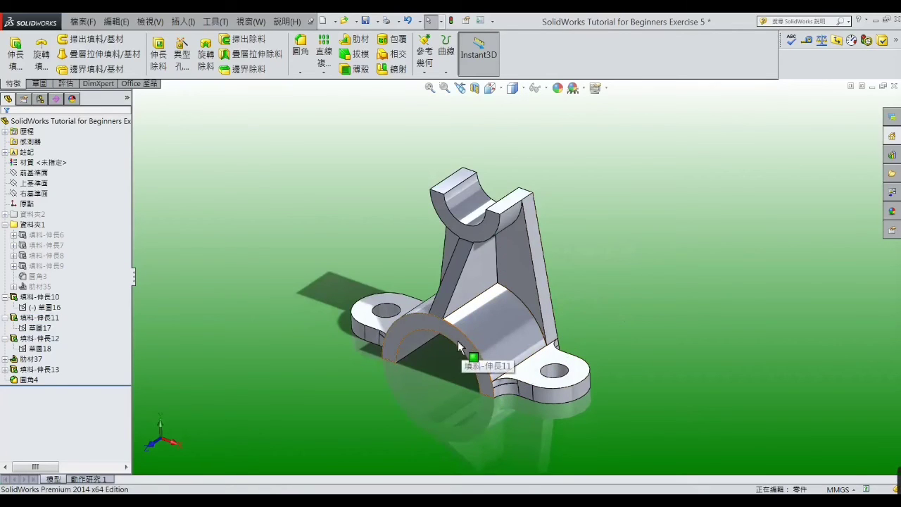
mouse_move(454, 345)
middle_down()
mouse_move(463, 327)
mouse_move(506, 312)
middle_up()
click(484, 325)
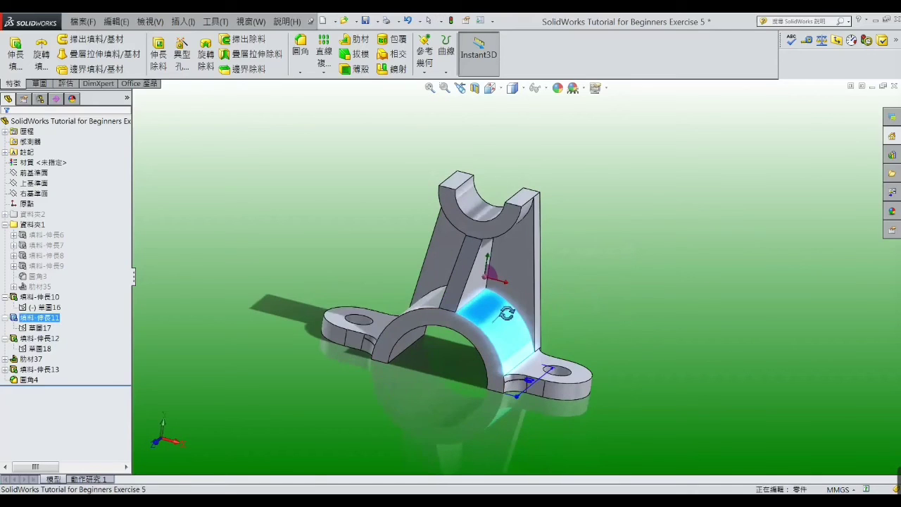
click(670, 271)
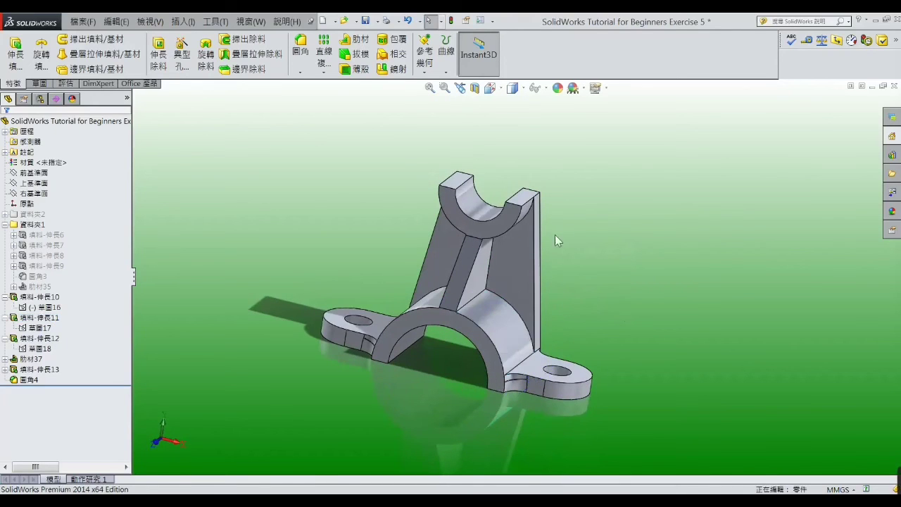
Orbit to a three-quarter view, clear the selection and expand the Annotations (註記) folder
click(159, 26)
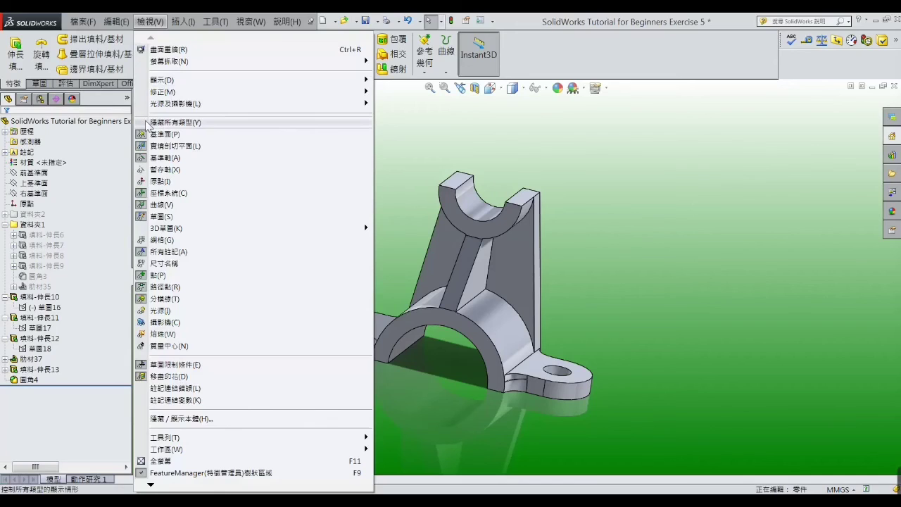
click(419, 135)
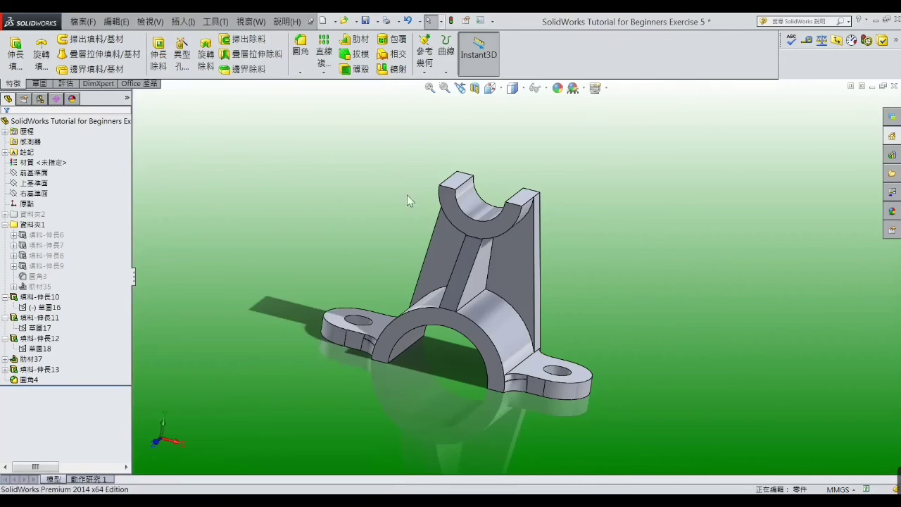
middle_drag(410, 306, 406, 188)
click(440, 309)
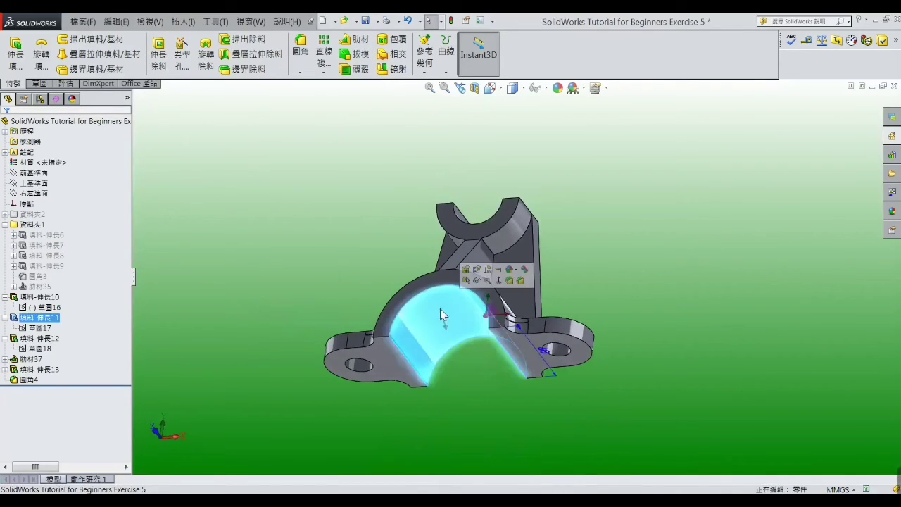
middle_drag(467, 308, 426, 435)
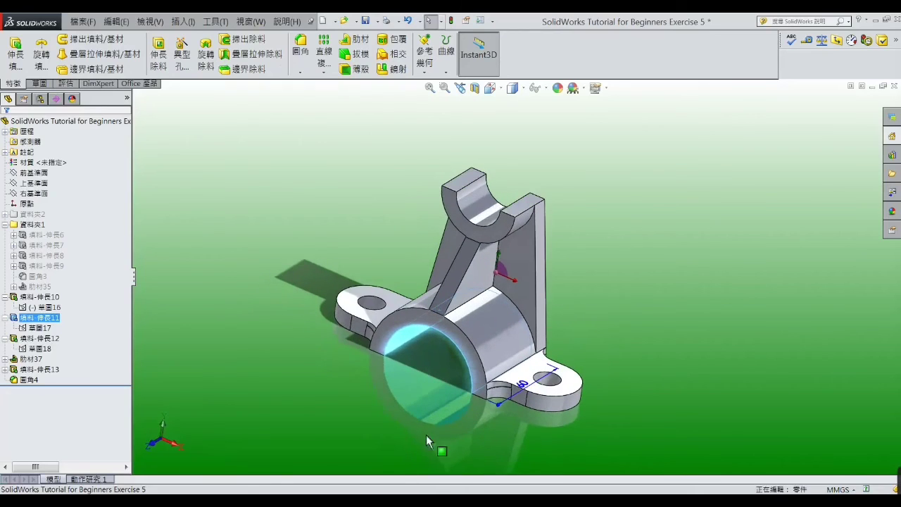
click(379, 253)
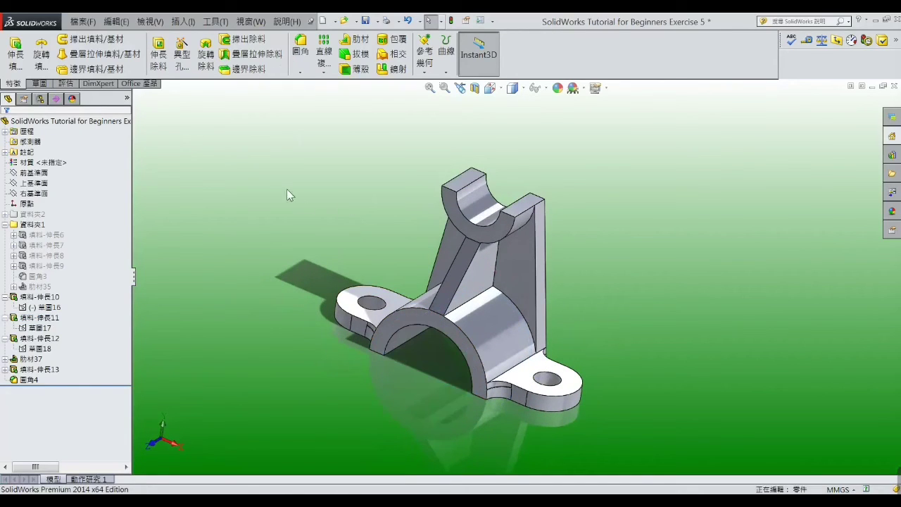
click(5, 152)
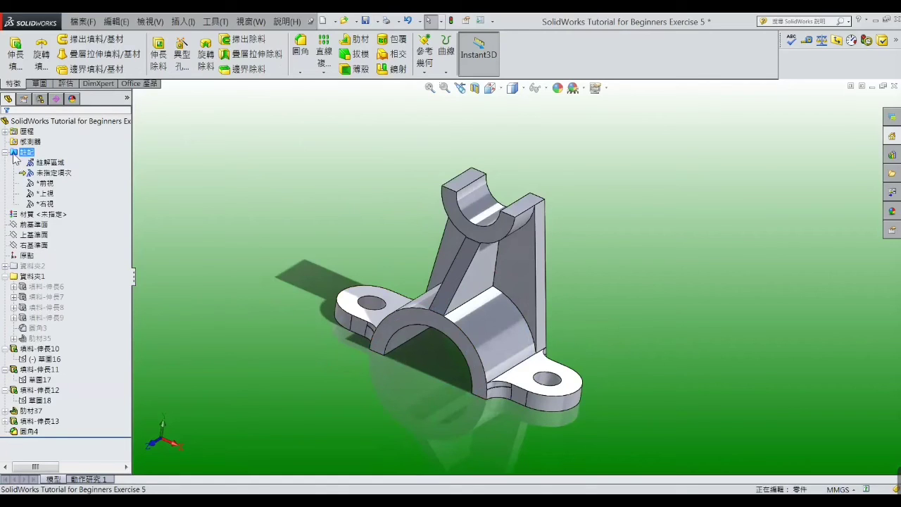
Show Feature Dimensions from the Annotations folder and orbit to view them on the bracket
right_click(14, 156)
click(21, 191)
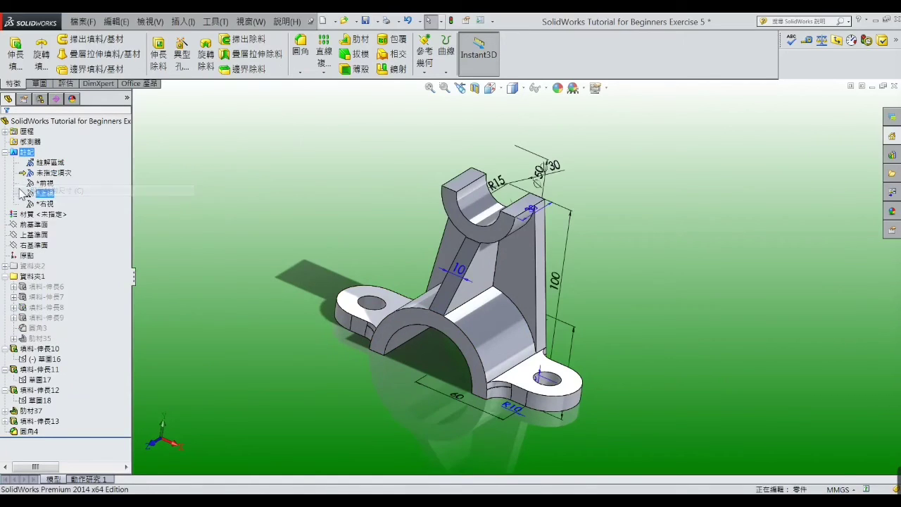
mouse_move(229, 225)
middle_down()
mouse_move(310, 271)
mouse_move(305, 312)
middle_up()
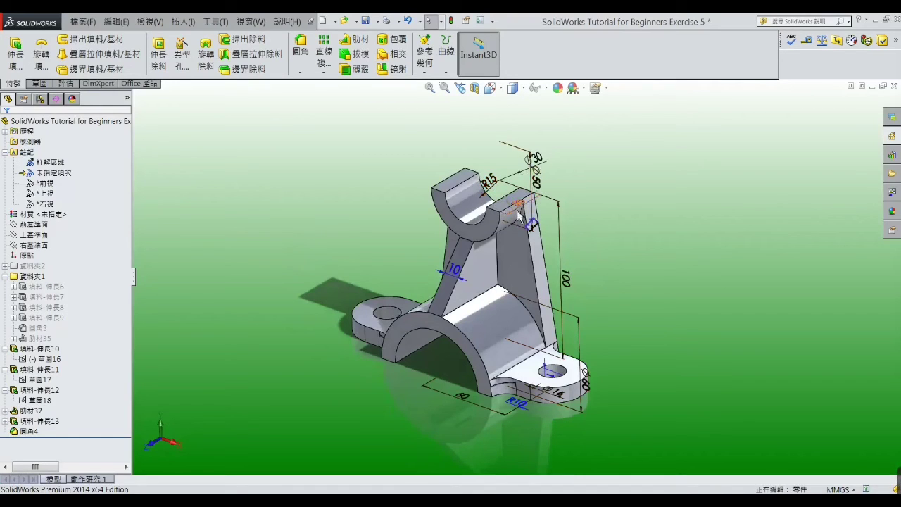
middle_drag(526, 220, 543, 185)
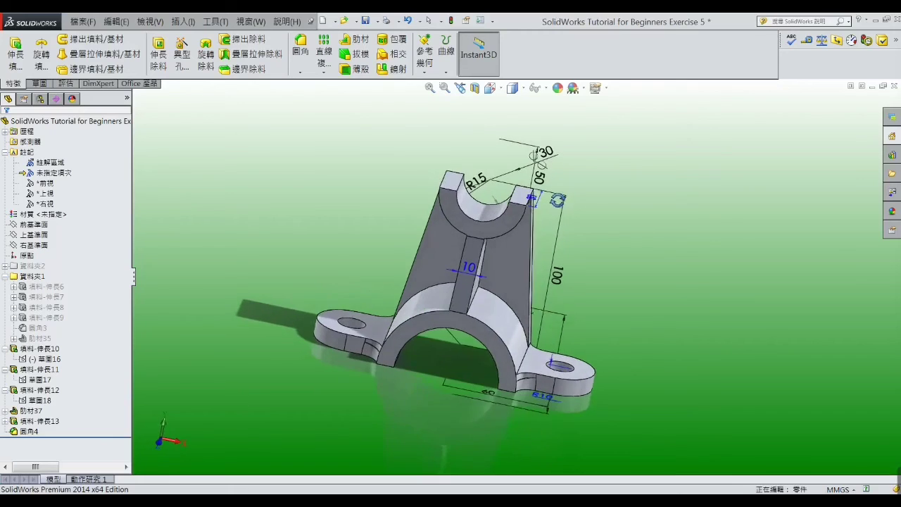
Drag the Ø50 dimension left above the part, then return to the isometric view
click(544, 162)
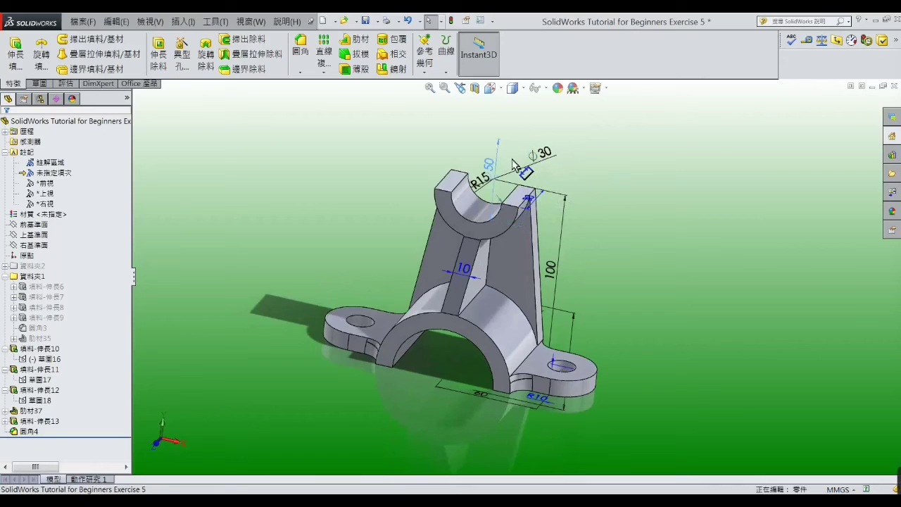
drag(544, 162, 495, 163)
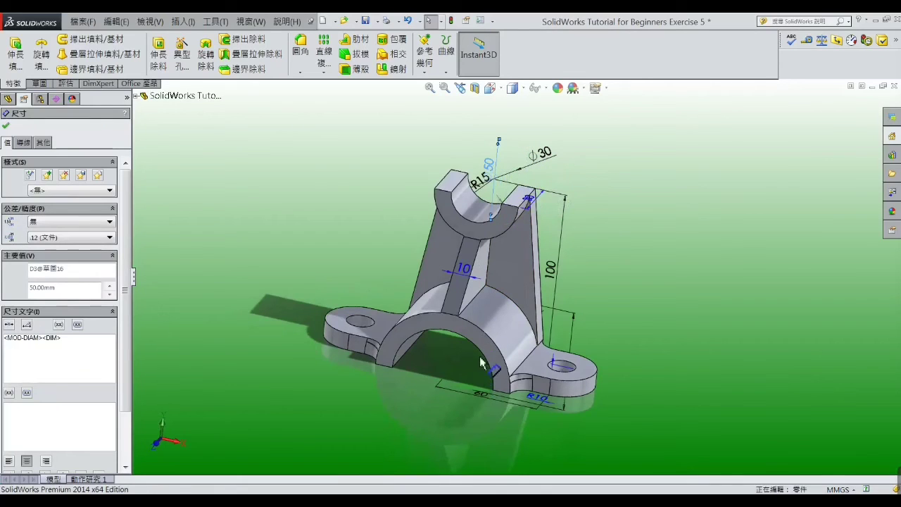
click(489, 325)
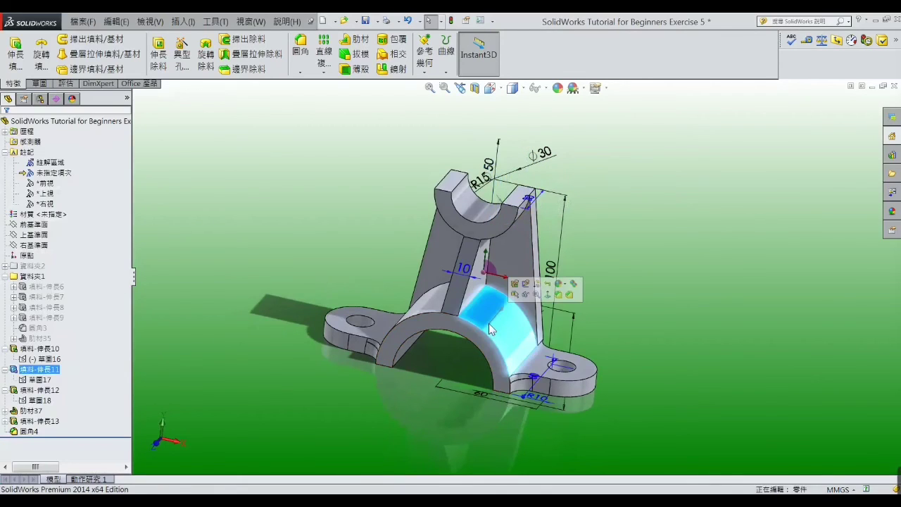
mouse_move(489, 324)
middle_down()
mouse_move(471, 366)
mouse_move(459, 354)
middle_up()
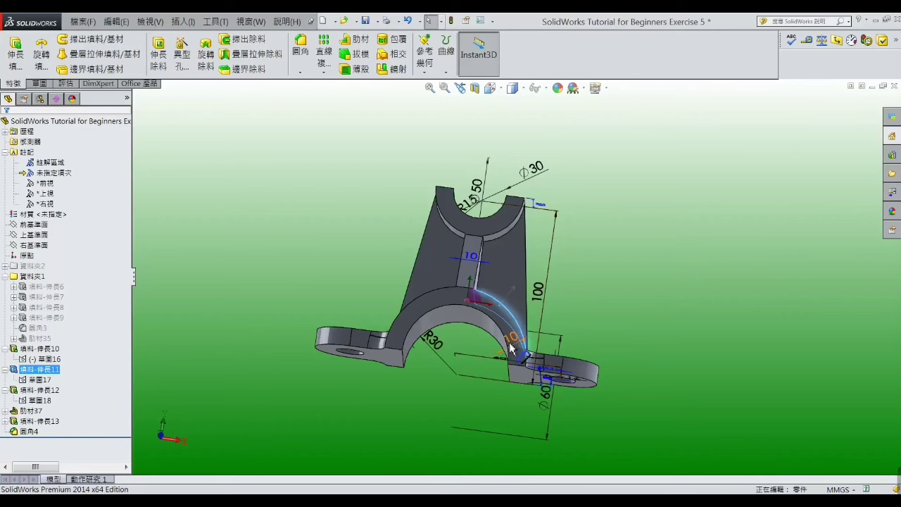
key(ctrl+7)
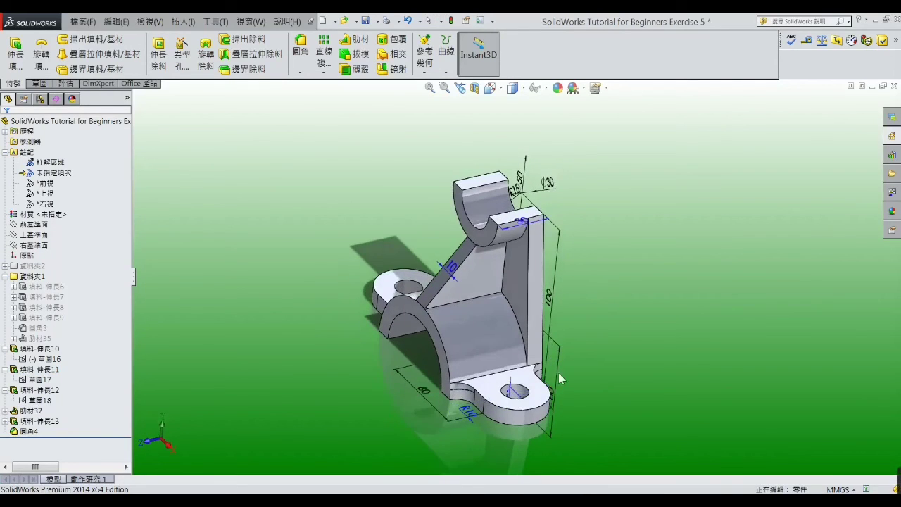
middle_drag(615, 262, 610, 259)
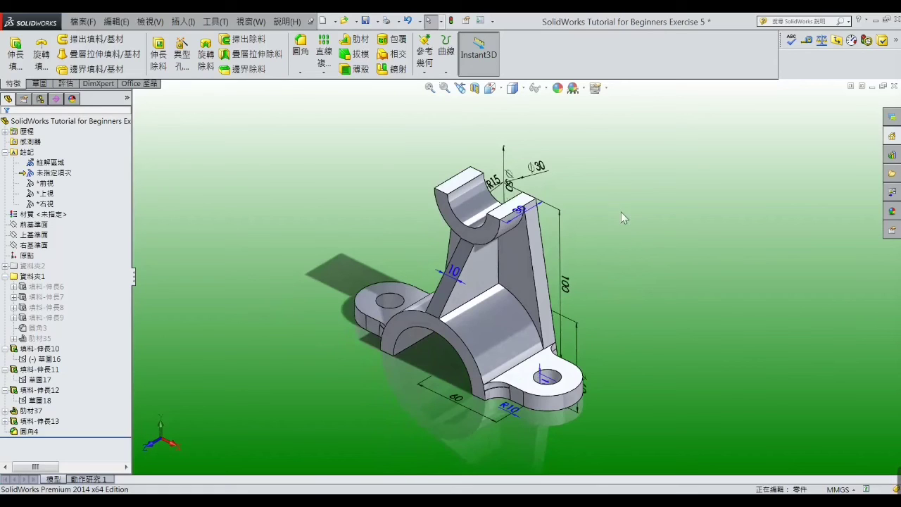
Hide all dimensions and annotations, then colour the whole part green
click(151, 21)
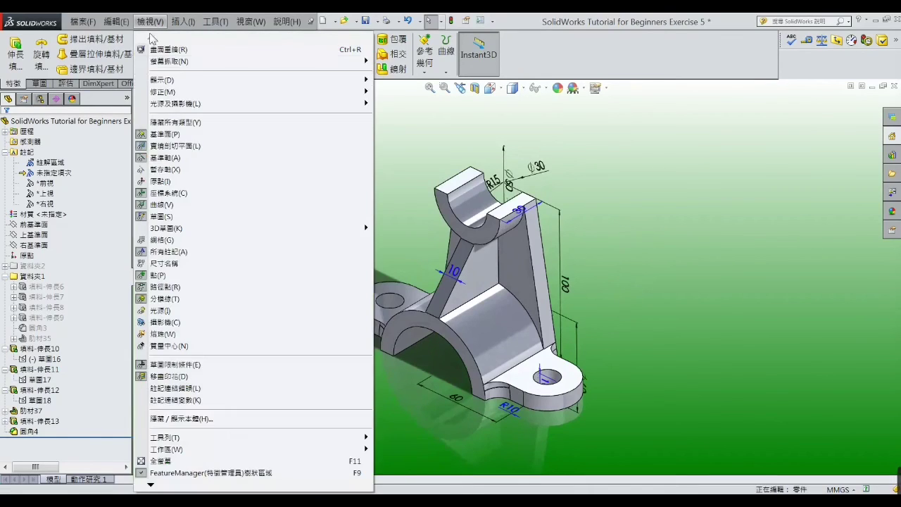
click(158, 123)
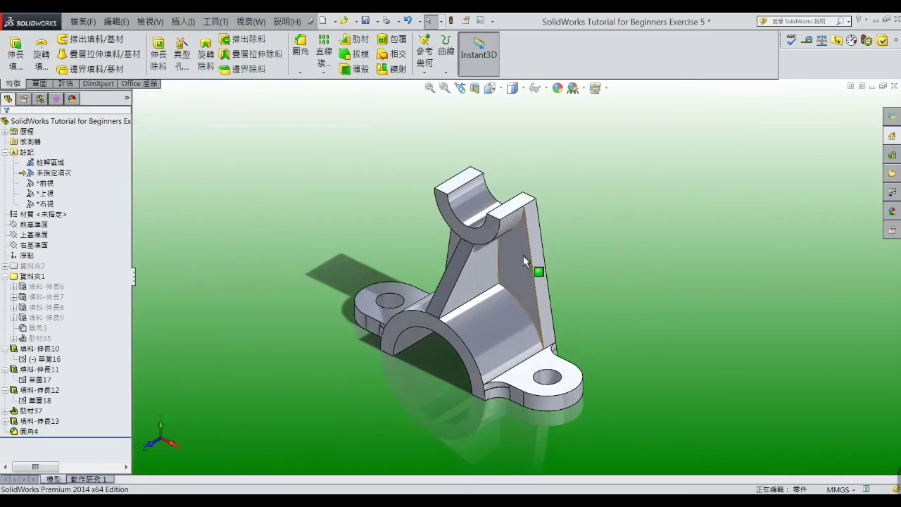
right_click(474, 264)
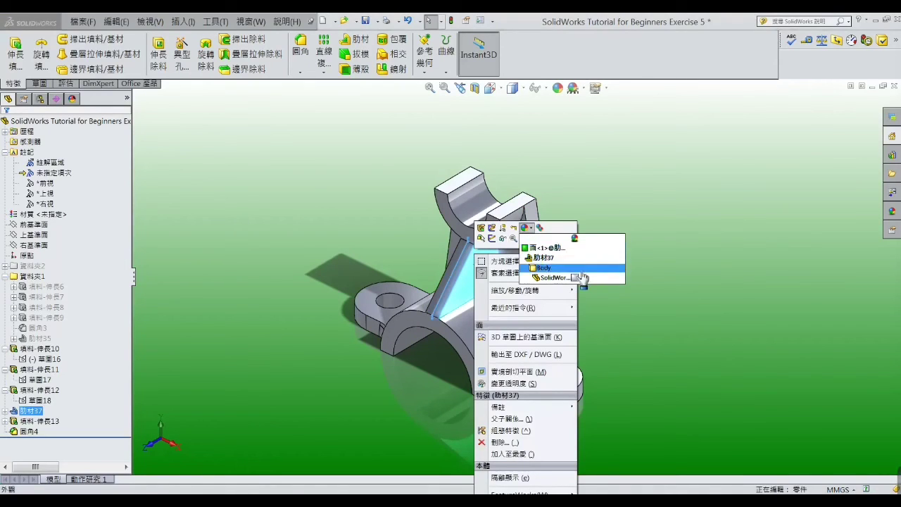
click(566, 277)
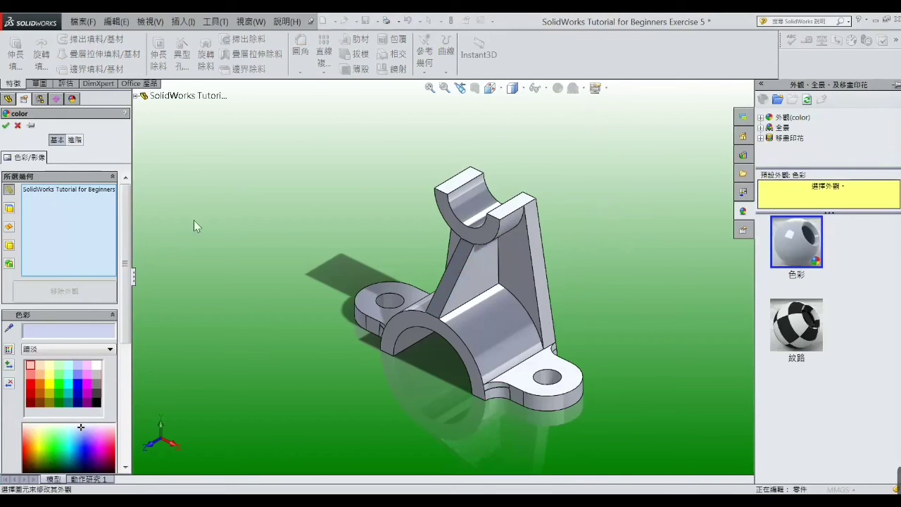
click(59, 389)
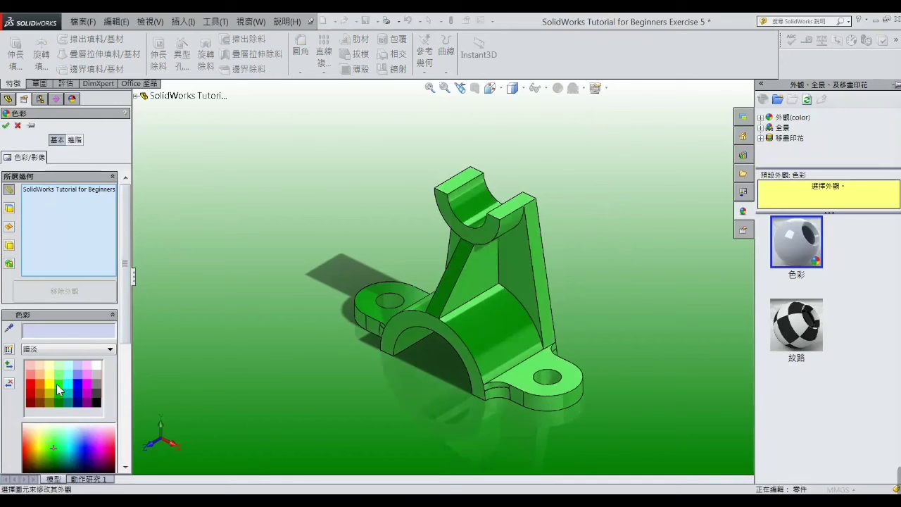
middle_drag(221, 387, 228, 395)
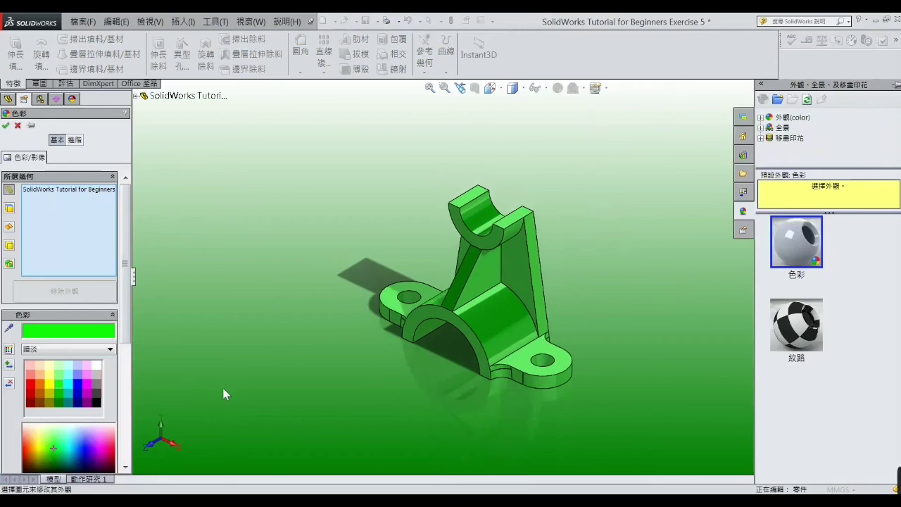
Try red as the part colour, then switch it back to green
click(31, 388)
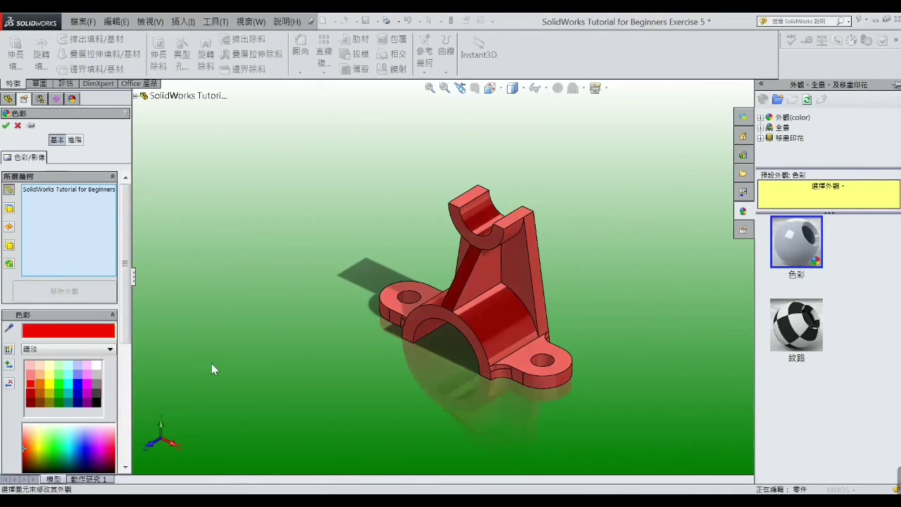
mouse_move(211, 363)
middle_down()
mouse_move(215, 312)
mouse_move(191, 338)
mouse_move(177, 336)
mouse_move(360, 373)
middle_up()
scroll(534, 286, down, 2)
scroll(534, 286, down, 2)
scroll(531, 300, down, 2)
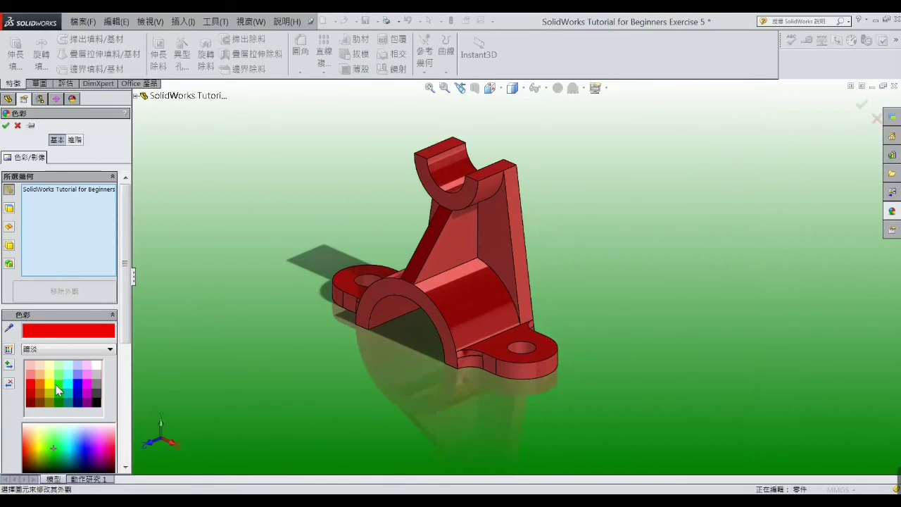
click(55, 384)
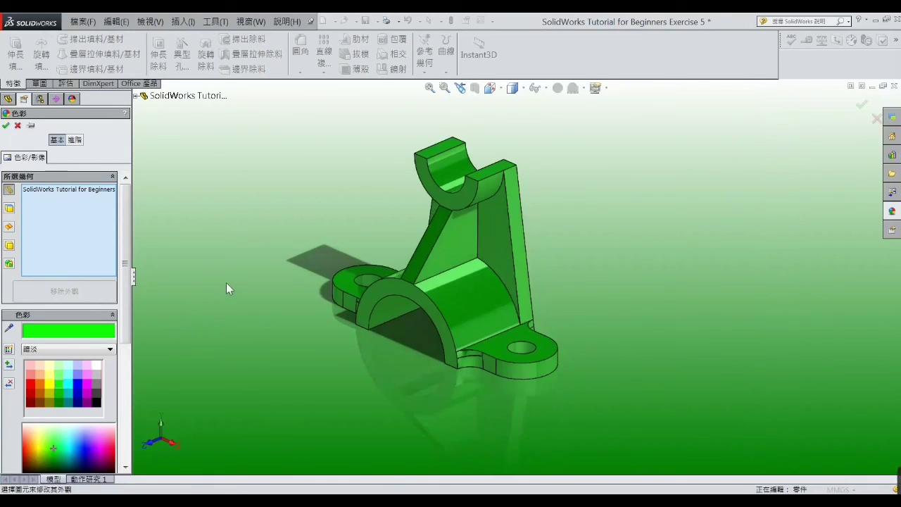
Give the green part a glossy (光澤) finish and confirm the appearance
click(111, 350)
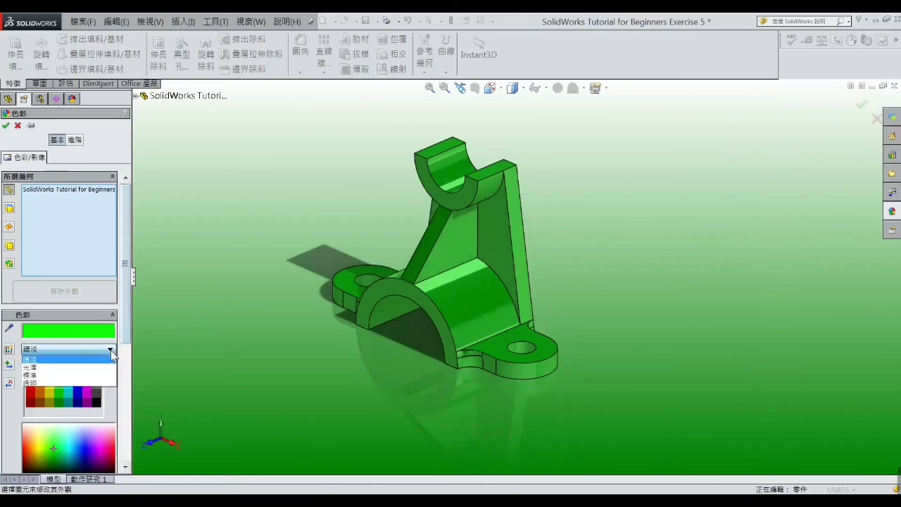
click(49, 369)
mouse_move(298, 364)
middle_down()
mouse_move(374, 364)
mouse_move(382, 342)
mouse_move(422, 336)
middle_up()
middle_drag(401, 340, 409, 331)
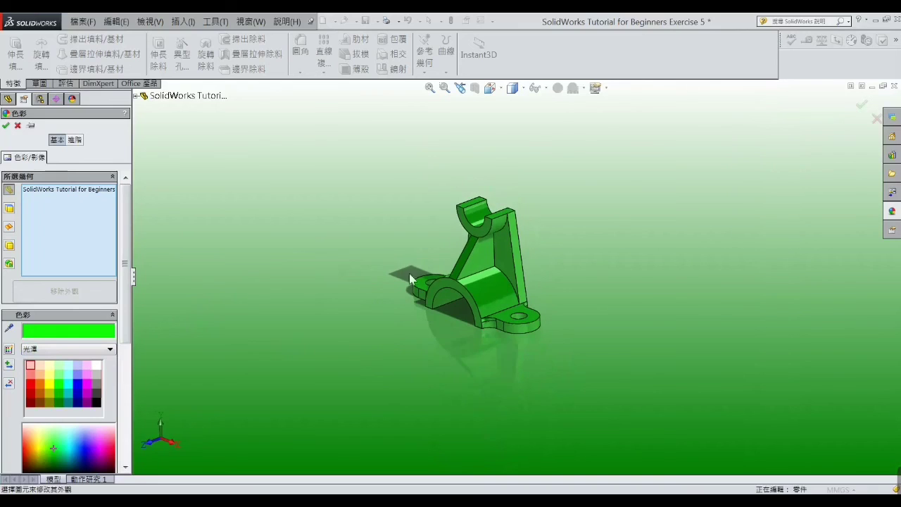
click(6, 125)
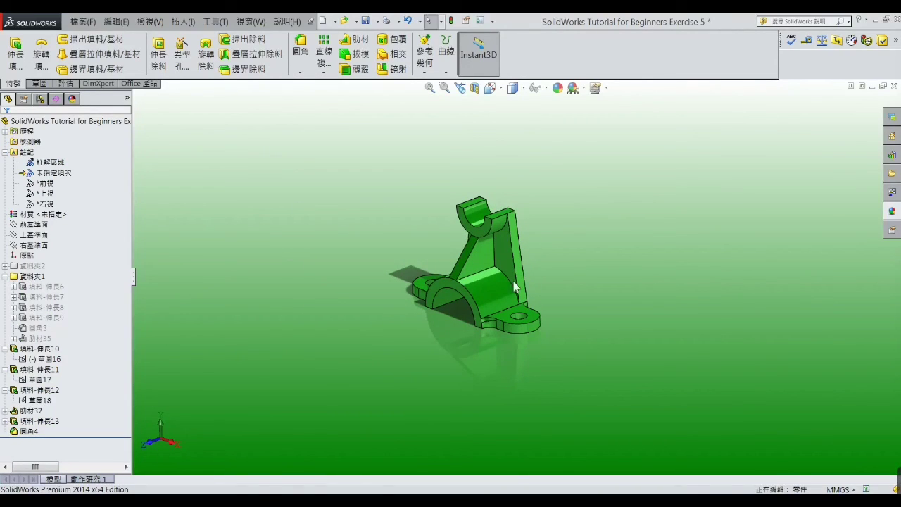
Zoom in and out to look over the glossy green bracket
scroll(492, 280, down, 2)
scroll(495, 285, down, 2)
scroll(498, 288, down, 1)
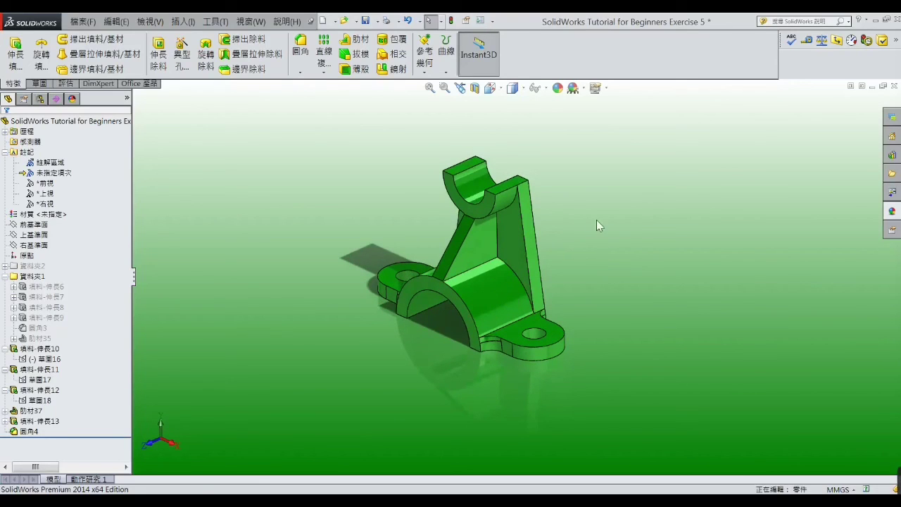
scroll(592, 225, up, 1)
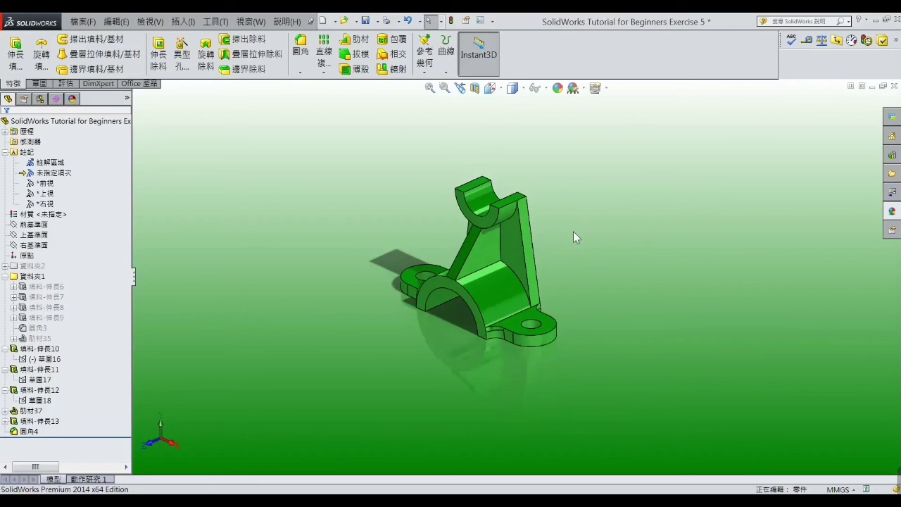